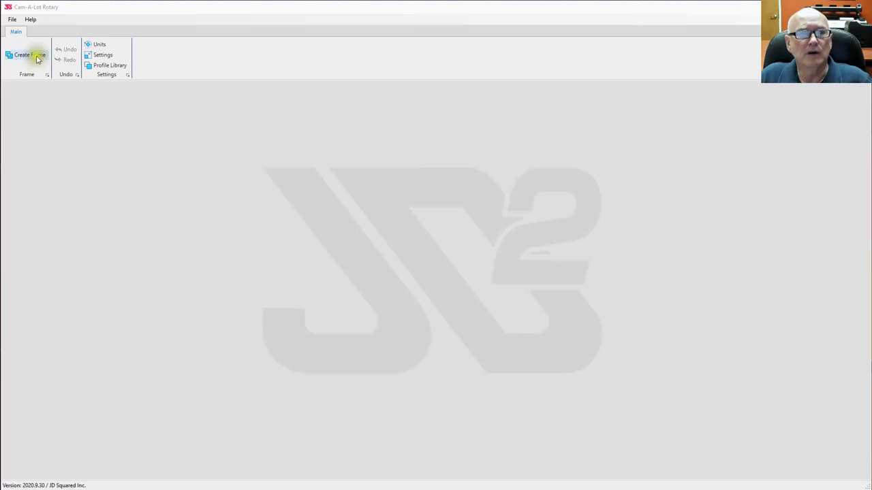
- Create a new frame and examine the full extent of its grid plane from several angles
left_click(37, 56)
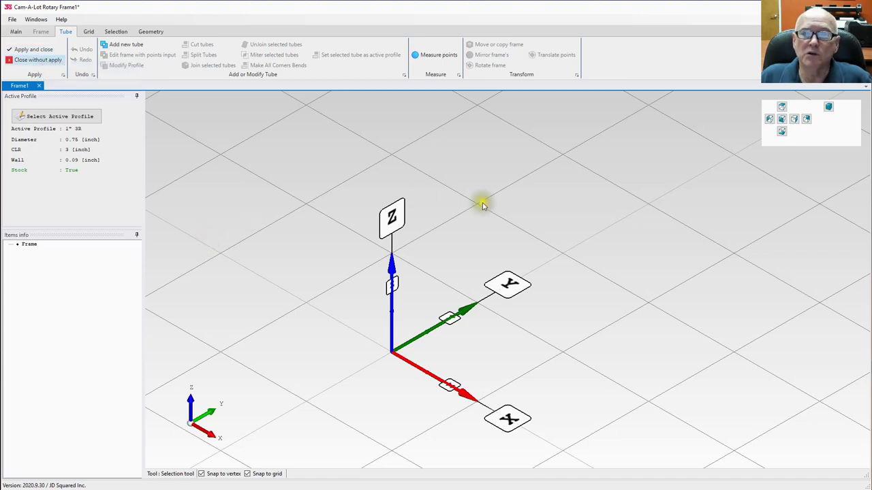
scroll(468, 266, "down", 2)
scroll(468, 268, "down", 6)
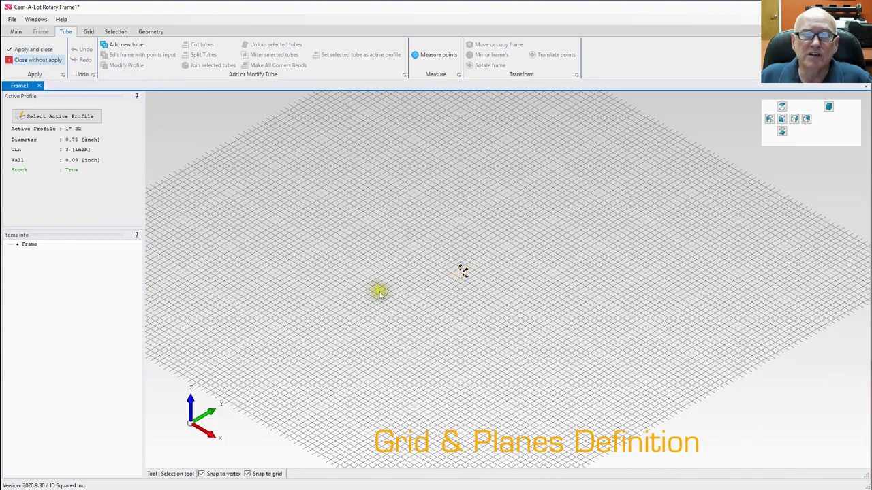
right_click_drag(379, 293, 383, 250)
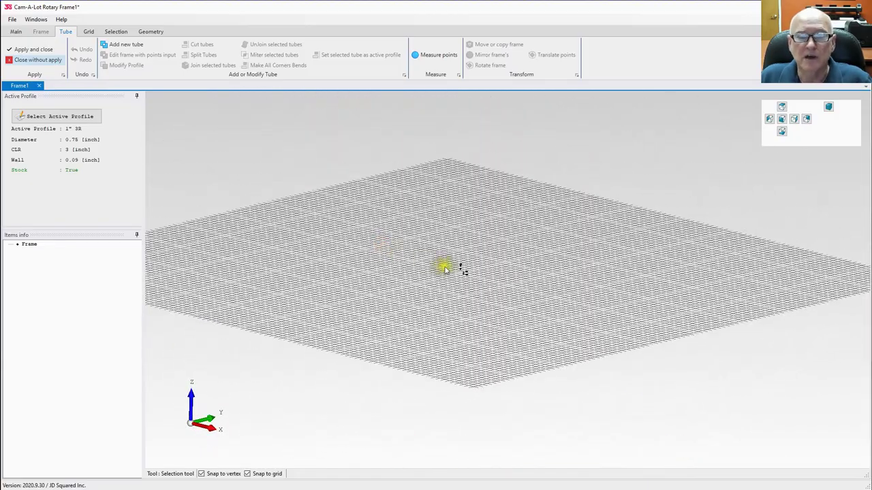
right_click_drag(430, 280, 417, 298)
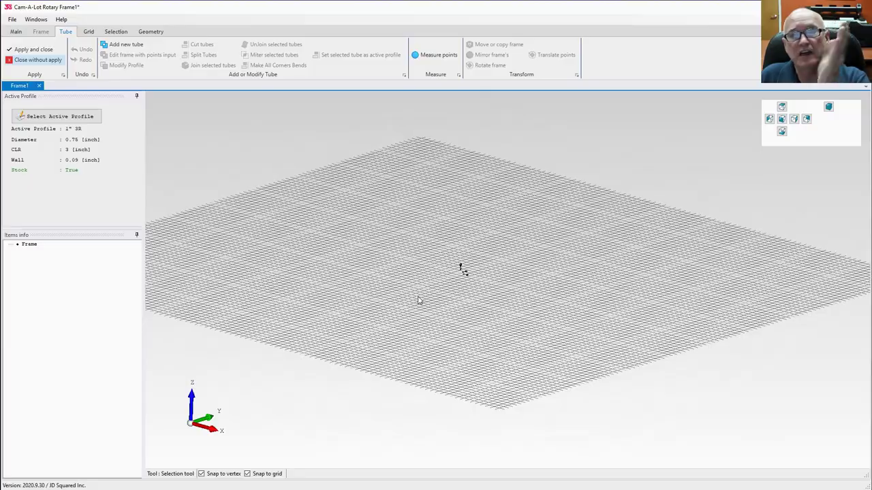
right_click_drag(358, 265, 380, 259)
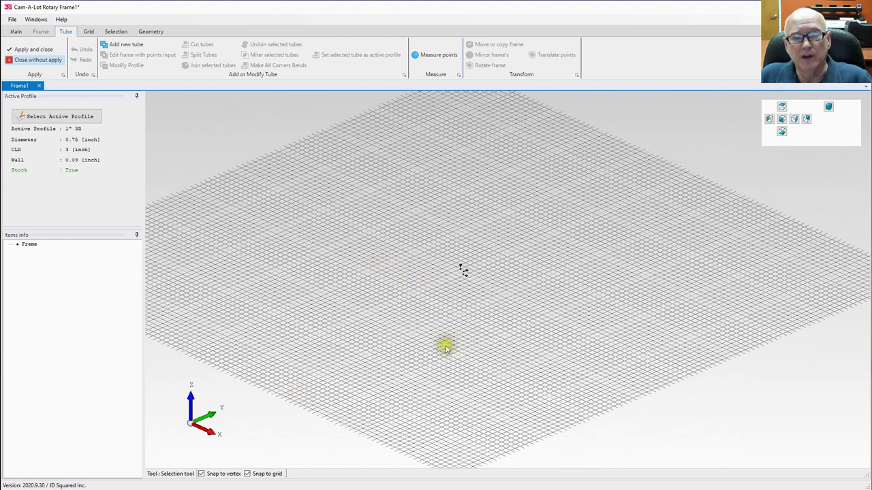
- Examine the X, Y and Z axis indicators and the grid origin, both up close and against the whole grid
scroll(470, 283, "up", 6)
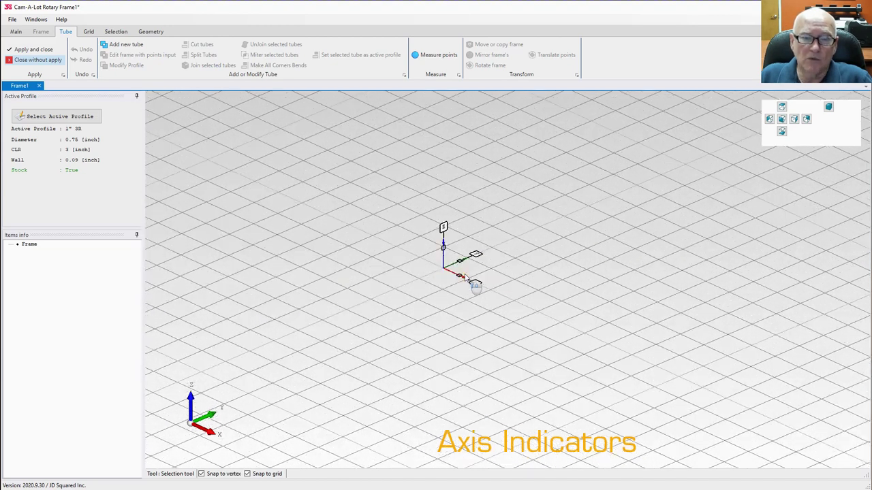
scroll(463, 275, "up", 1)
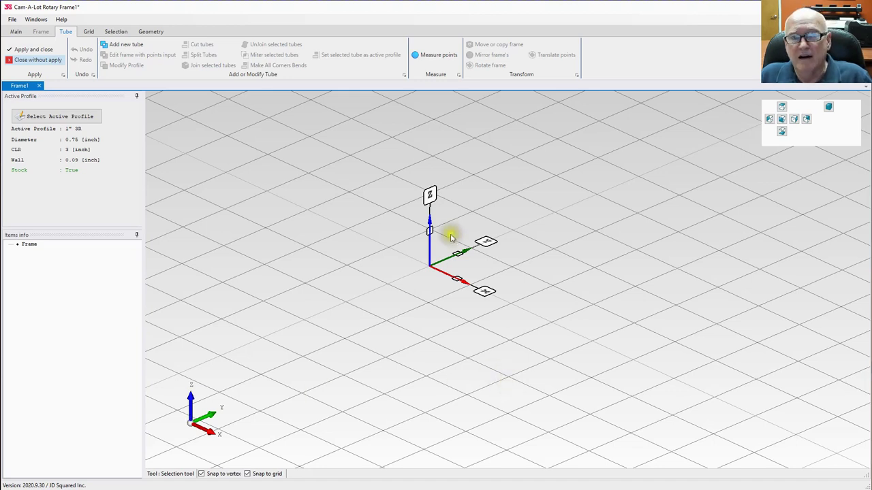
scroll(450, 235, "up", 2)
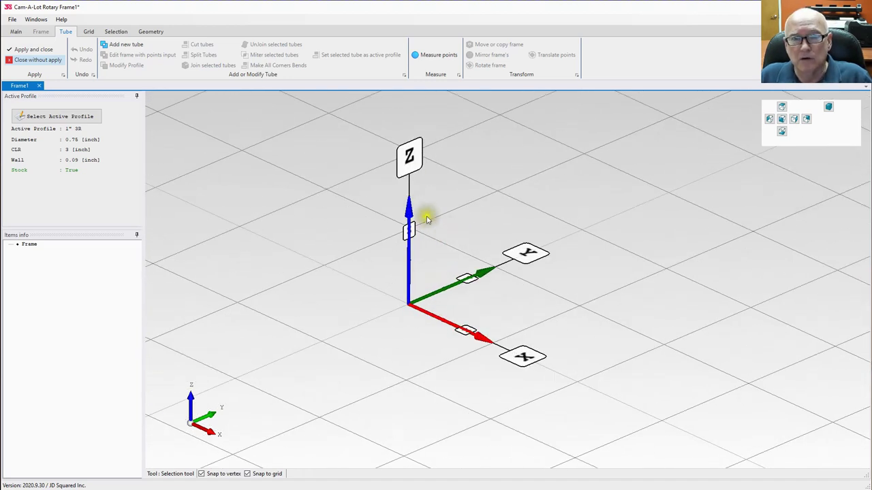
scroll(453, 238, "down", 1)
scroll(453, 238, "down", 2)
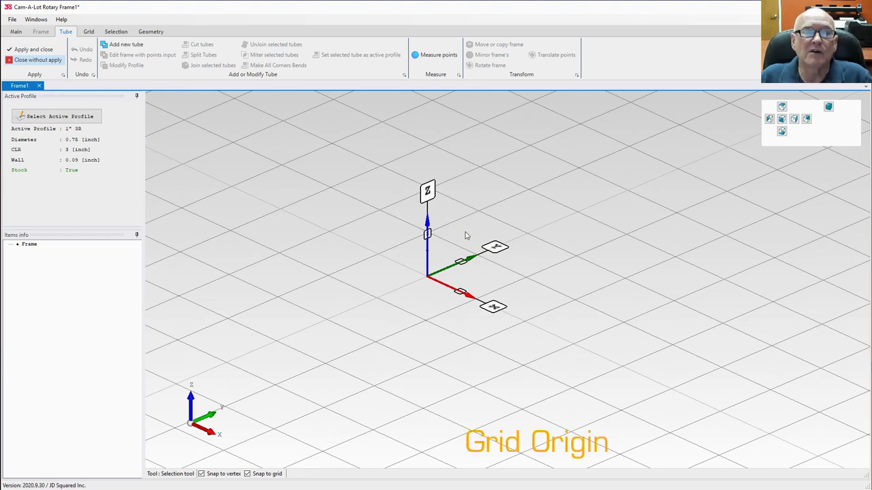
mouse_move(525, 202)
middle_mouse_down()
mouse_move(529, 218)
mouse_move(525, 212)
middle_mouse_up()
scroll(526, 212, "down", 2)
scroll(470, 217, "up", 2)
scroll(514, 179, "down", 2)
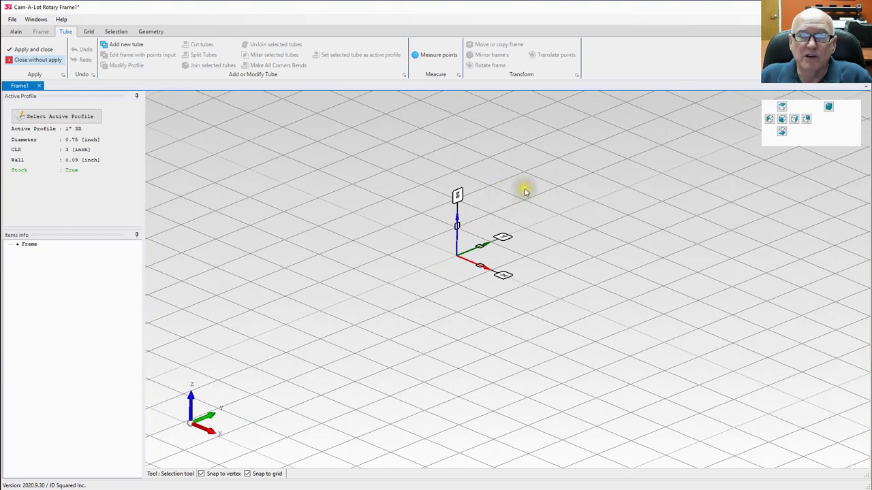
middle_click_drag(523, 188, 512, 217)
scroll(469, 235, "down", 1)
scroll(469, 235, "down", 5)
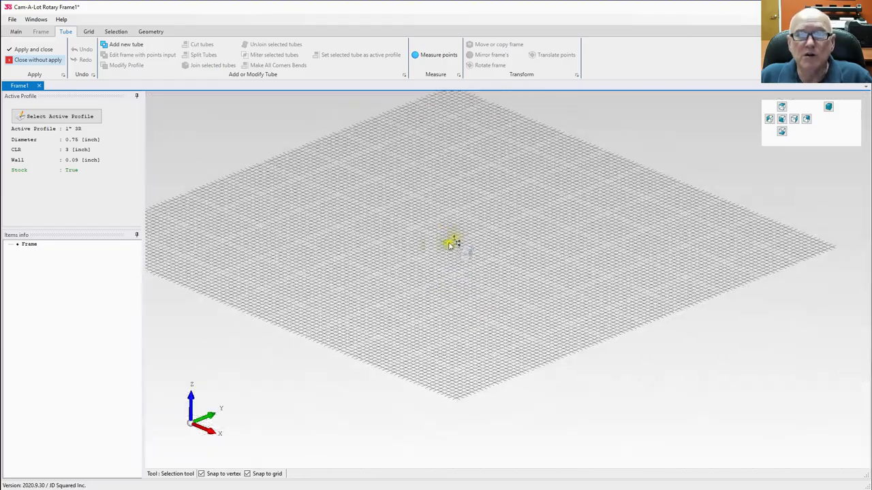
right_click_drag(449, 242, 396, 253)
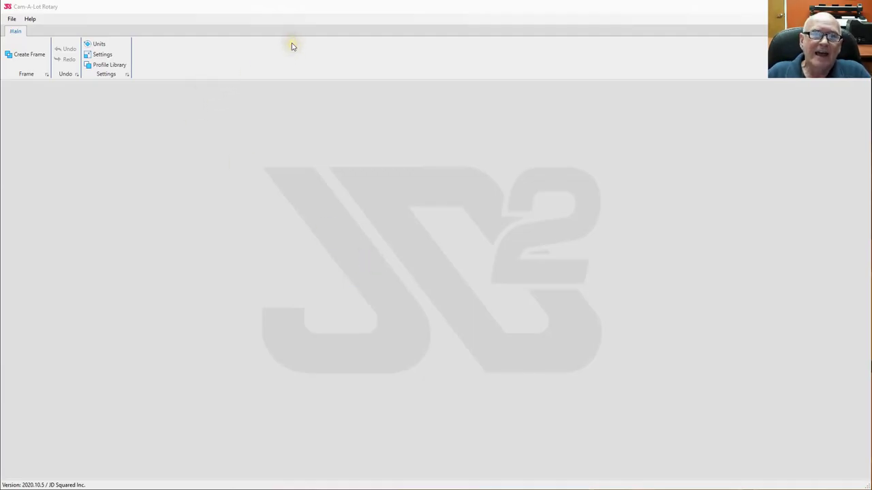
- Start a new frame and inspect its origin and surrounding grid from different angles and distances
left_click(31, 60)
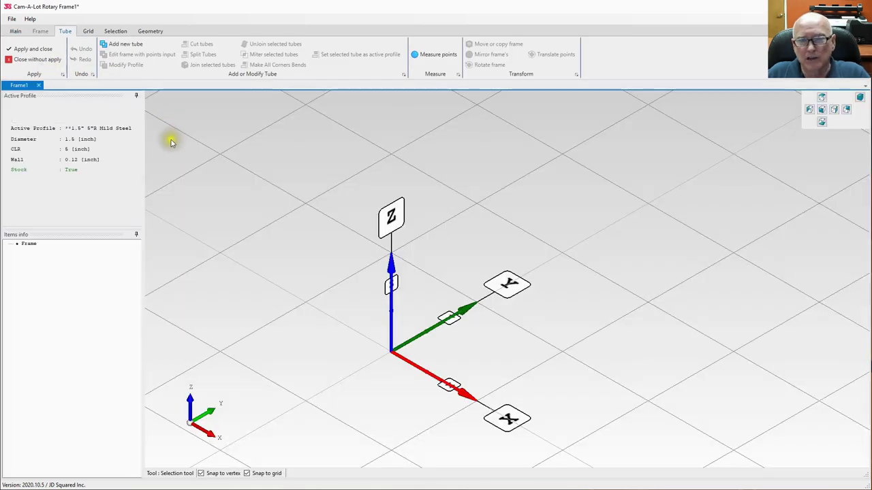
scroll(683, 246, "down", 6)
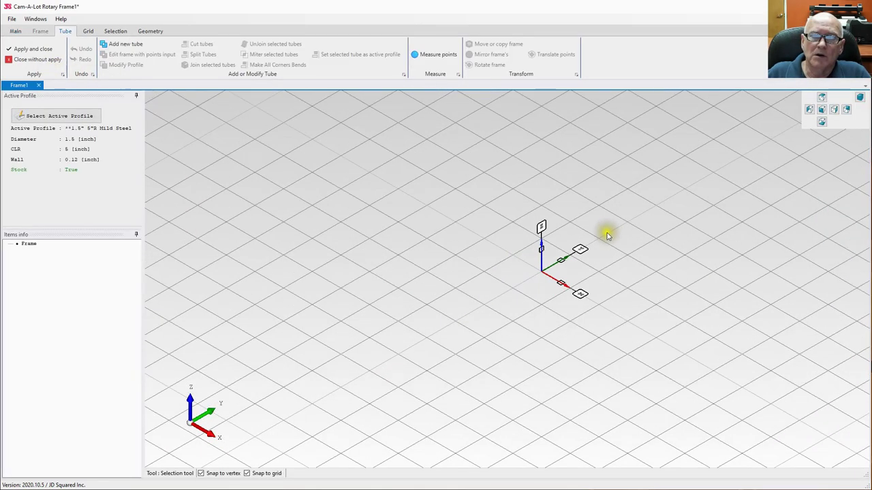
middle_click_drag(593, 228, 472, 236)
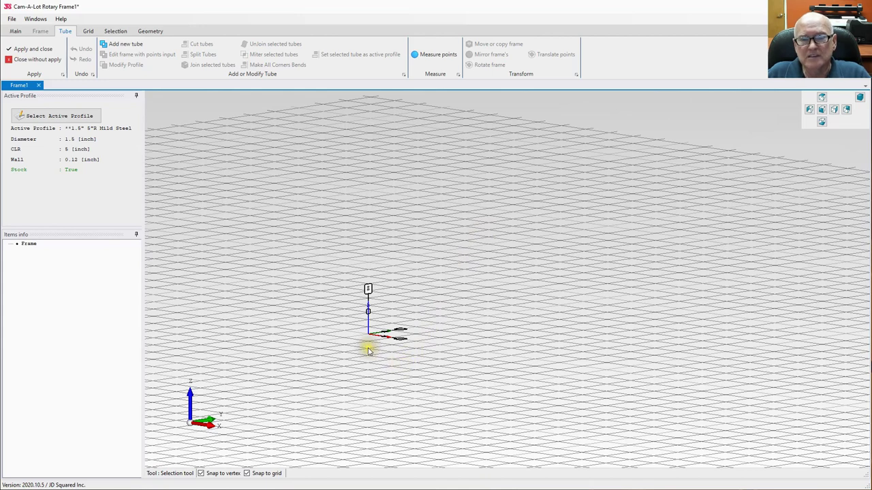
scroll(368, 350, "up", 5)
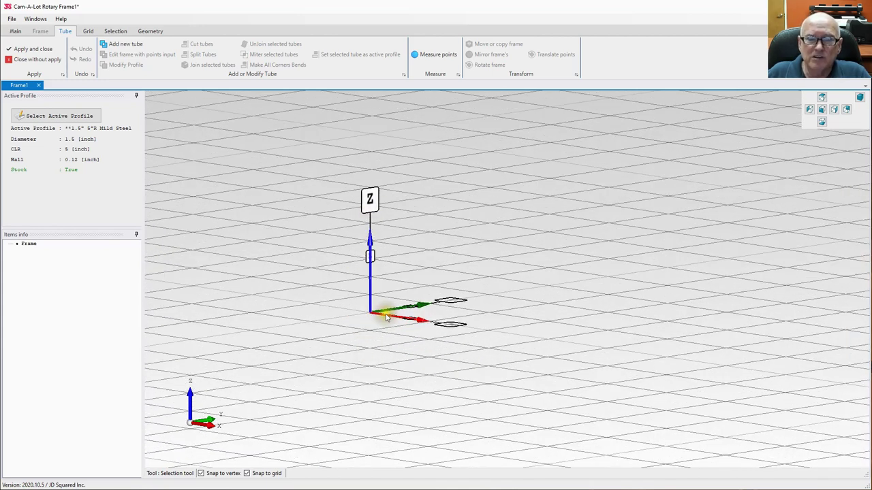
mouse_move(399, 302)
middle_mouse_down()
mouse_move(418, 370)
mouse_move(380, 331)
mouse_move(375, 293)
mouse_move(385, 297)
middle_mouse_up()
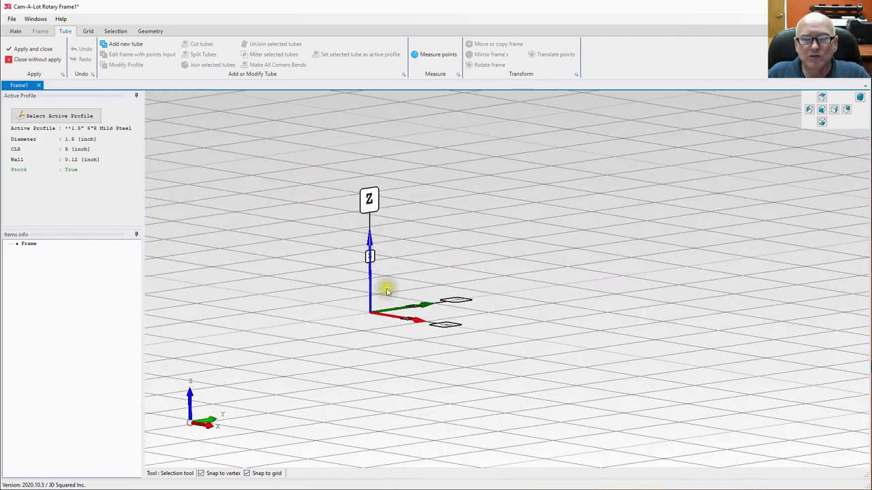
scroll(456, 274, "down", 6)
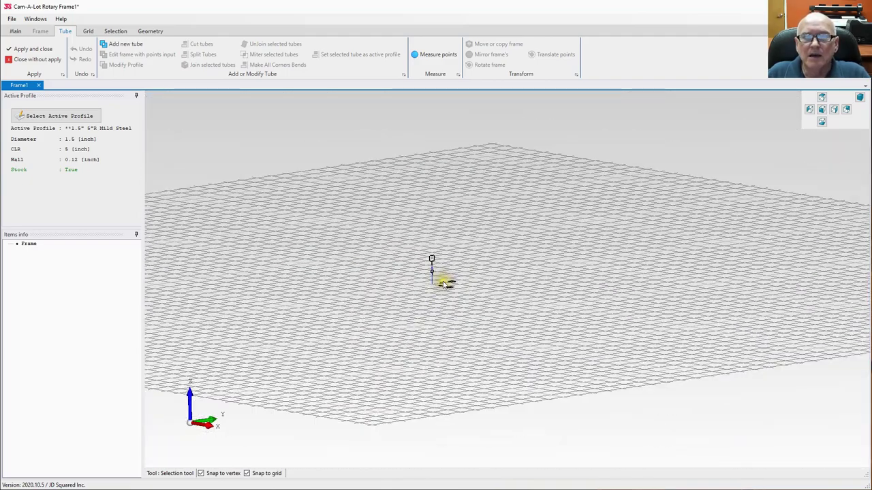
middle_click_drag(397, 265, 402, 286)
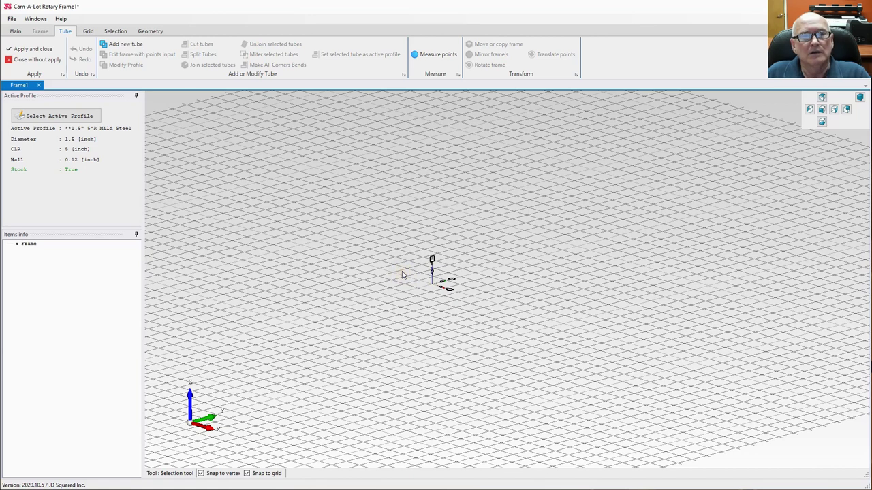
- Add a new vertical tube from the origin (0, 0, 0) to a second point at absolute Z 24
left_click(120, 45)
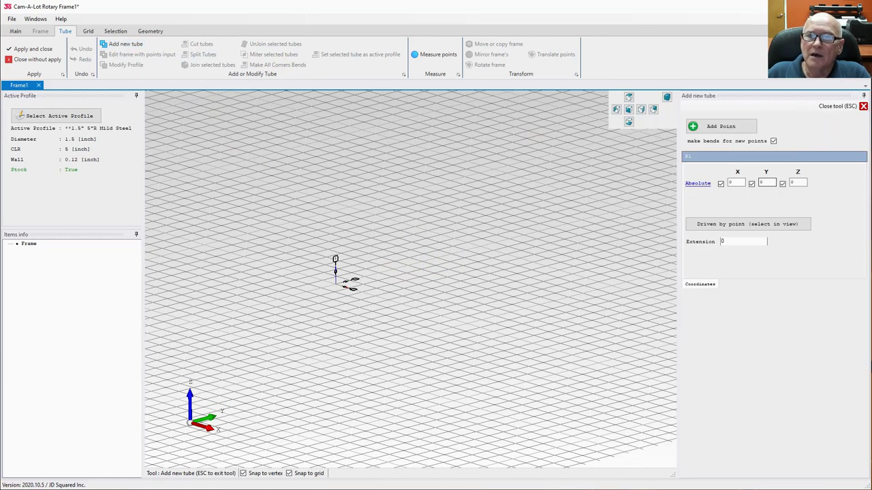
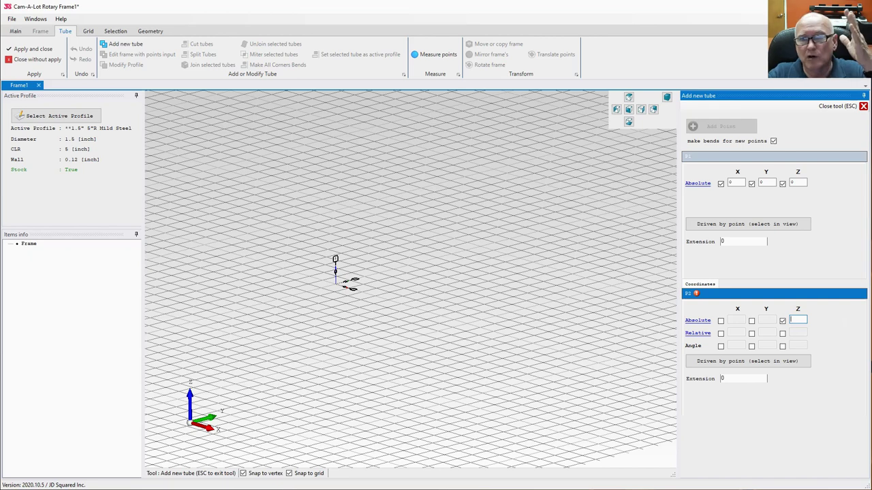
key("Return")
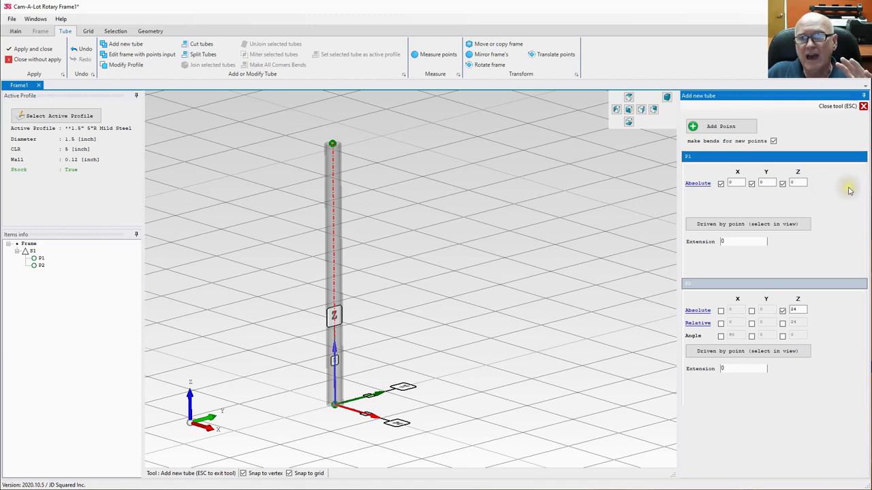
- Add a third point to the tube at relative X 8 and absolute Z 36, with a bend at the second point
left_click(727, 127)
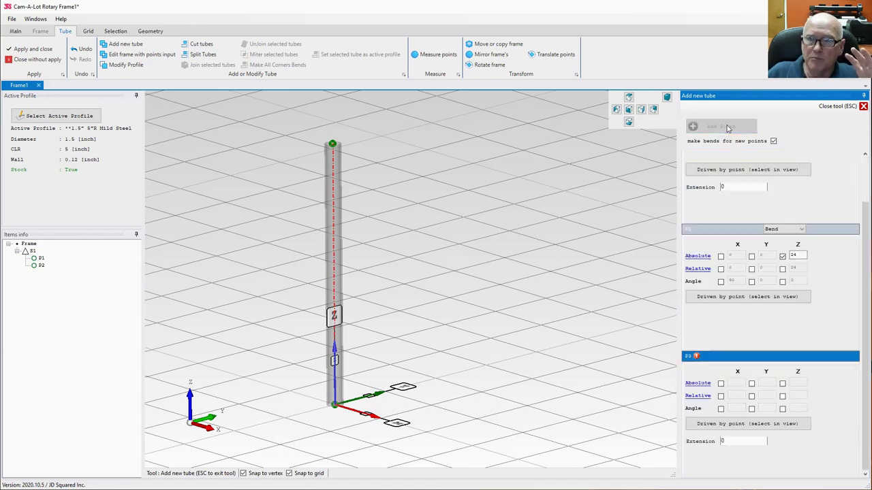
left_click(721, 395)
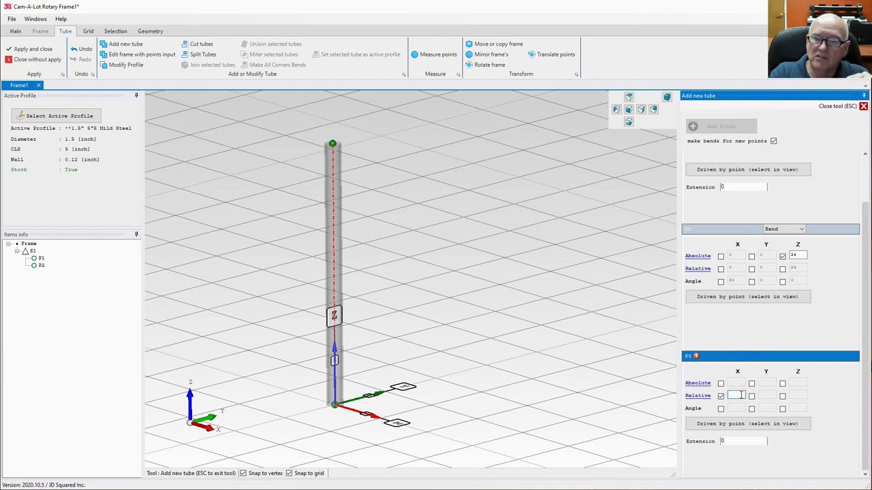
type("8")
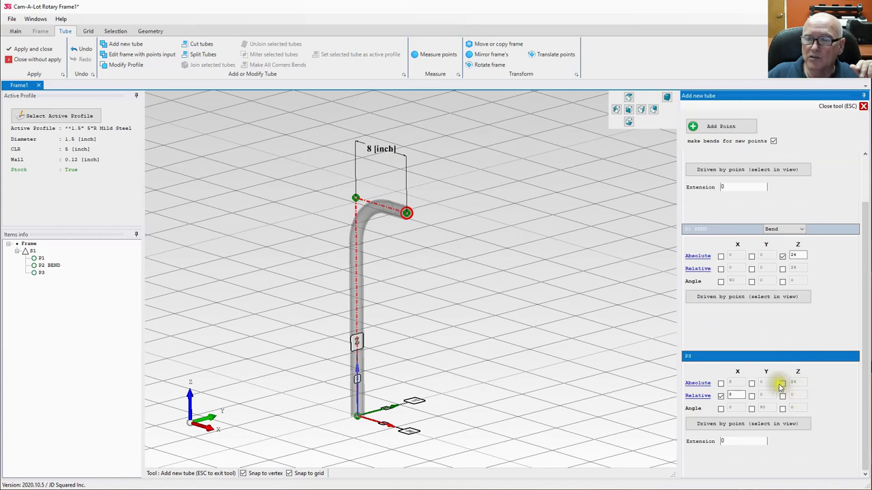
left_click(782, 383)
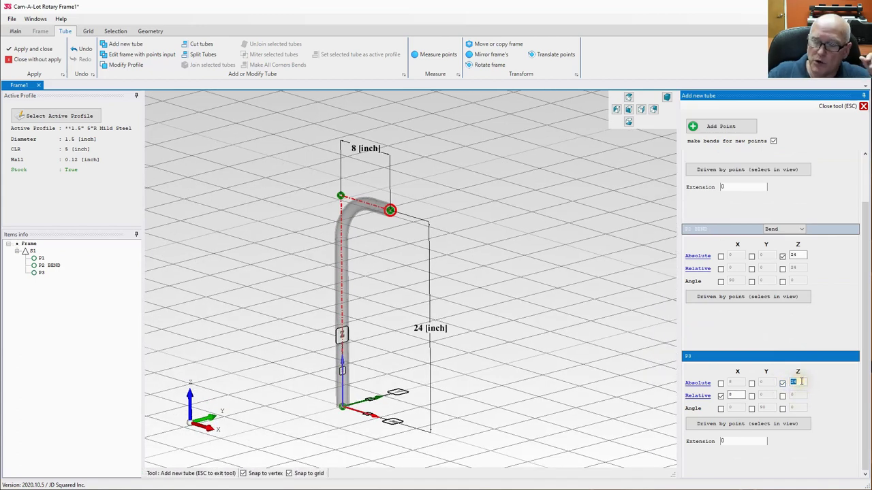
type("36")
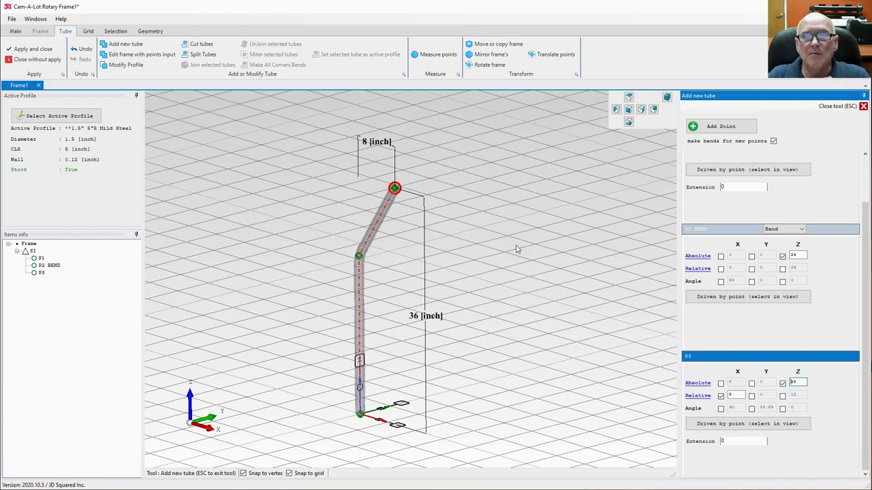
- Inspect the bent tube from above and from the side, and undo its third point
middle_click_drag(435, 239, 311, 296)
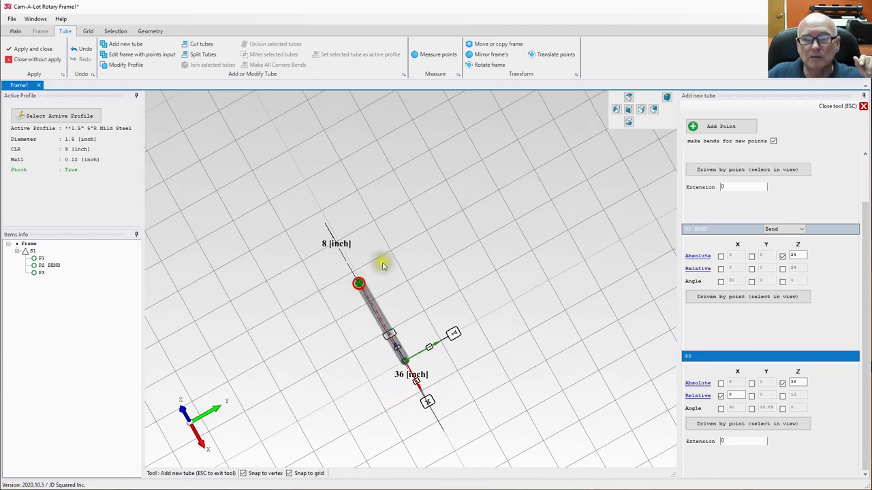
middle_click_drag(386, 254, 426, 256)
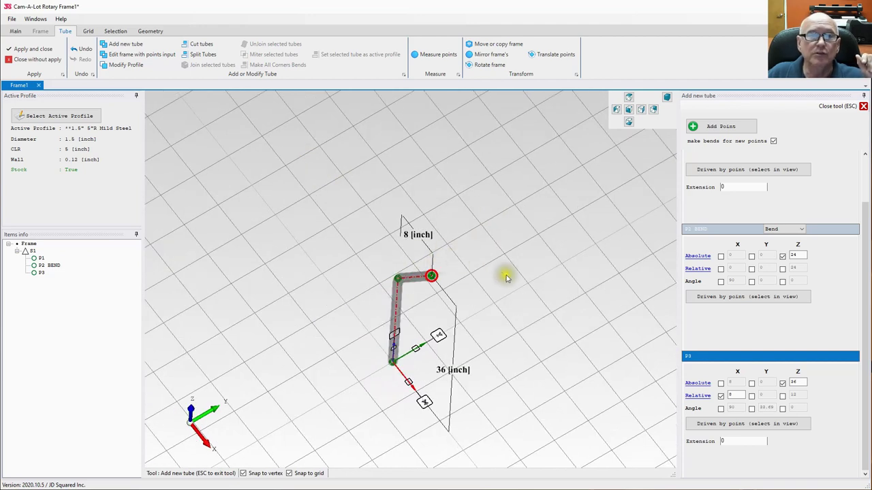
middle_click_drag(516, 271, 510, 201)
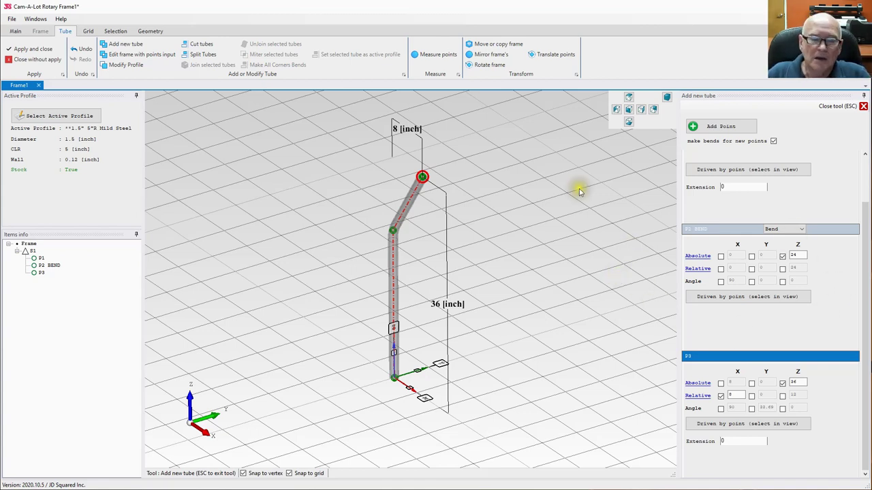
key("ctrl+z")
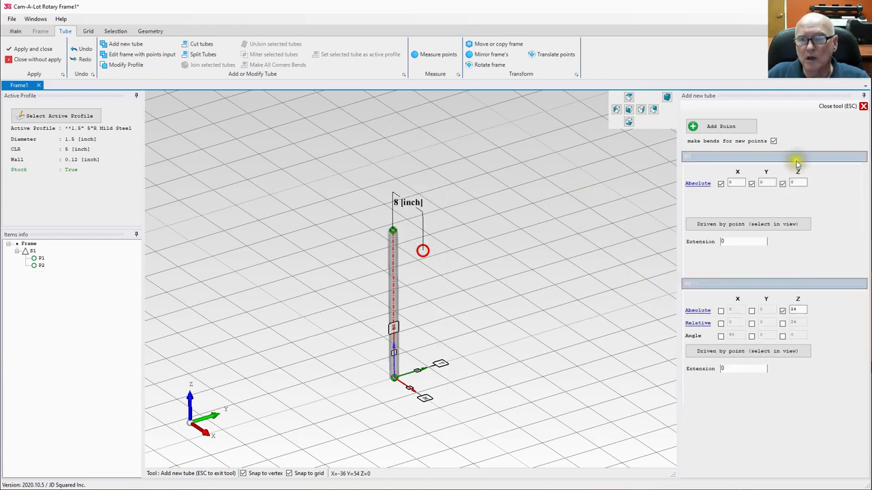
- Close the Add new tube tool and select the vertical tube in the model
left_click(837, 106)
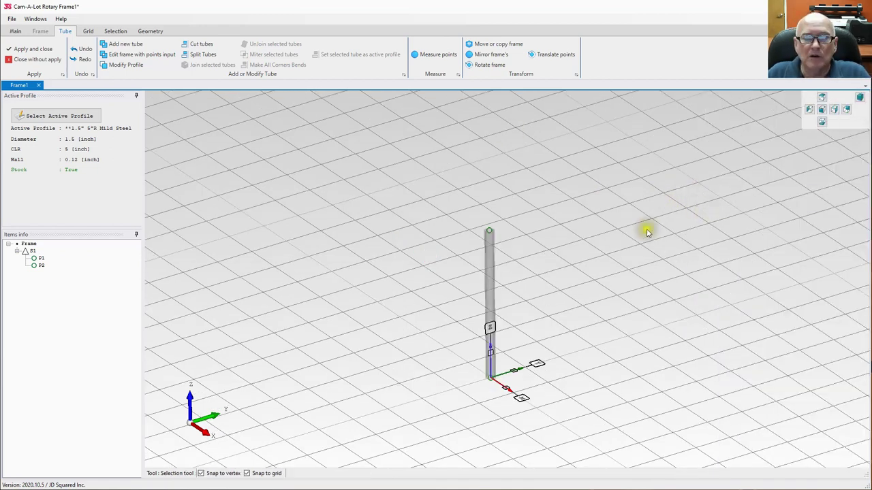
scroll(726, 255, "up", 1)
scroll(726, 255, "up", 1)
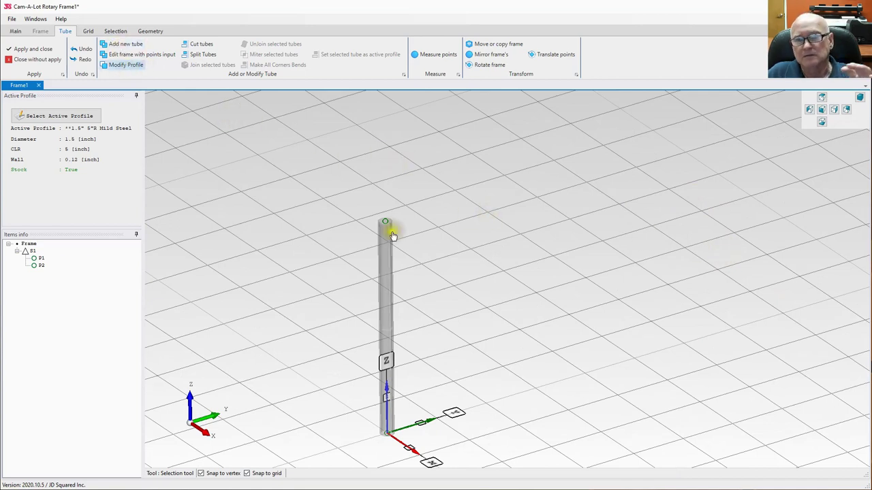
left_click(389, 253)
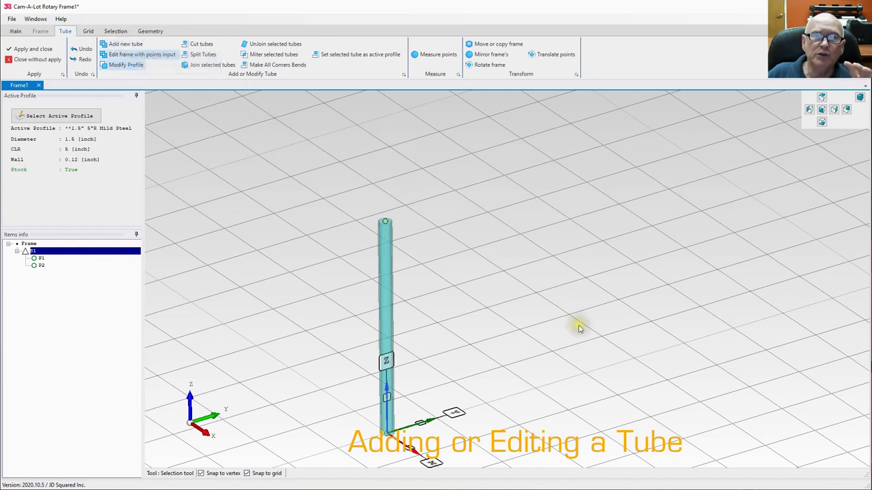
scroll(551, 334, "down", 3)
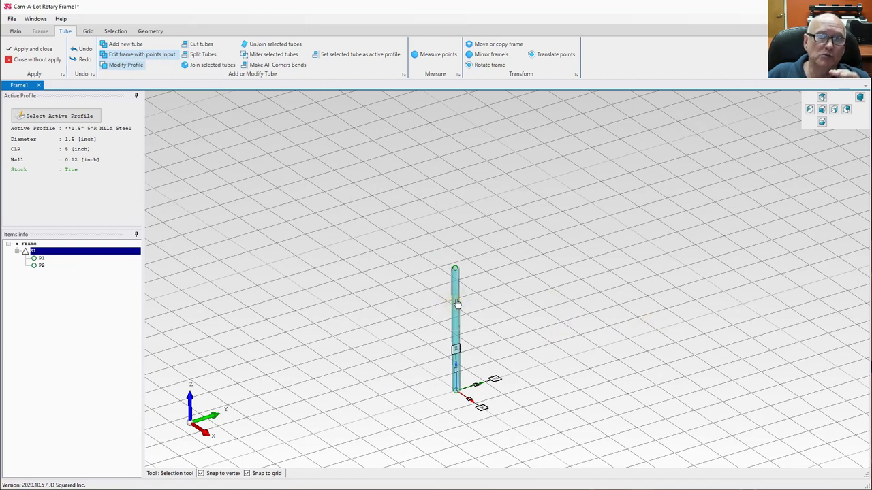
- Open the vertical tube for editing with points input to view its point coordinates
left_click(545, 279)
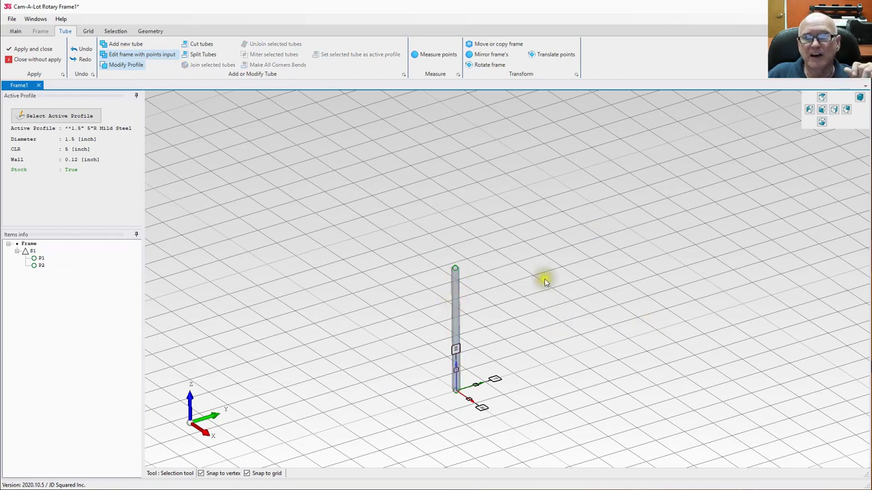
left_click(455, 286)
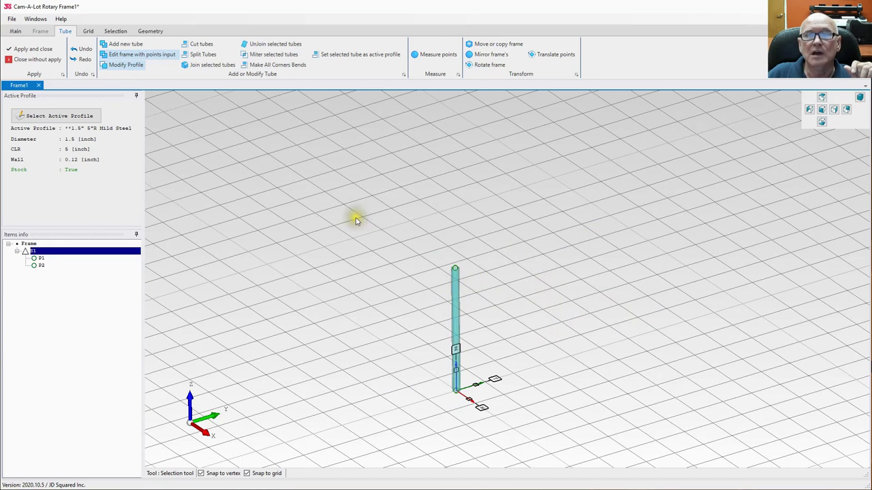
left_click(366, 209)
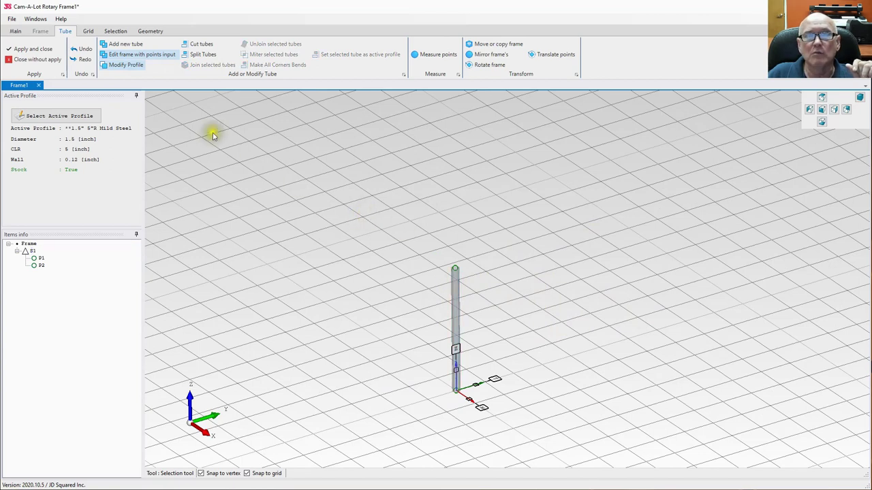
left_click(140, 56)
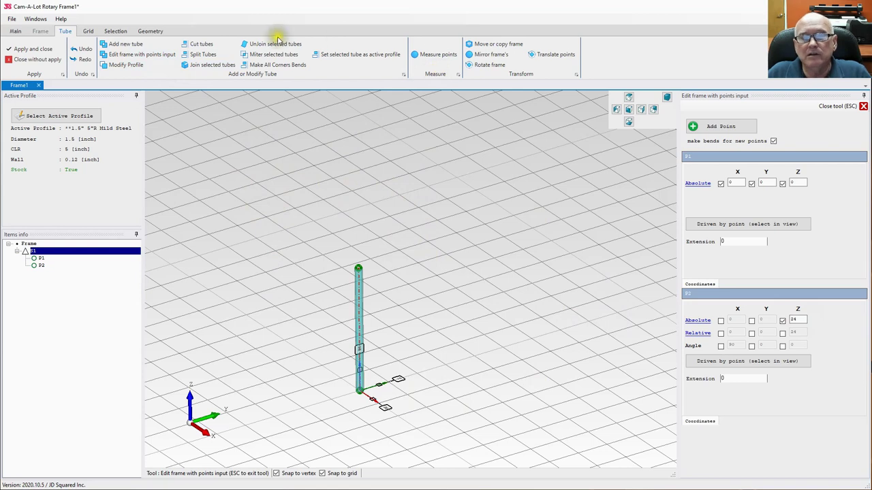
- Review the grid and workplane settings and look at the vertical tube in the isometric view
left_click(87, 31)
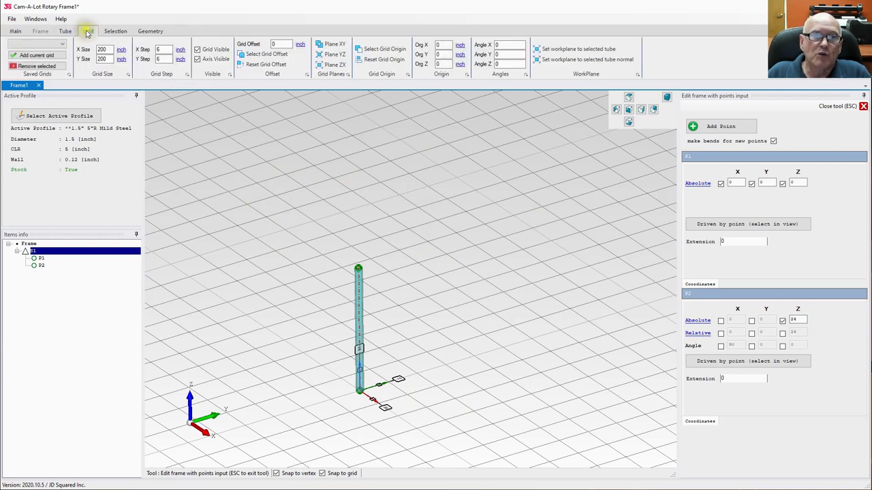
left_click(512, 44)
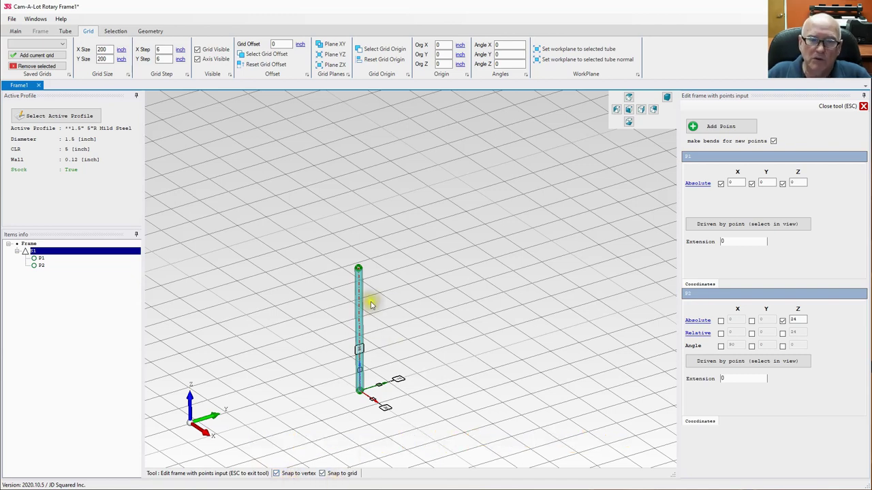
left_click(668, 97)
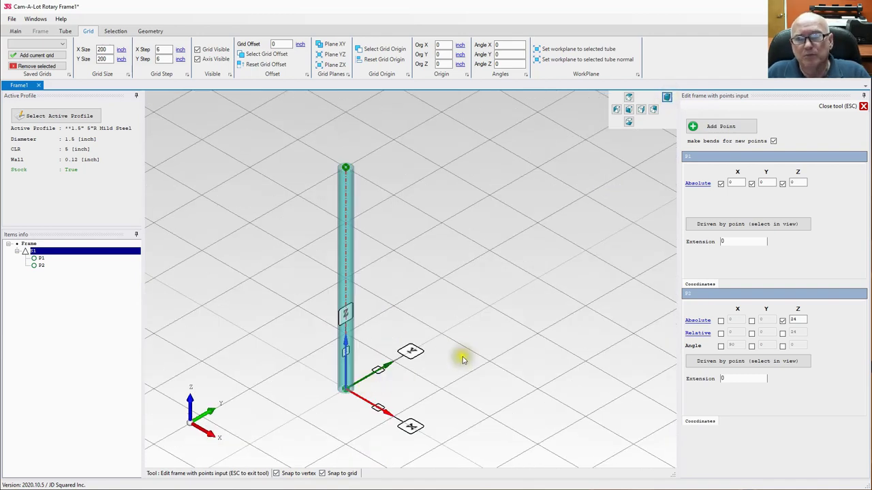
left_click(533, 287)
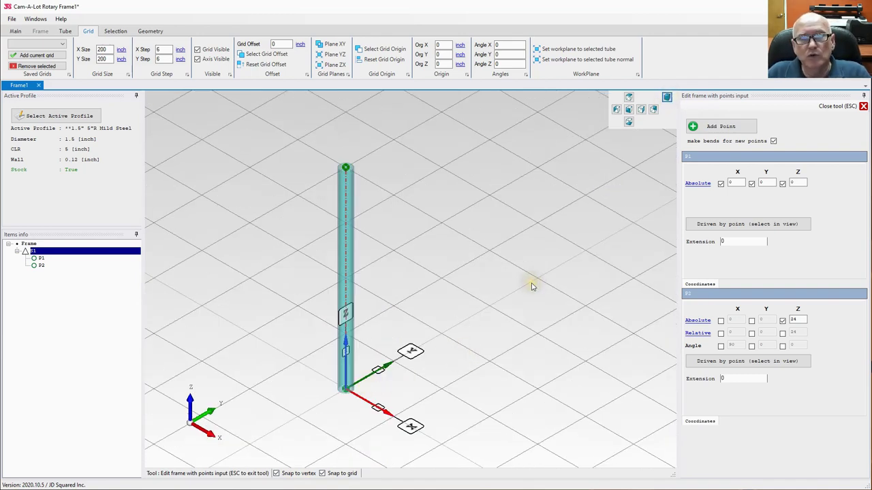
left_click(66, 31)
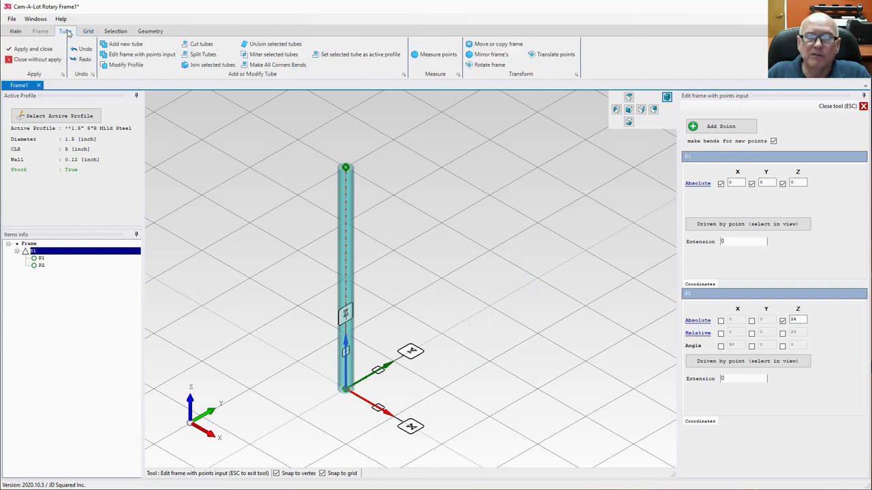
- Start a new tube with its first point driven by the top end point of the vertical tube
left_click(125, 45)
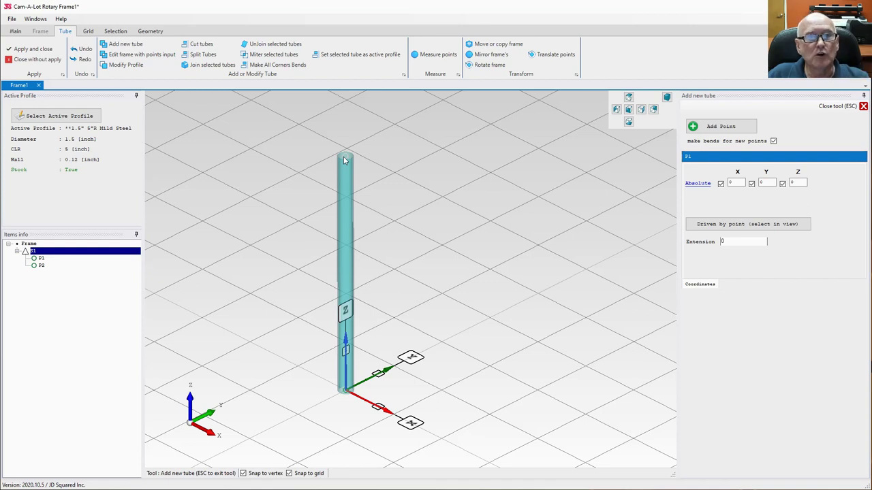
mouse_move(373, 188)
middle_mouse_down()
mouse_move(381, 255)
mouse_move(380, 200)
middle_mouse_up()
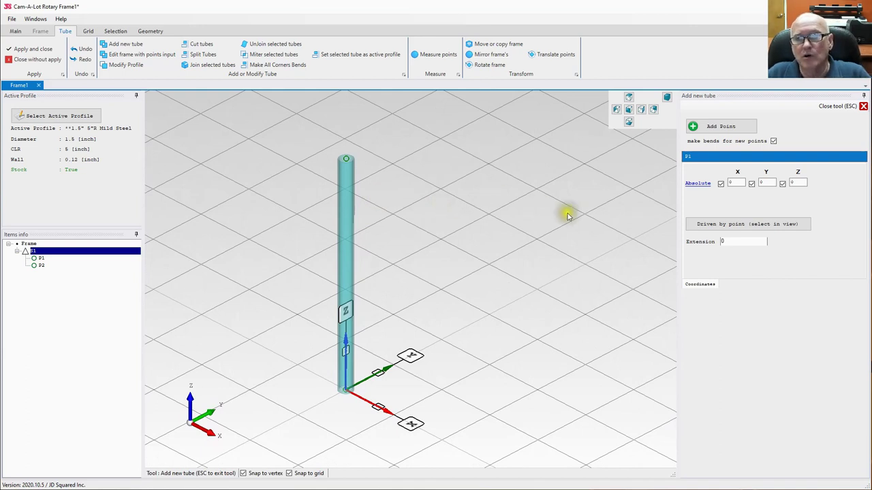
left_click(722, 224)
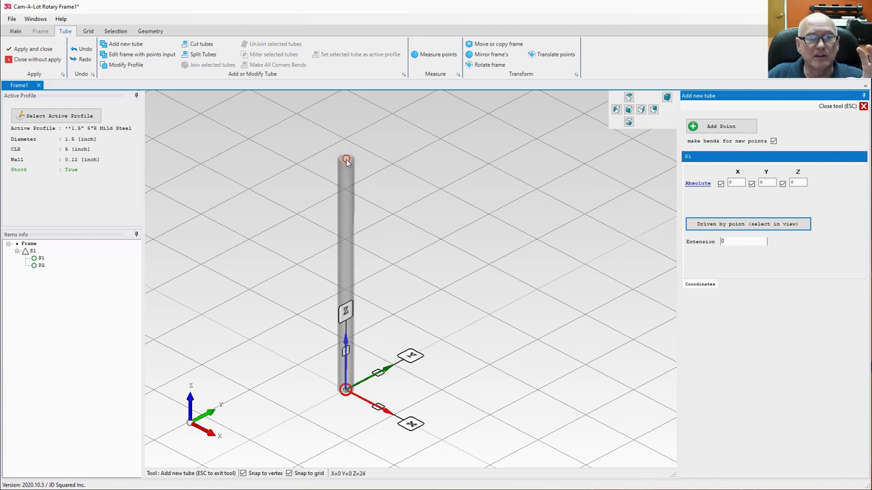
left_click(346, 160)
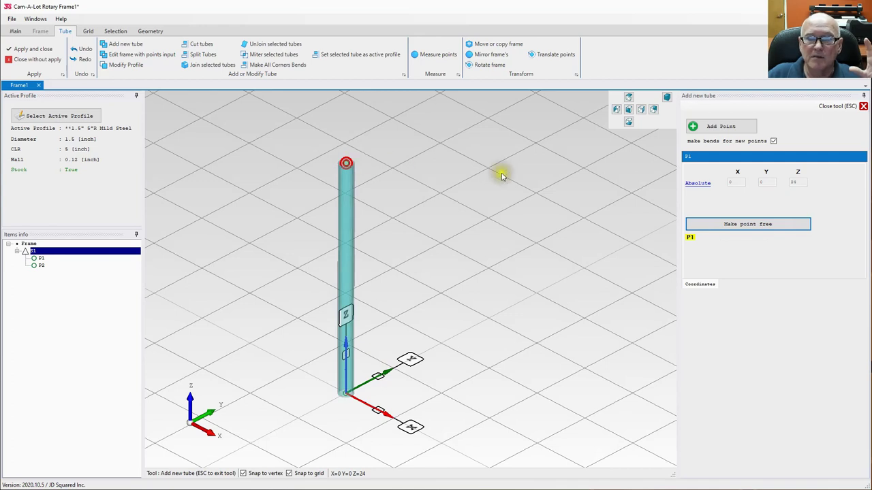
- Try driving the new tube's second point by the grid point at X -18, Y 30, Z 0, and undo it
left_click(722, 127)
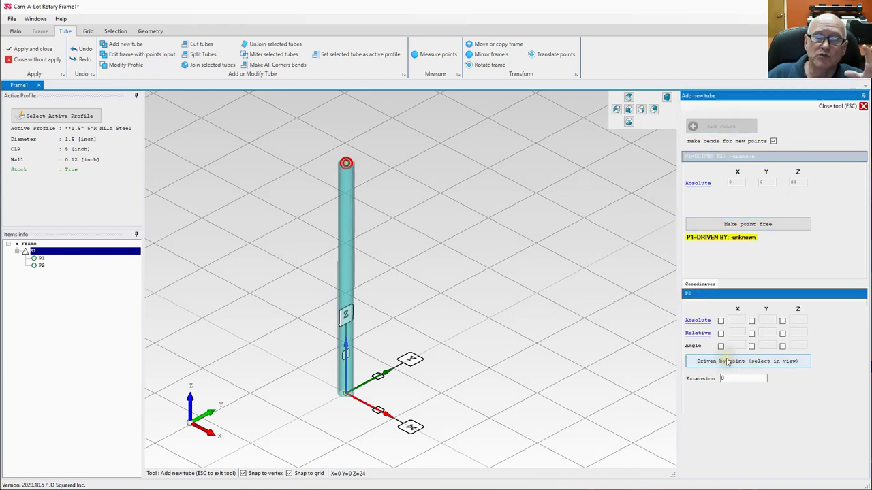
left_click(727, 363)
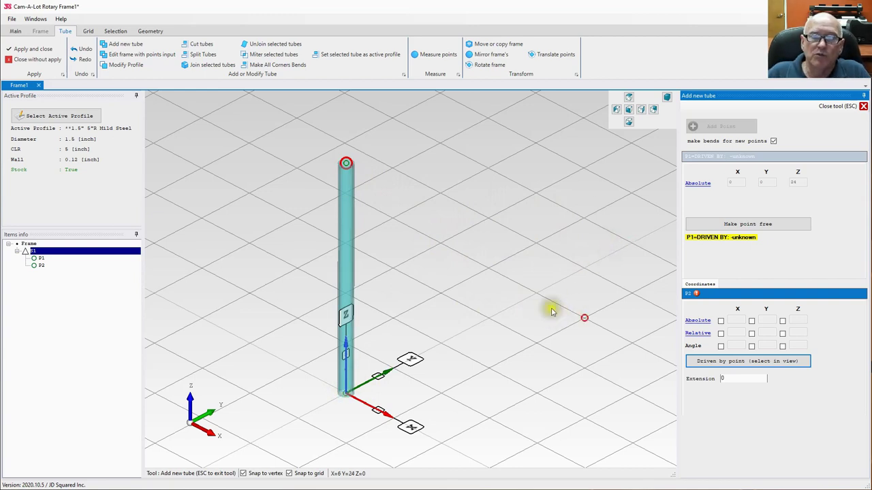
left_click(629, 97)
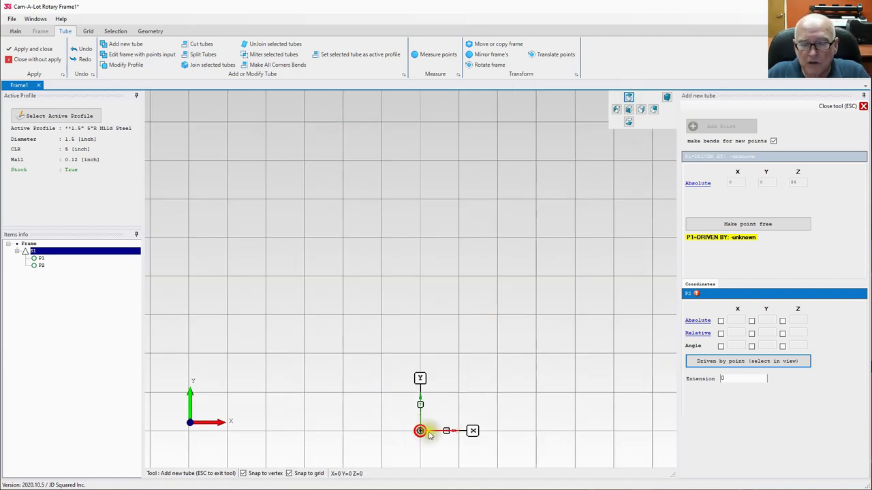
scroll(429, 436, "up", 5)
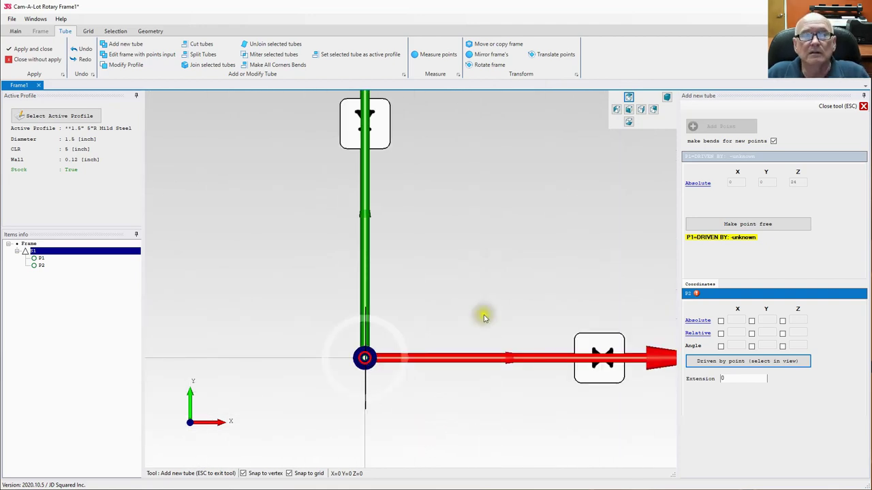
middle_click_drag(469, 313, 501, 241)
scroll(501, 239, "down", 5)
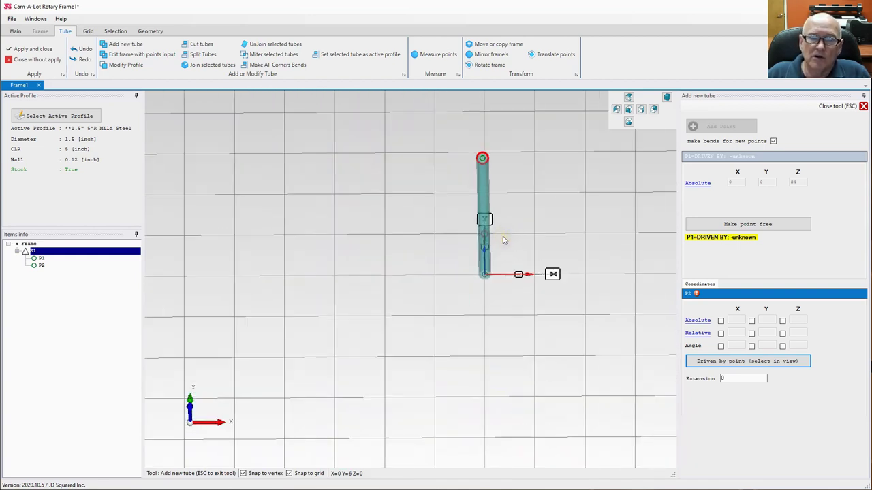
middle_click_drag(559, 227, 502, 255)
left_click(667, 98)
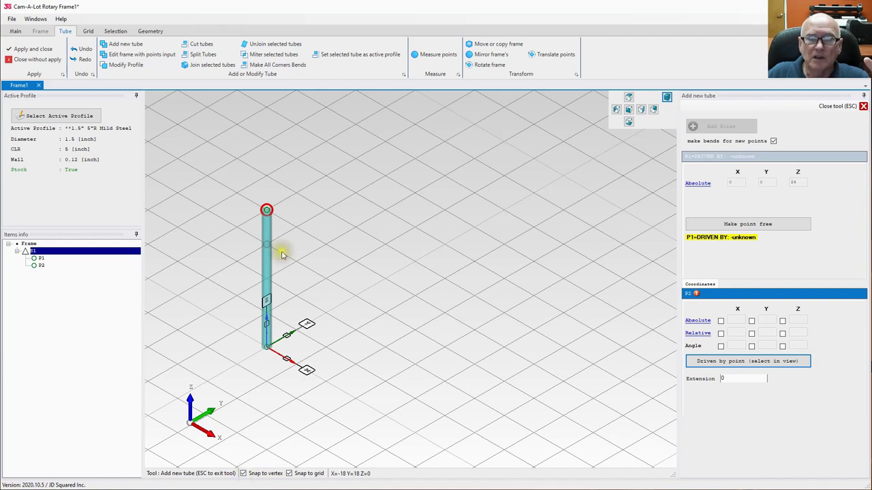
middle_click_drag(299, 240, 302, 229)
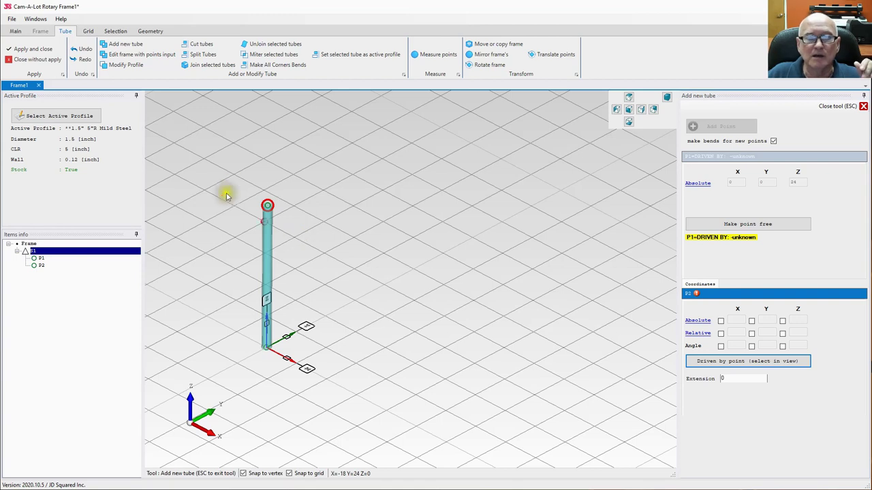
middle_click_drag(284, 211, 283, 227)
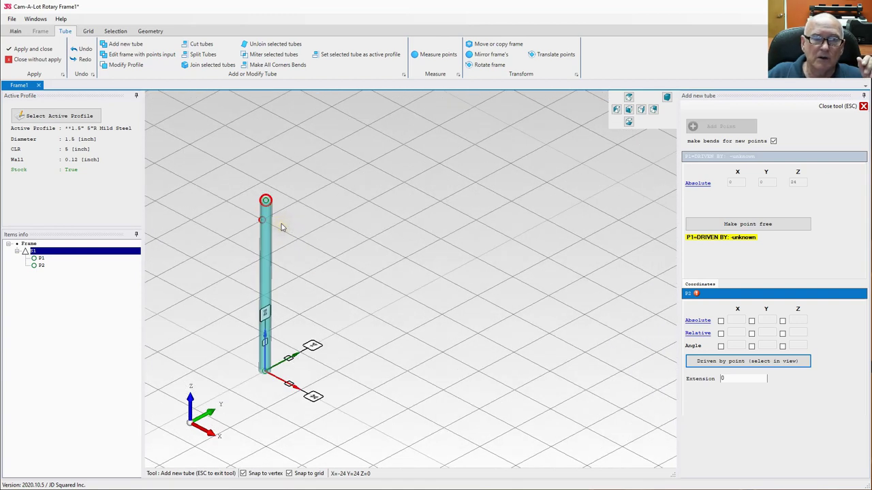
left_click(334, 222)
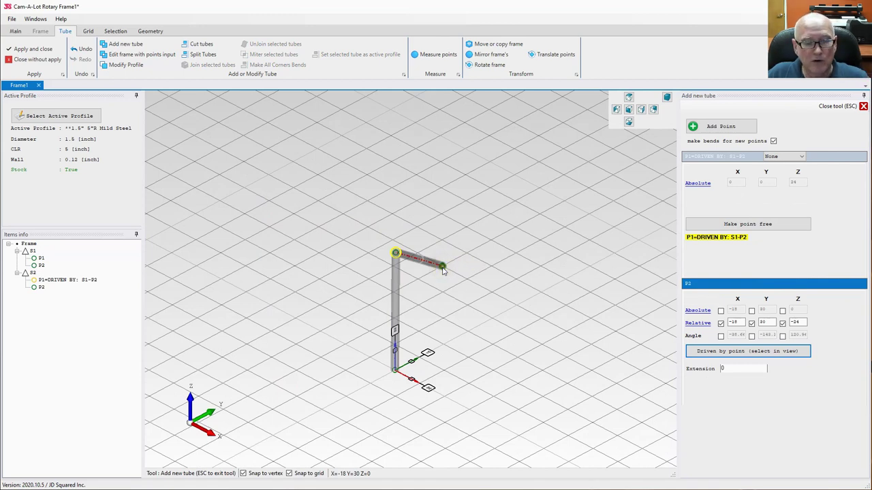
key("ctrl+z")
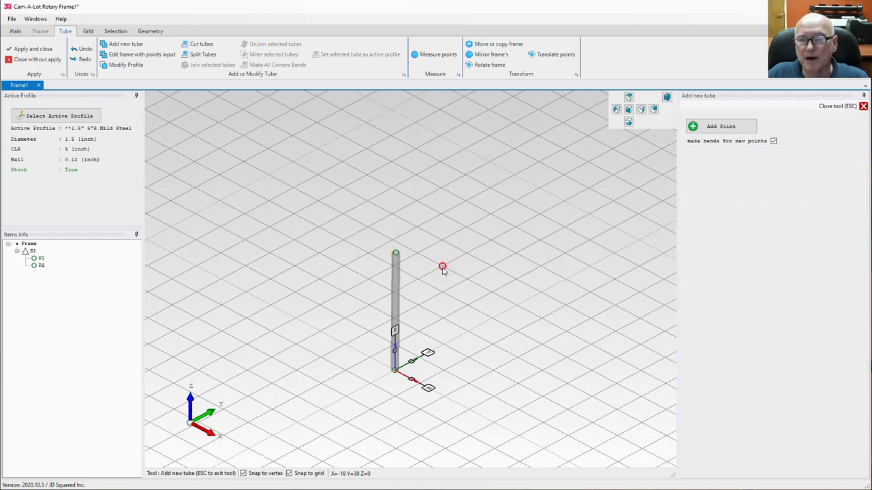
- Add the new tube's first point driven by the vertical tube's top end point, with snap to grid turned off
left_click(726, 126)
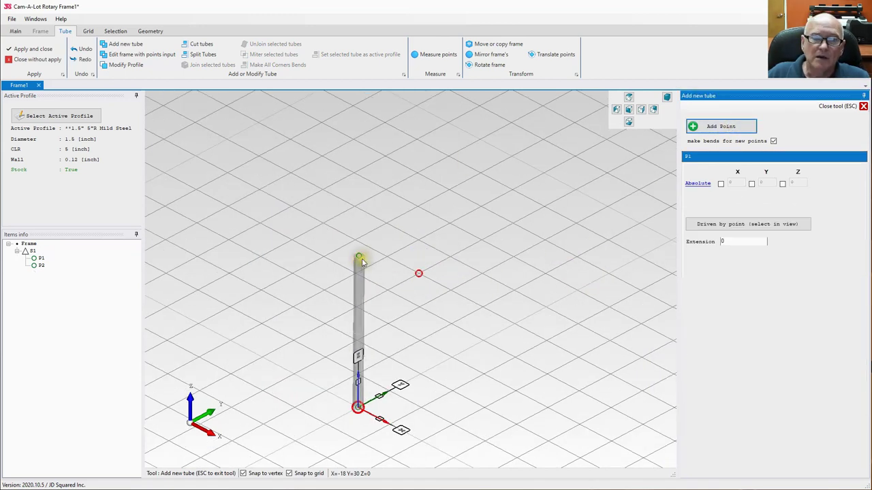
left_click(730, 228)
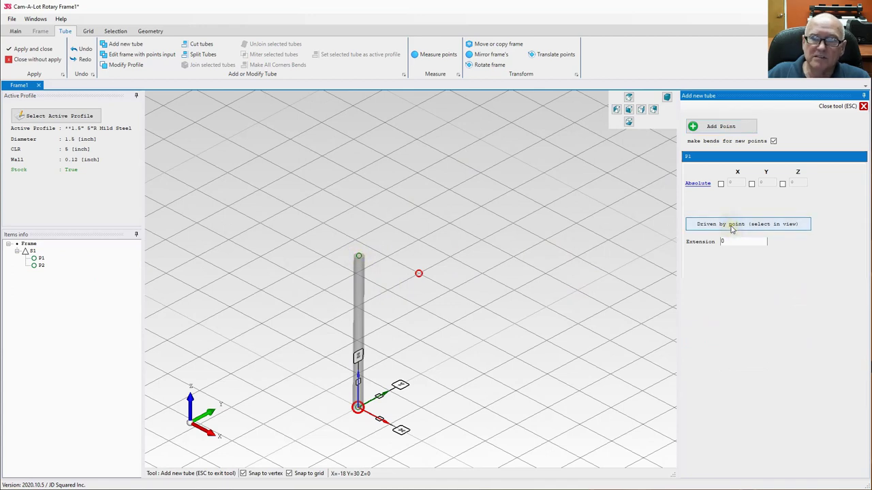
left_click(360, 259)
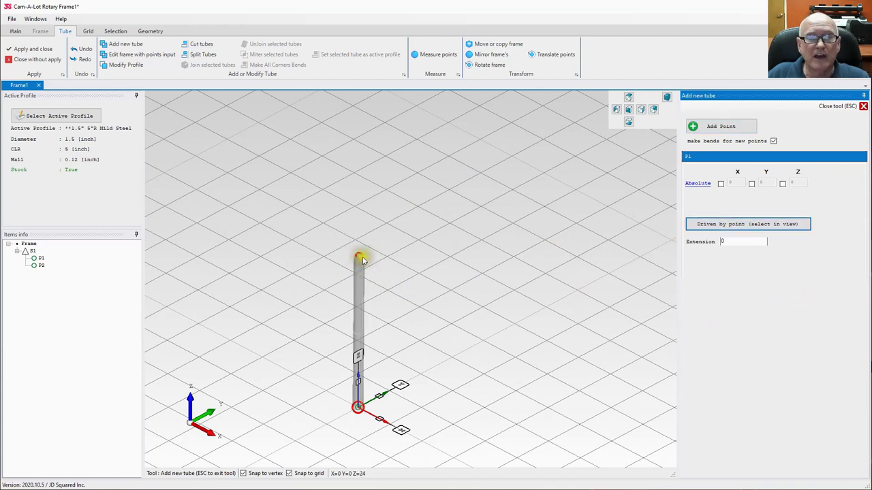
left_click(666, 97)
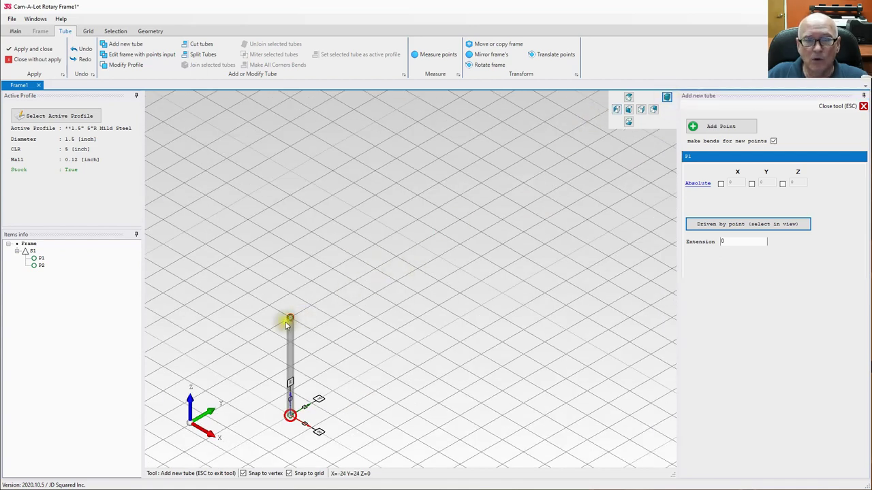
scroll(289, 317, "up", 3)
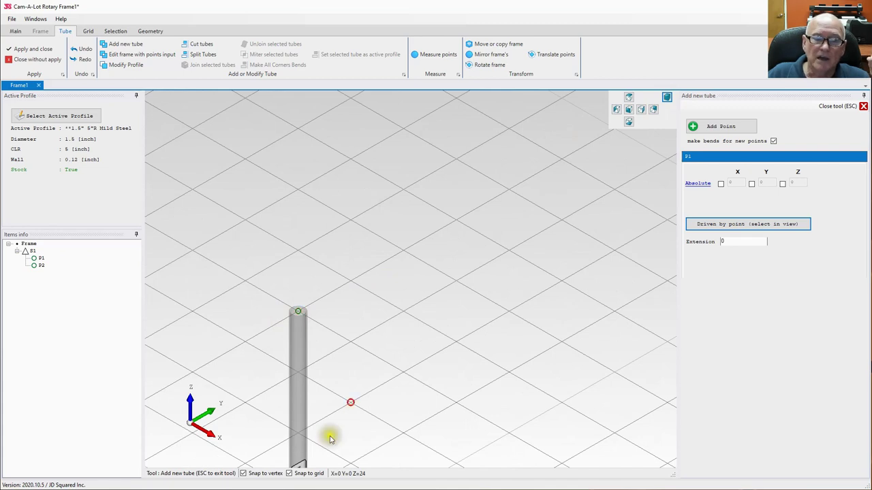
left_click(289, 473)
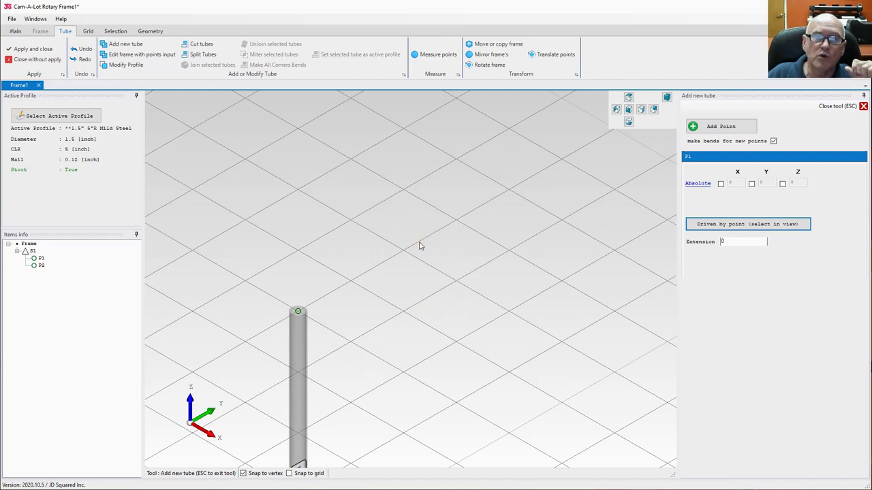
left_click(298, 315)
- Add a second point to the new tube and set it to be driven by a point picked in the view
middle_click_drag(421, 308, 440, 238)
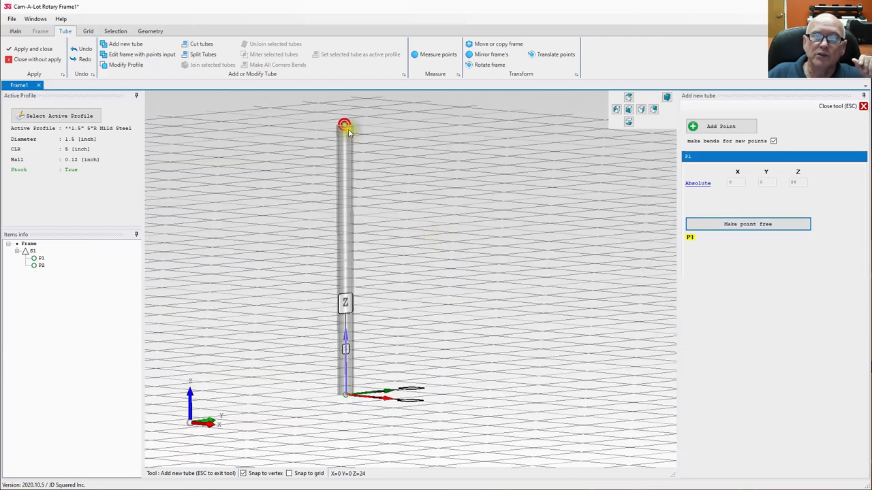
middle_click_drag(443, 180, 447, 174)
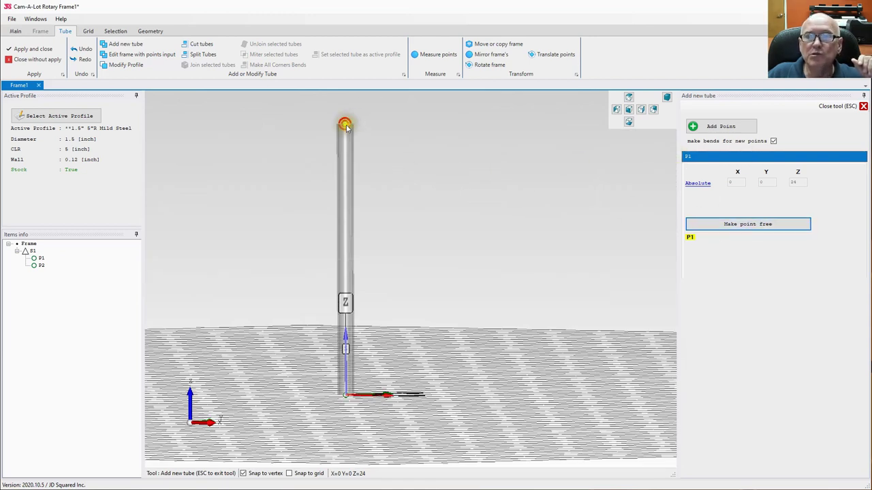
left_click(728, 127)
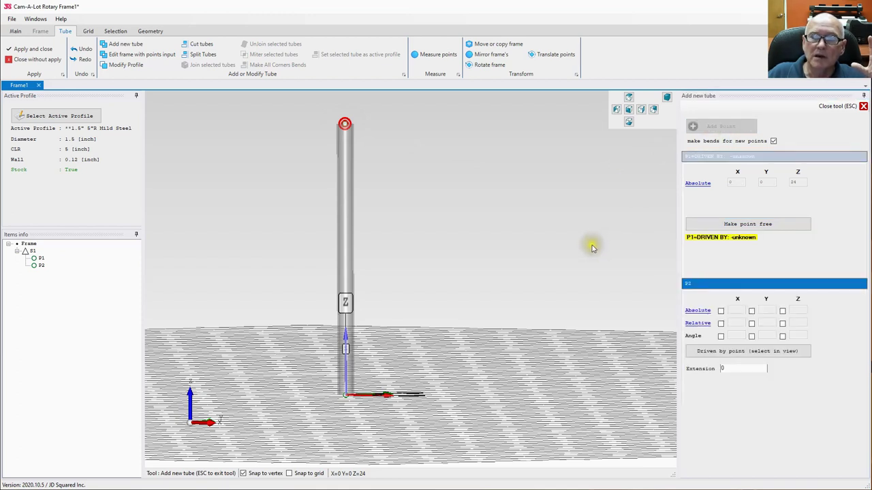
middle_click_drag(590, 245, 565, 286)
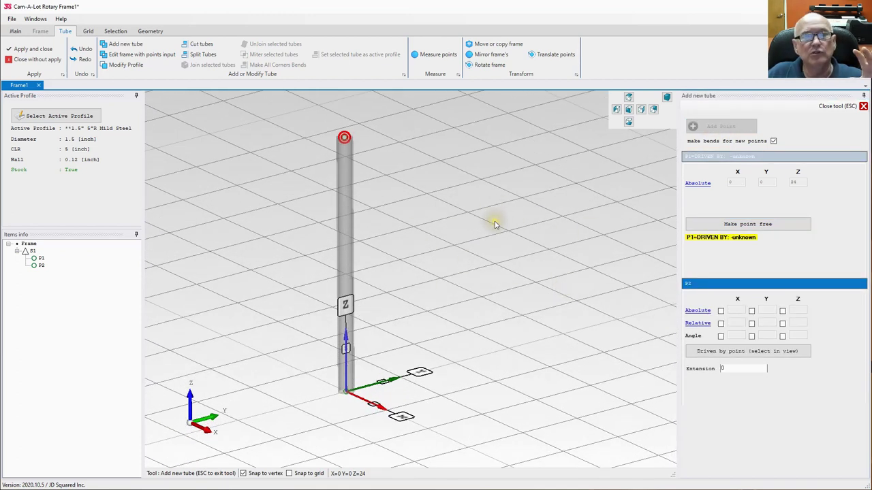
left_click(715, 352)
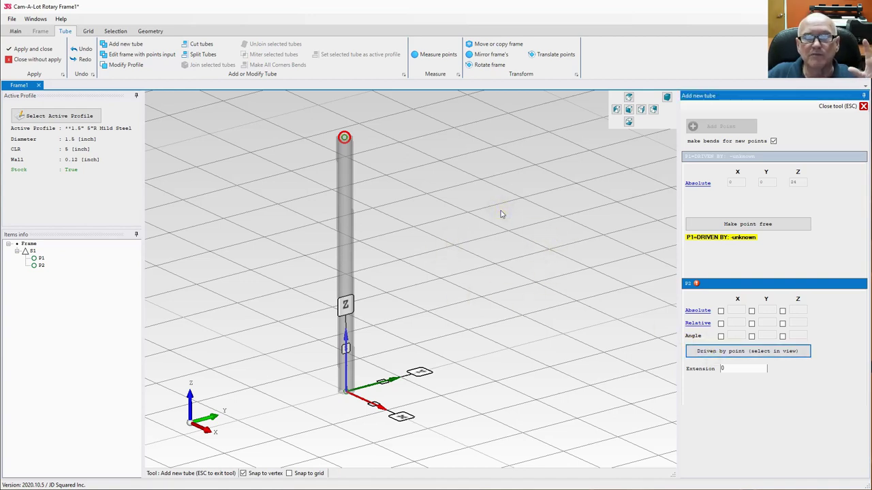
- Turn on snap to grid for picking the driving point, and switch snap to vertex off and back on
left_click(290, 475)
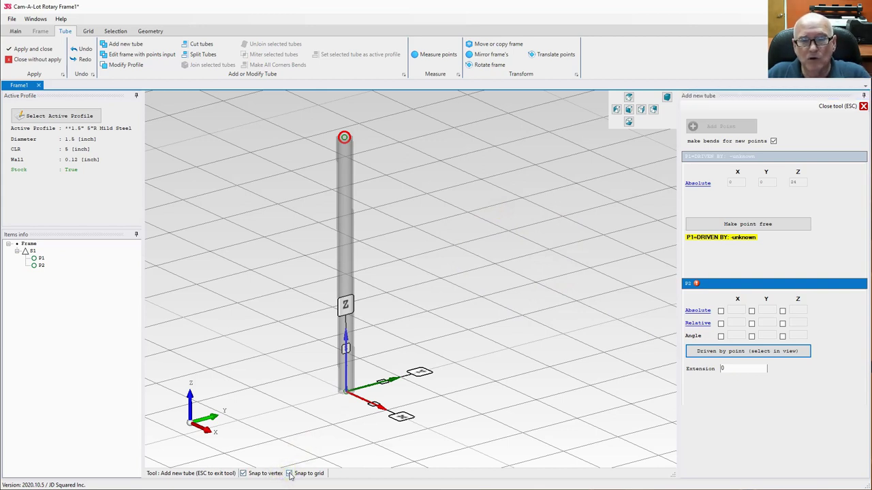
left_click(242, 475)
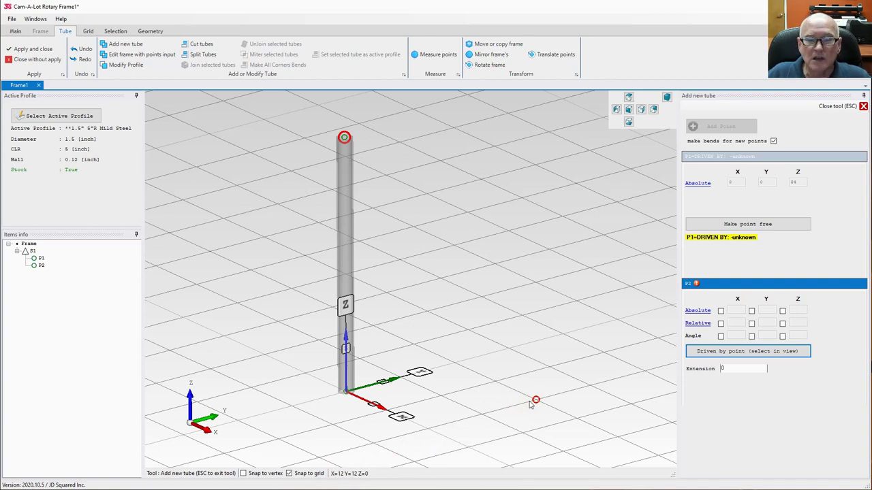
left_click(593, 359)
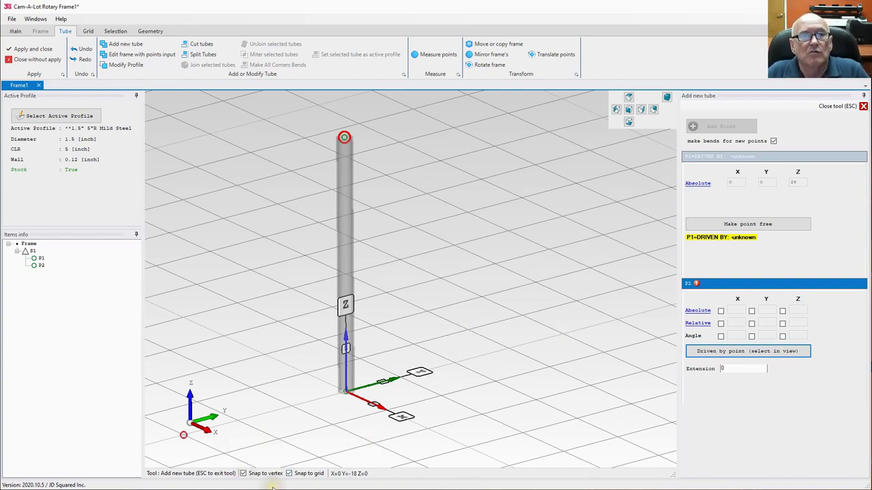
left_click(561, 316)
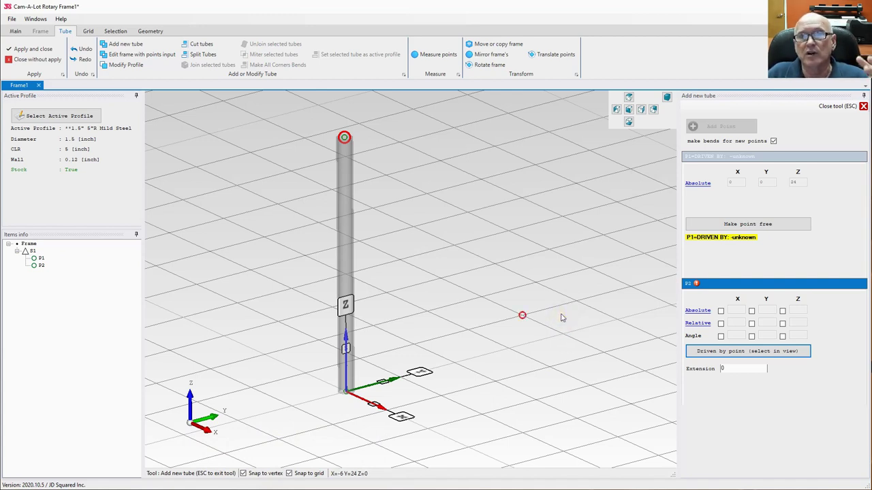
- Examine the grid settings, including the visible grid size and the units available for it
middle_click_drag(496, 311, 493, 282)
scroll(456, 298, "up", 3)
scroll(456, 297, "down", 5)
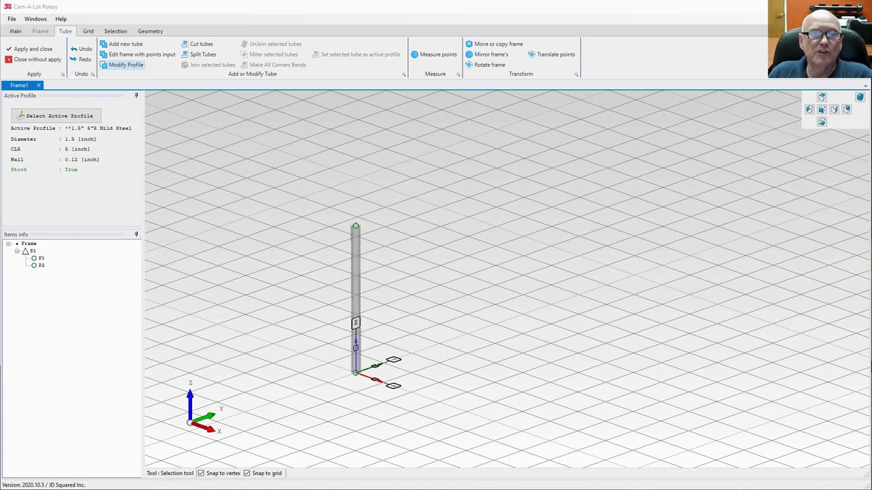
left_click(88, 31)
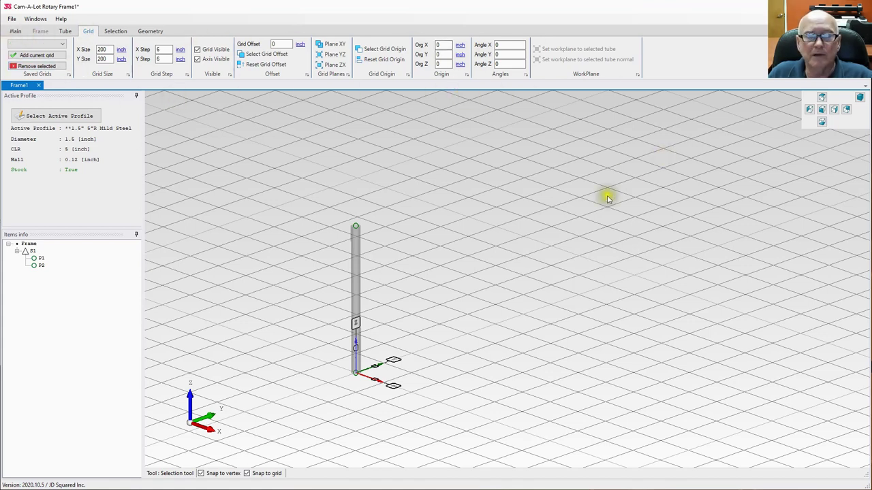
middle_click_drag(443, 209, 440, 179)
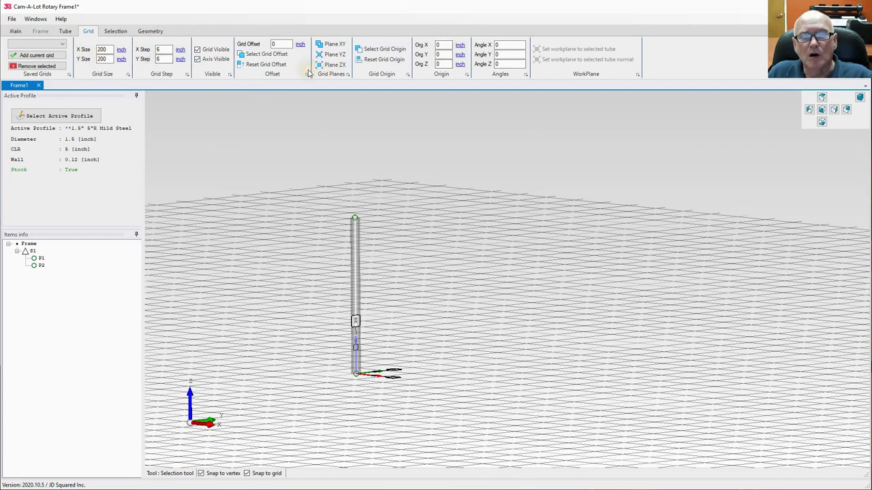
left_click(107, 48)
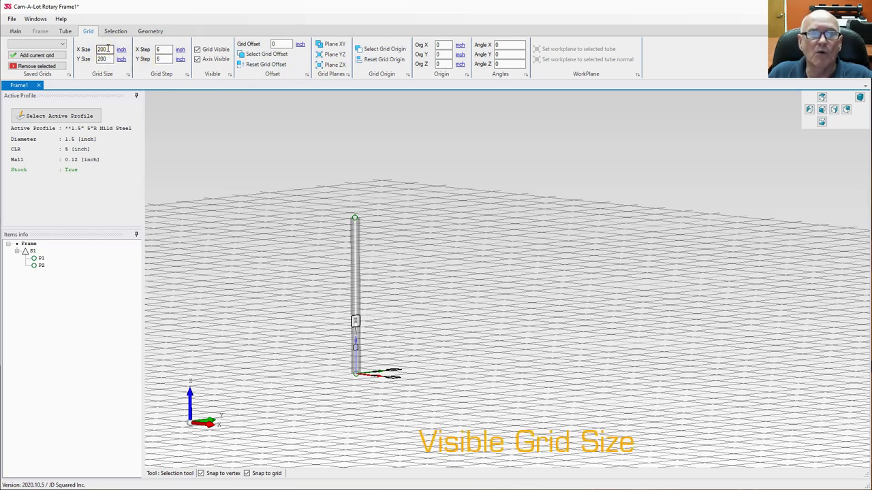
left_click(121, 53)
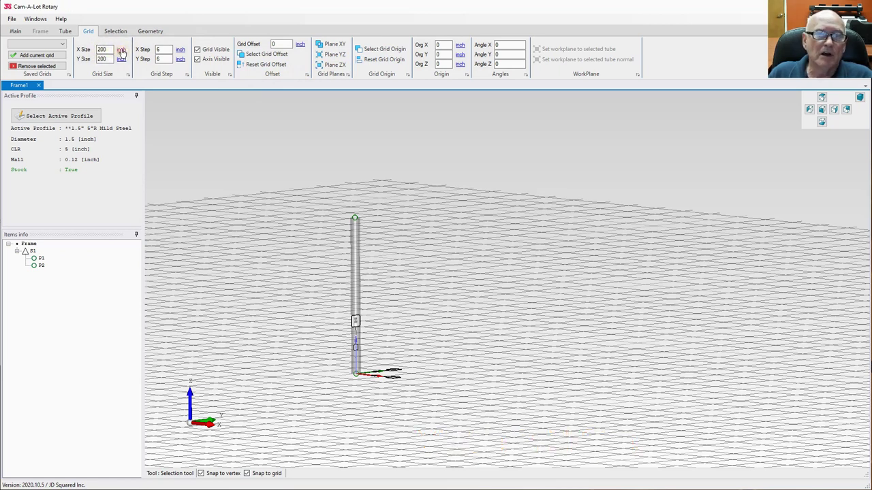
left_click(122, 52)
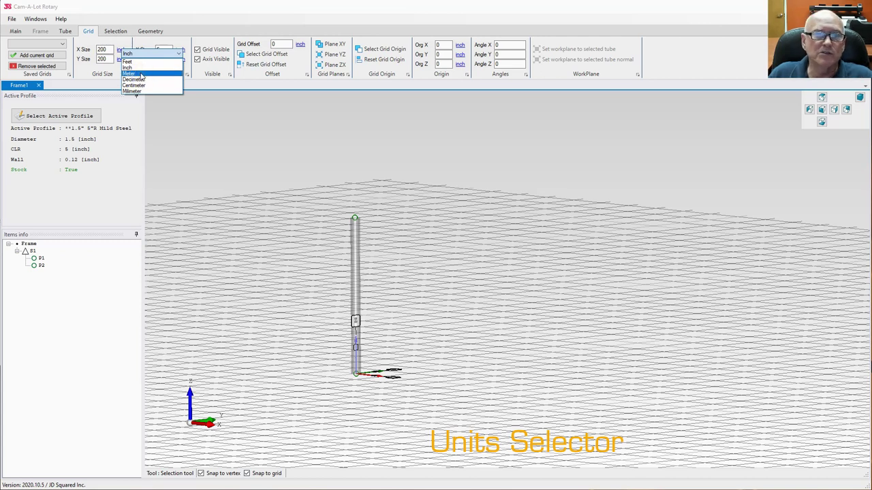
left_click(229, 127)
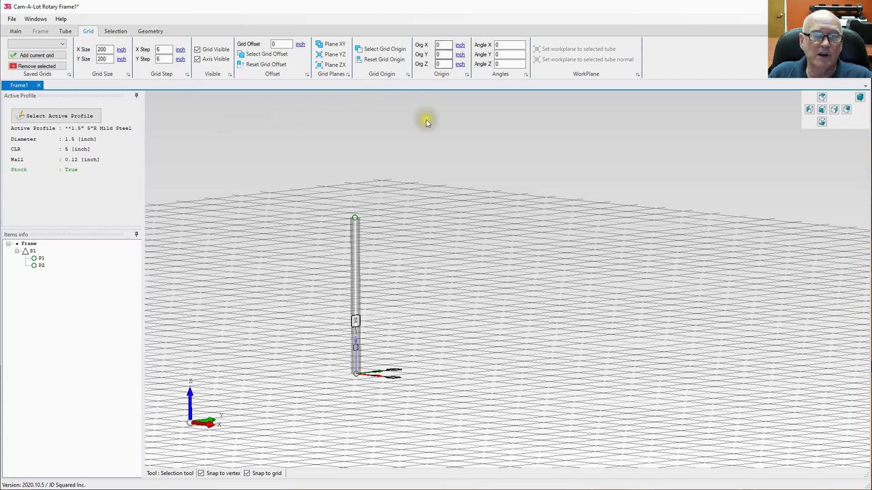
- Switch the grid size units to millimeters and back to inches
left_click(119, 51)
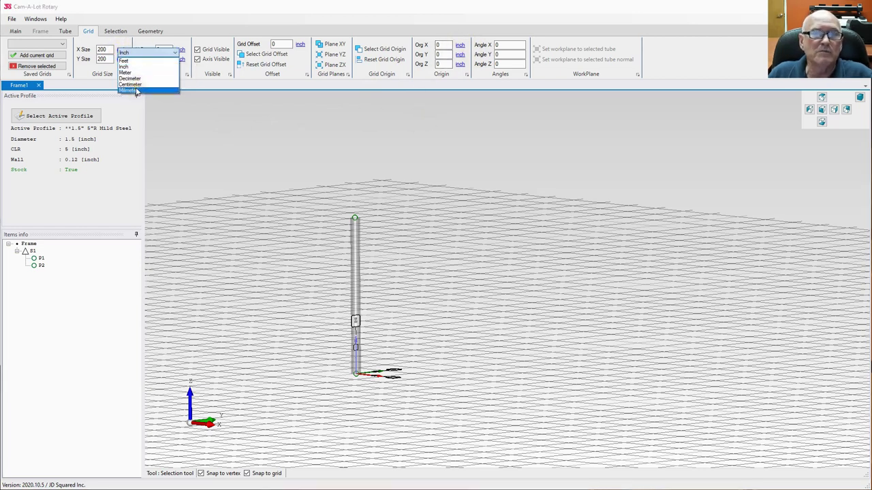
left_click(136, 91)
double_click(105, 50)
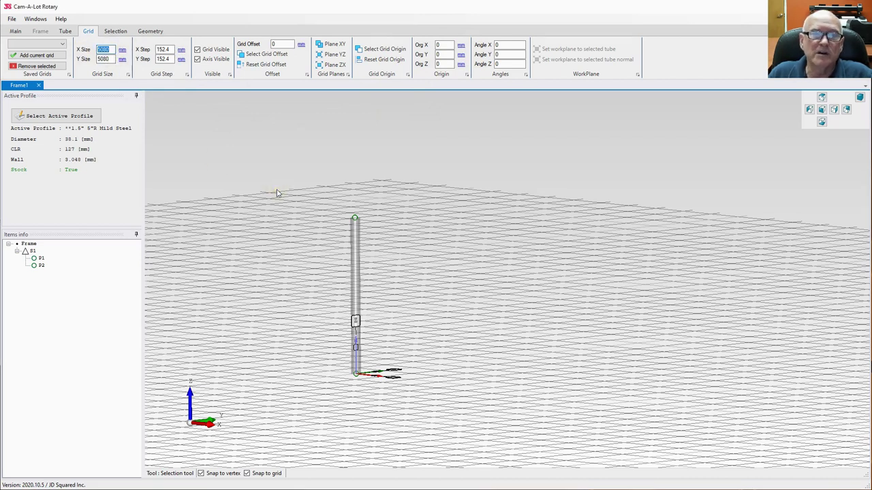
left_click(122, 49)
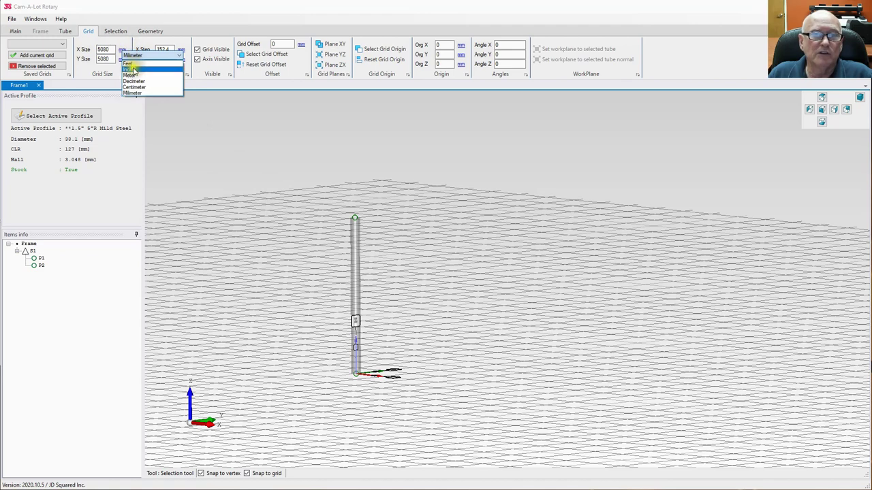
left_click(129, 68)
left_click(464, 280)
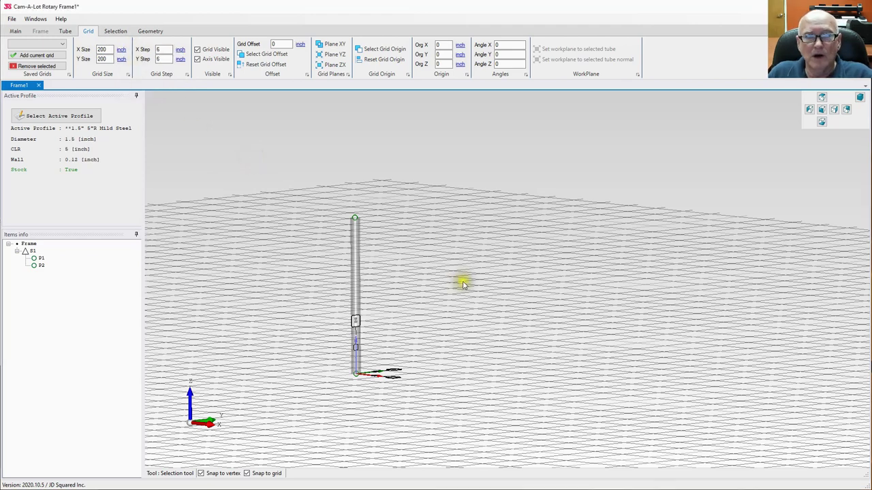
- Set the visible grid size to 100 inches in both X and Y
scroll(545, 334, "down", 6)
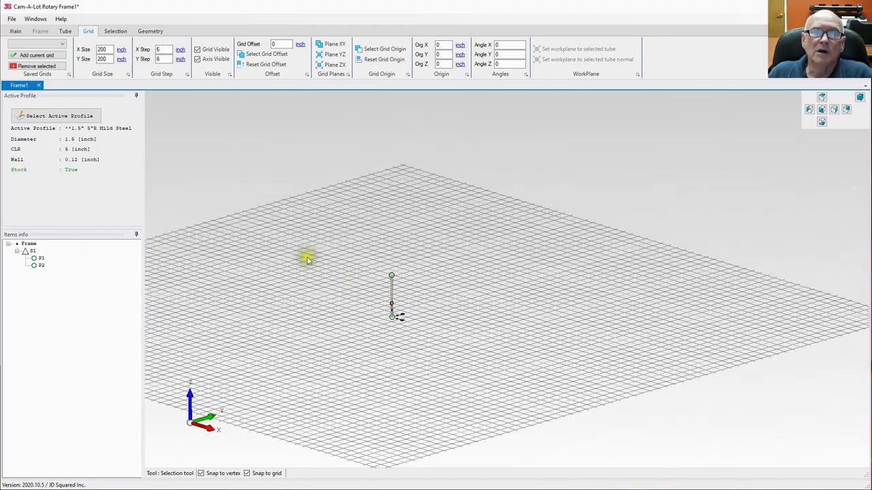
middle_click_drag(307, 261, 426, 254)
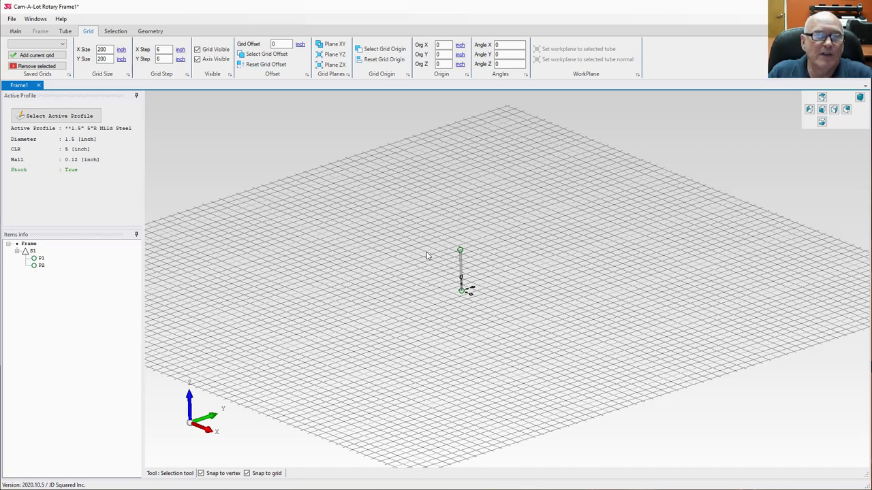
left_click(104, 49)
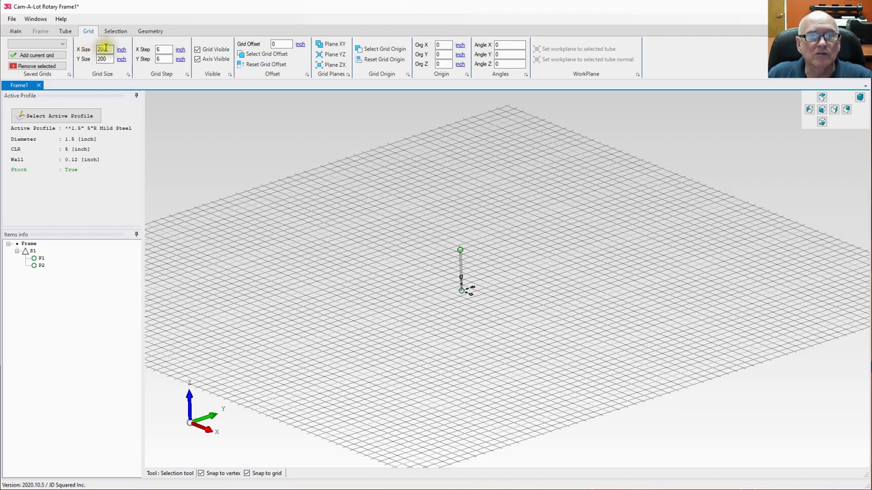
left_click_drag(105, 49, 78, 50)
type("100")
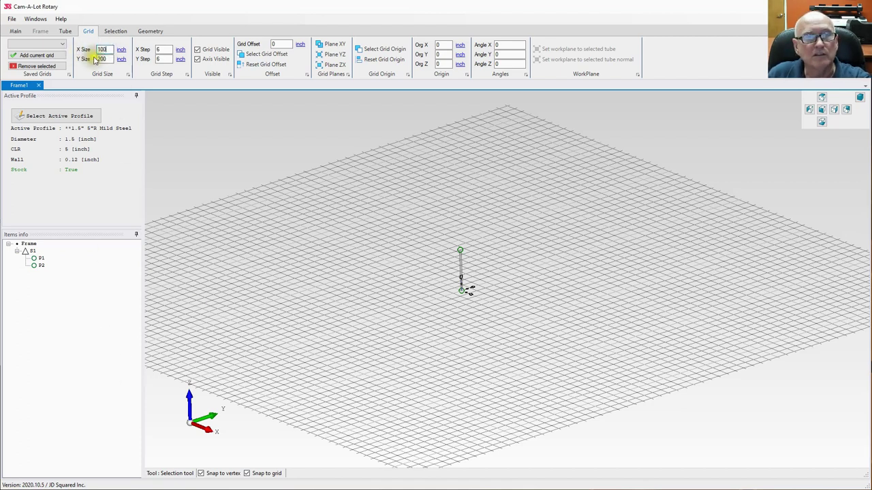
key("Tab")
type("100")
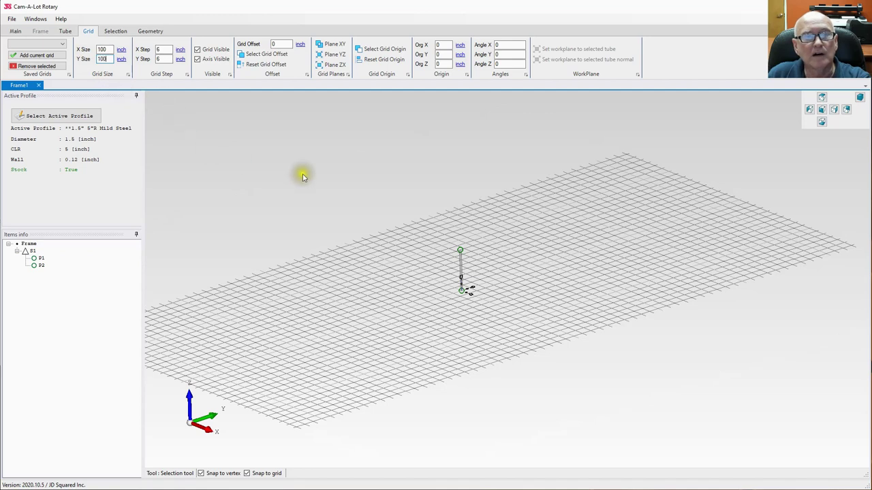
key("Return")
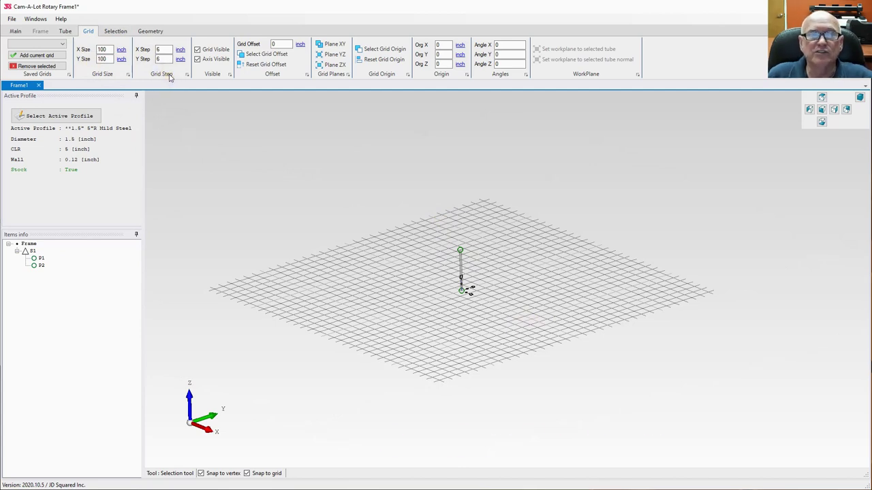
- Set the grid's X step to 2 inches
middle_click_drag(352, 227, 357, 275)
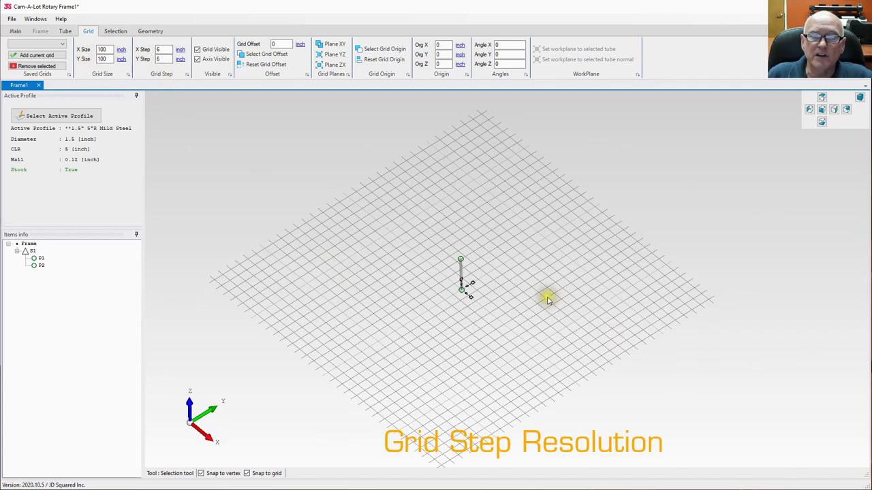
scroll(481, 280, "up", 10)
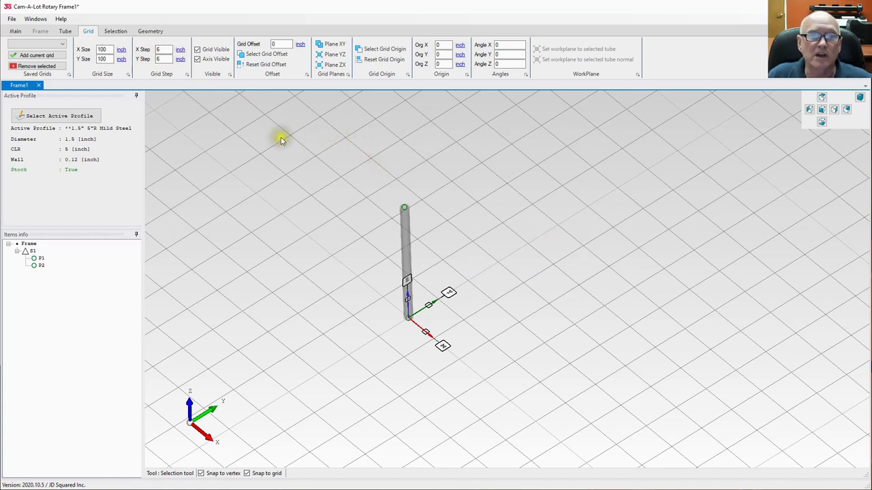
left_click(165, 49)
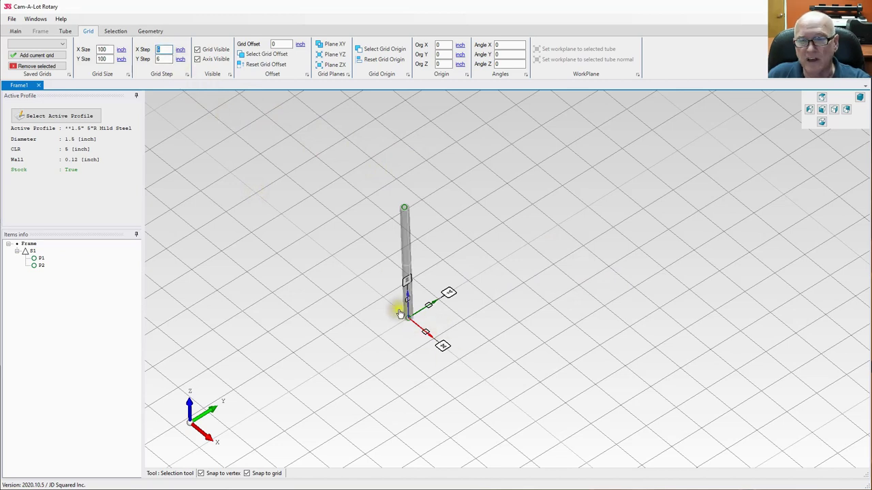
type("2")
key("Return")
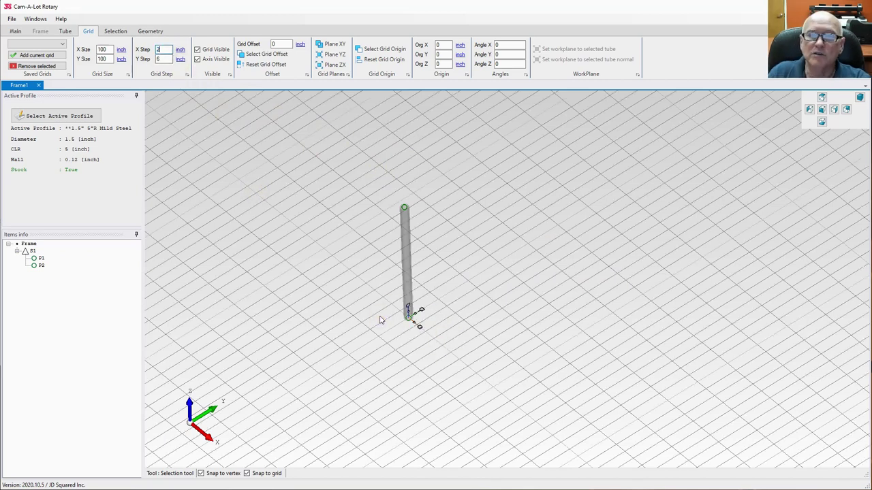
- Set the grid's Y step to 2 inches and check the grid spacing around the vertical tube
mouse_move(595, 379)
right_mouse_down()
mouse_move(579, 295)
mouse_move(652, 334)
mouse_move(666, 395)
mouse_move(603, 372)
right_mouse_up()
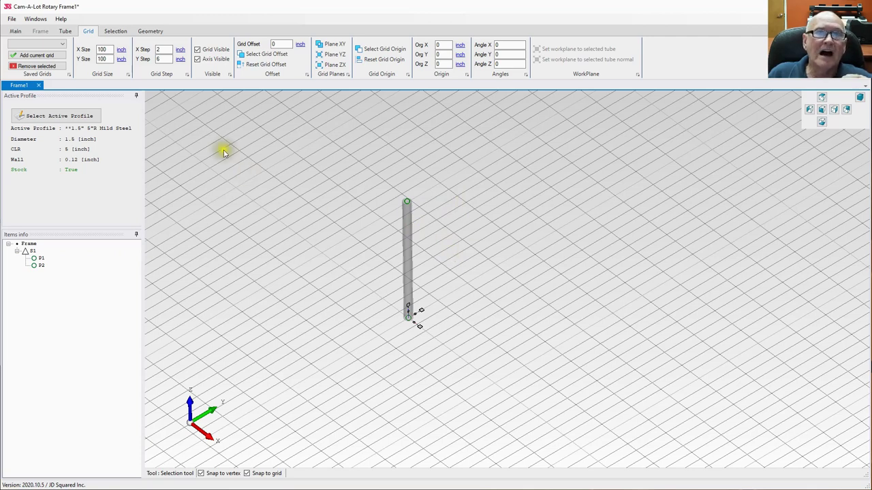
double_click(162, 59)
type("2")
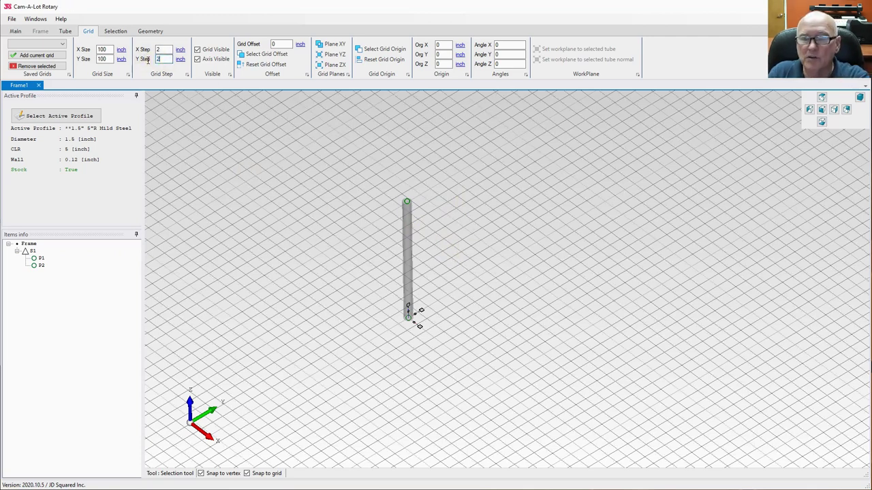
scroll(528, 320, "down", 5)
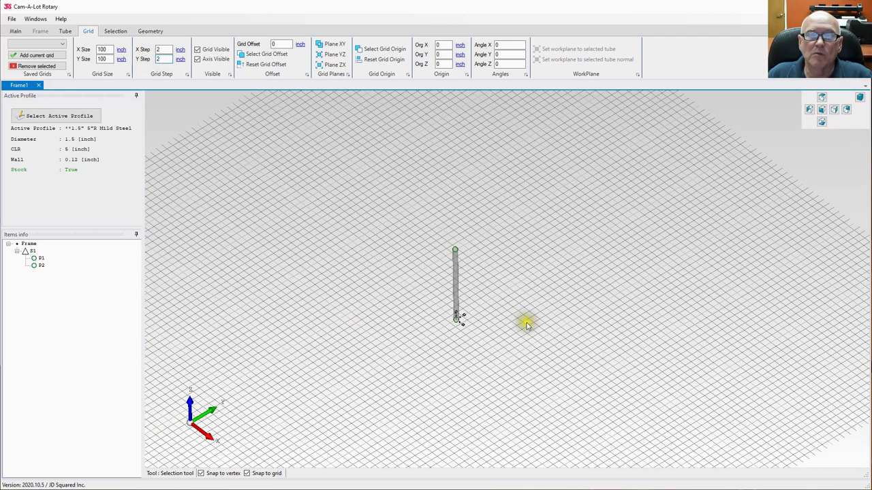
scroll(486, 304, "down", 4)
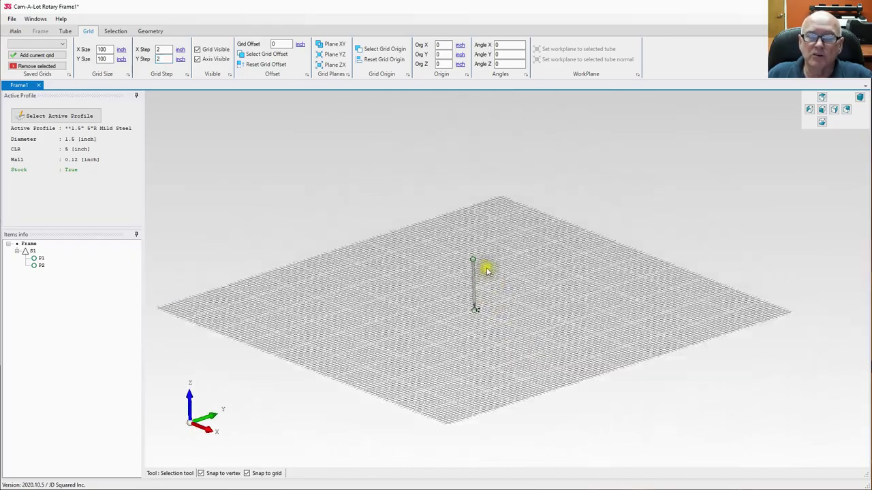
scroll(487, 274, "up", 7)
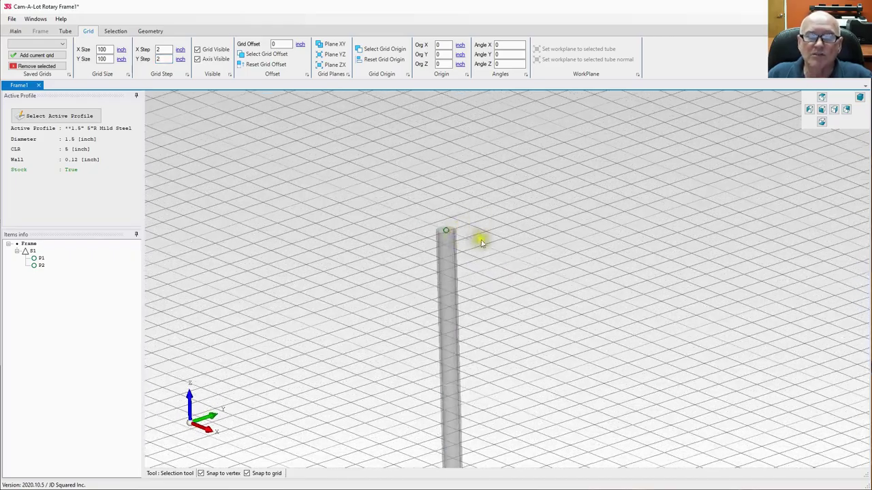
- Hide the grid around the vertical tube
scroll(476, 246, "up", 1)
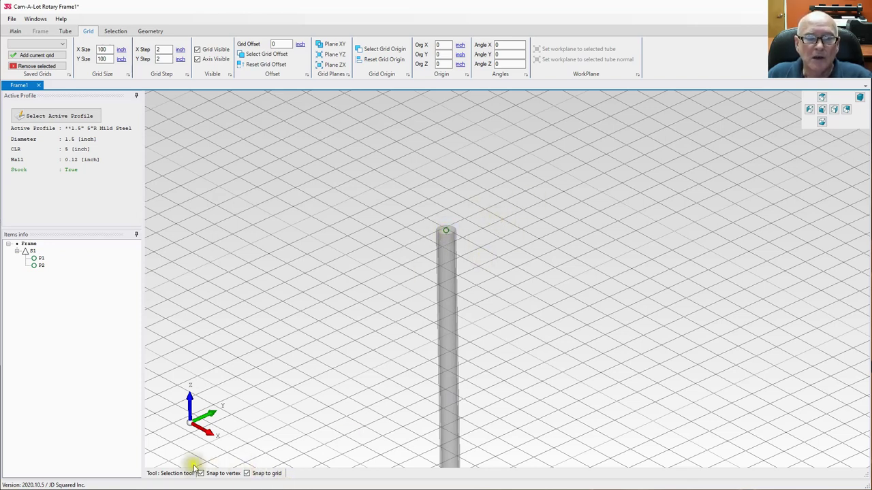
scroll(593, 290, "down", 2)
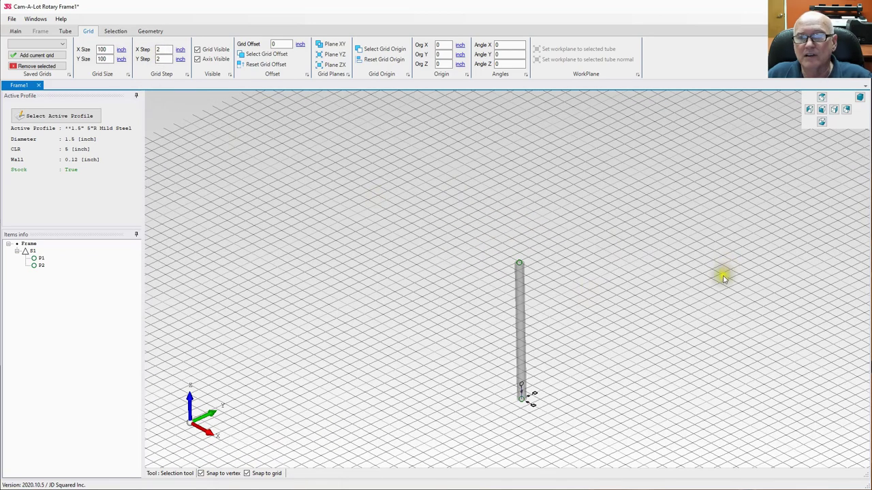
middle_click_drag(679, 270, 617, 255)
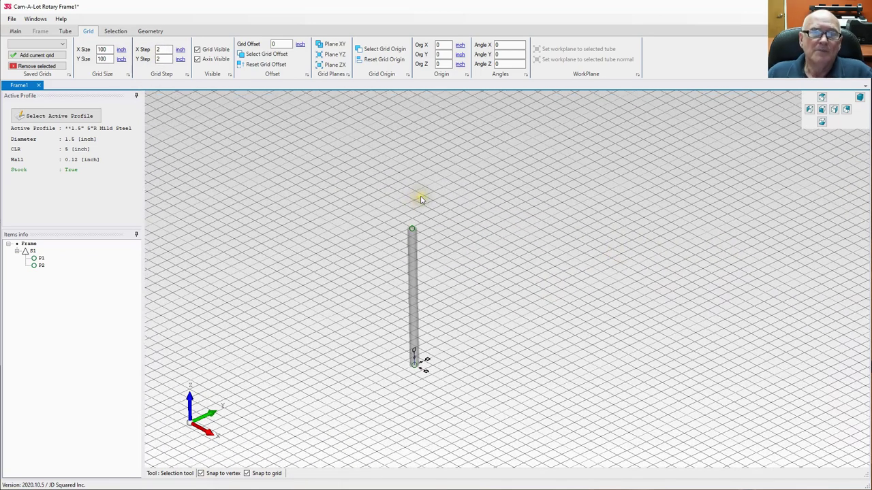
left_click(197, 50)
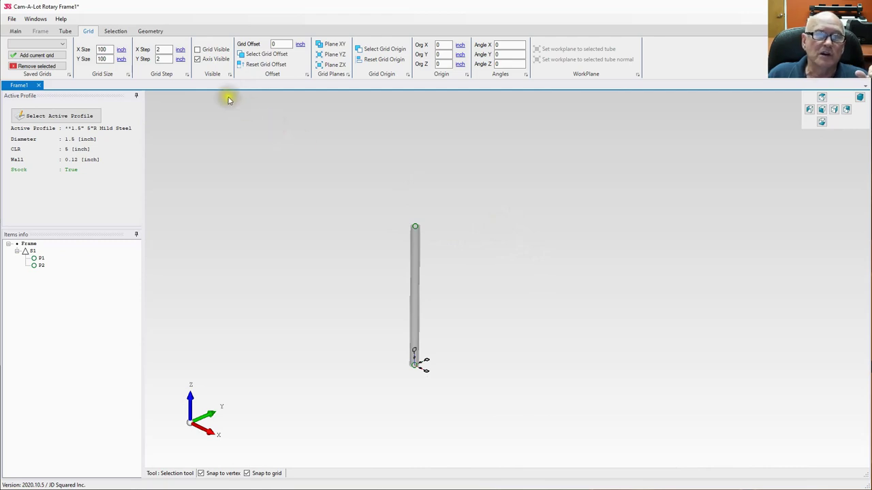
- Start a new tube and choose to drive its first point by a point selected in the view
left_click(65, 32)
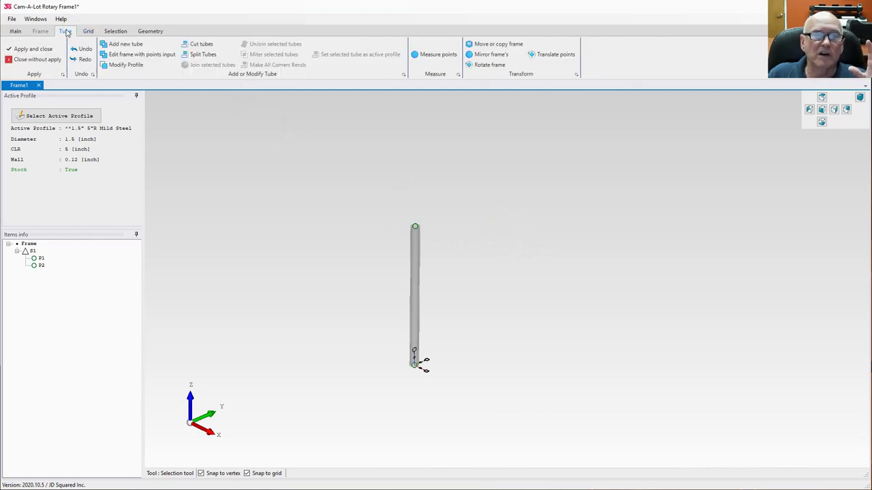
left_click(116, 43)
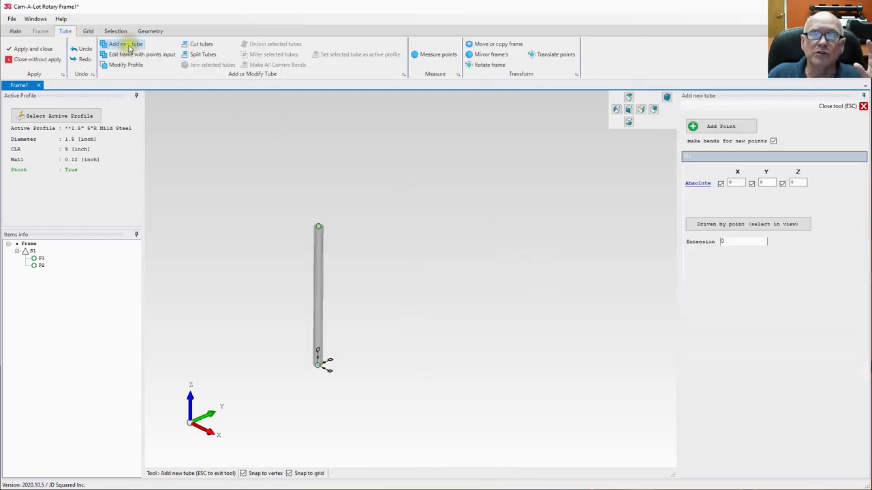
left_click(737, 227)
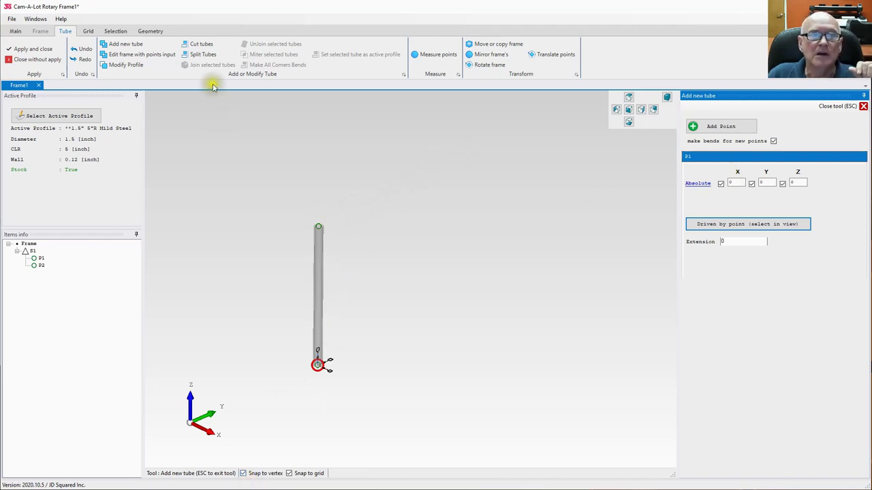
- Hide the grid axes at the base of the vertical tube
left_click(88, 30)
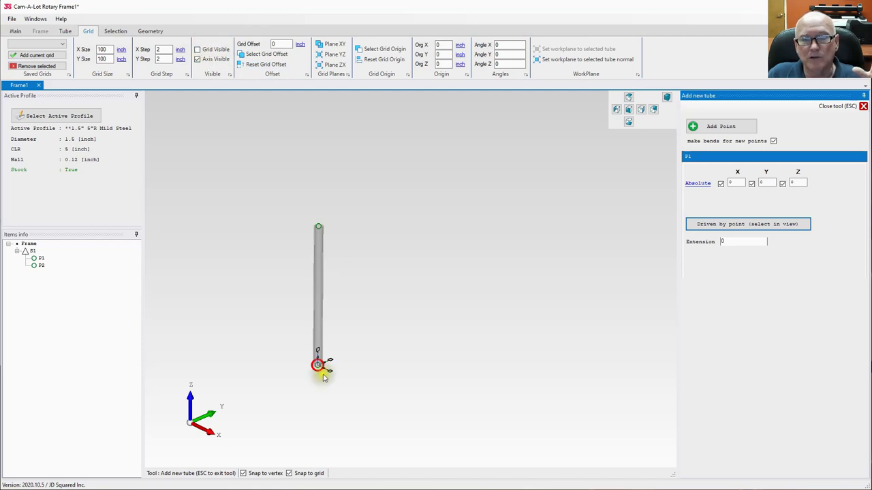
scroll(323, 378, "up", 5)
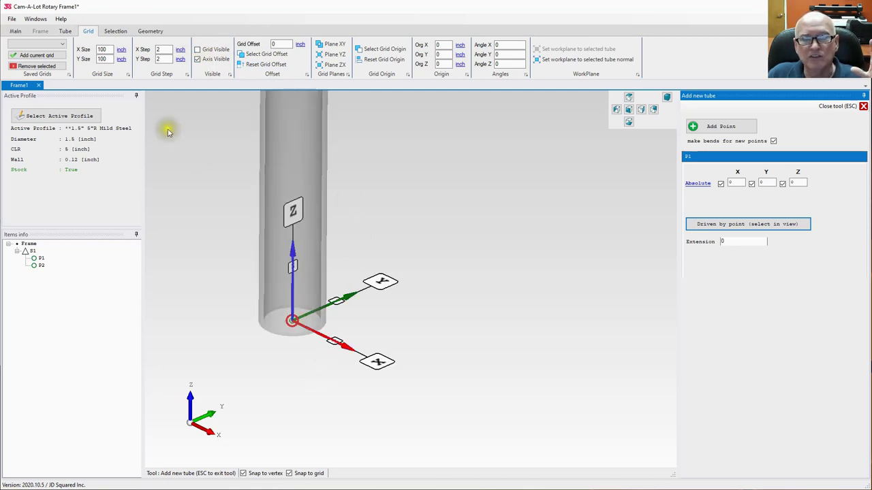
left_click(197, 60)
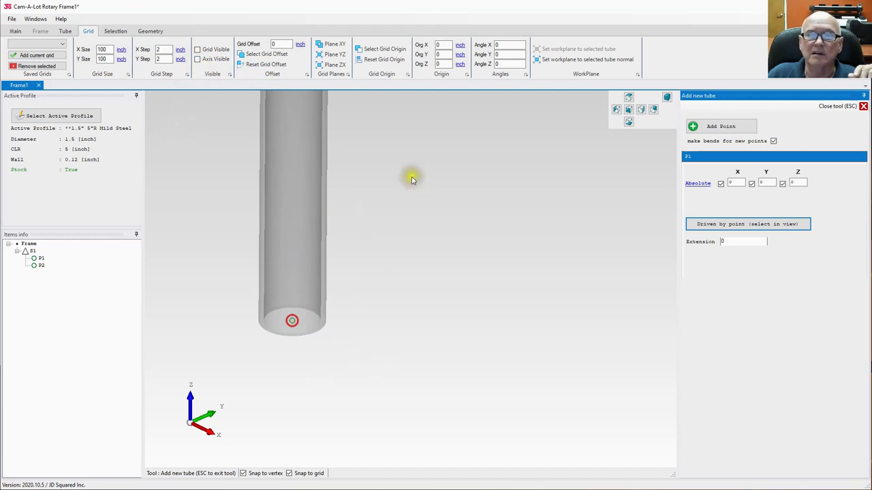
- Show both the axes and the grid again
scroll(412, 178, "down", 3)
scroll(408, 278, "down", 3)
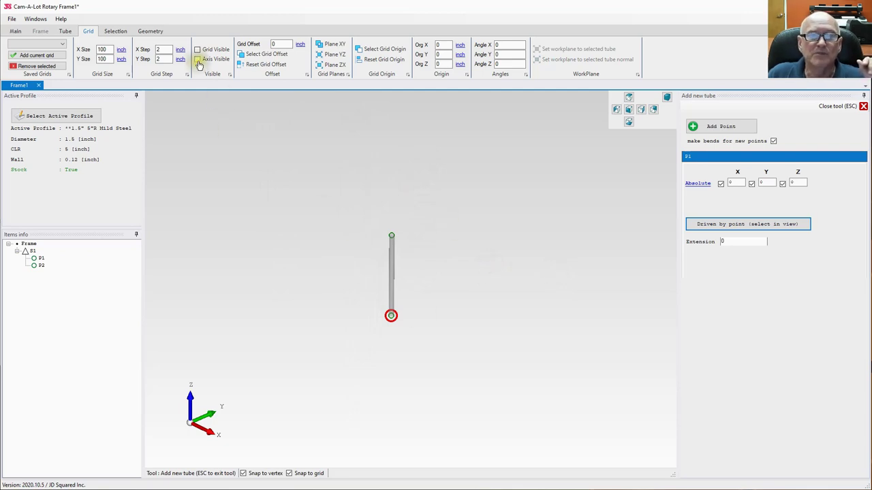
left_click(198, 60)
left_click(198, 49)
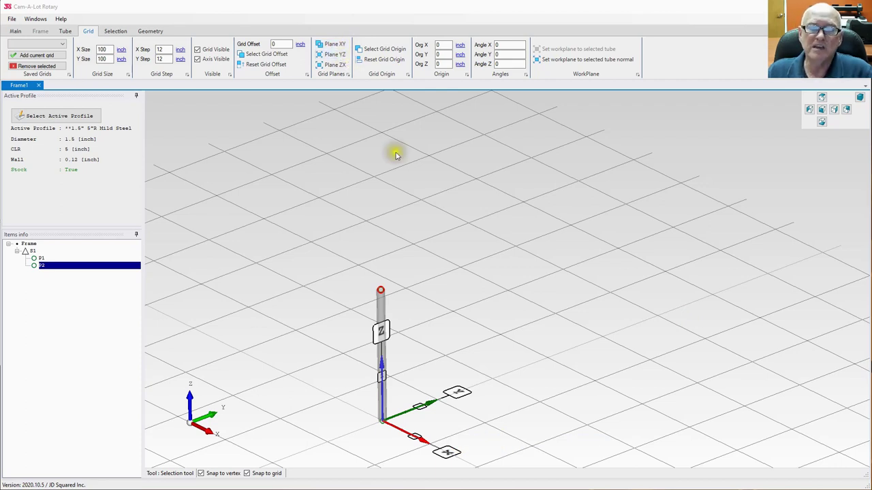
- Place the grid on the XY plane, and switch it to the YZ plane
left_click(325, 45)
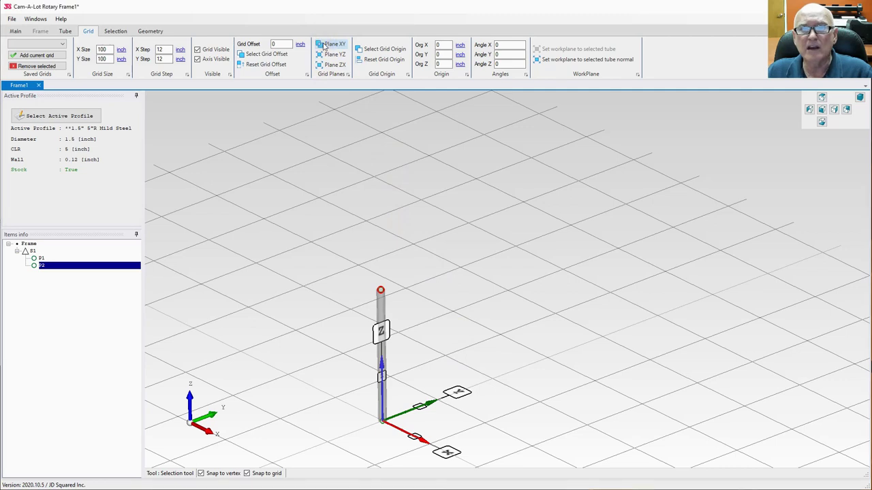
scroll(477, 429, "up", 1)
scroll(470, 382, "up", 2)
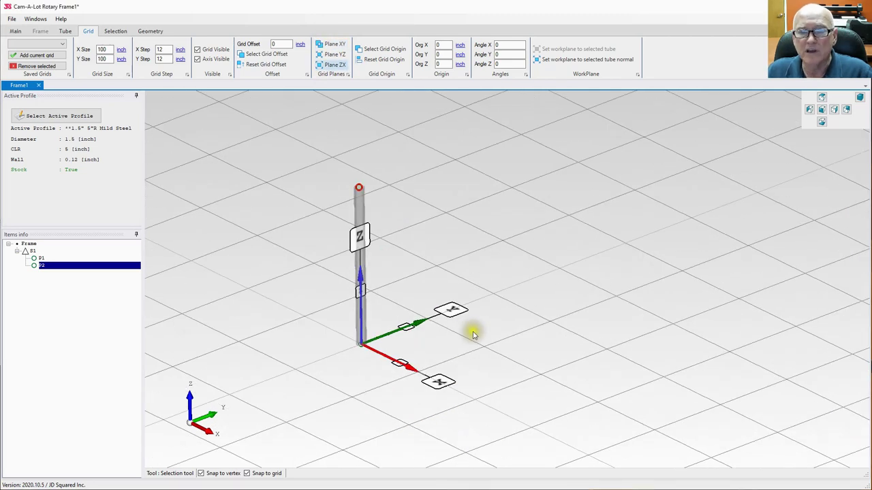
scroll(402, 239, "up", 2)
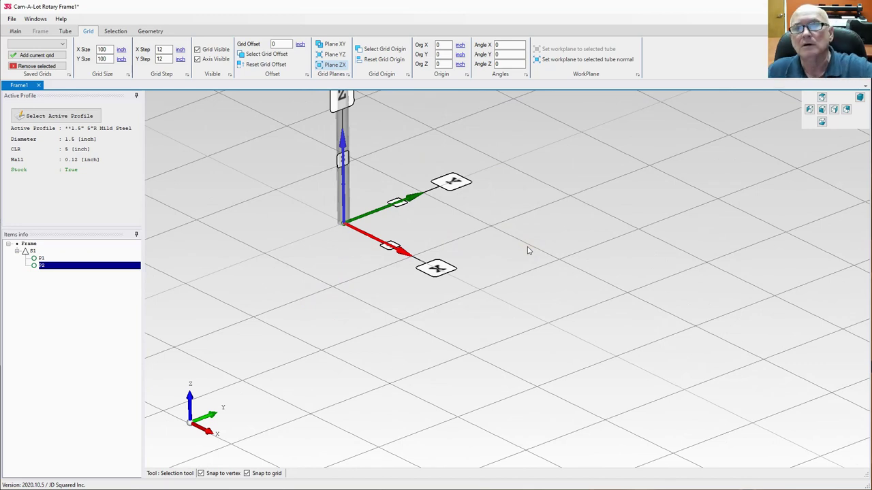
middle_click_drag(486, 220, 464, 252)
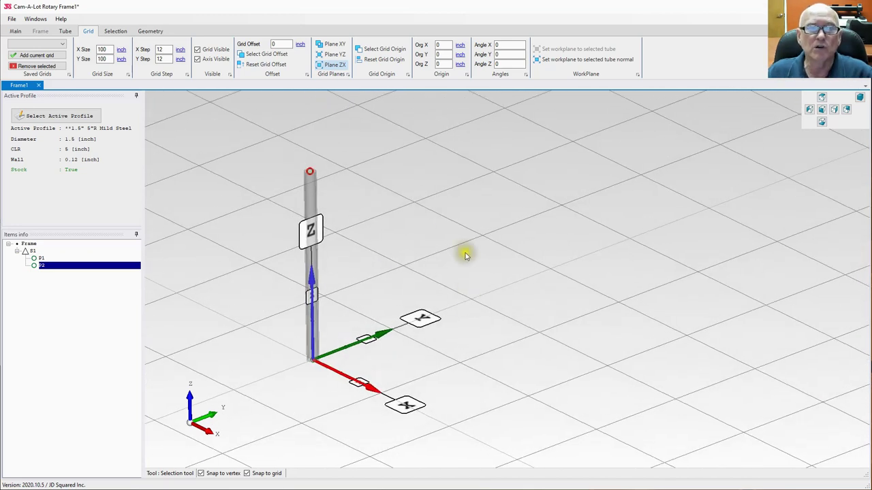
left_click(334, 55)
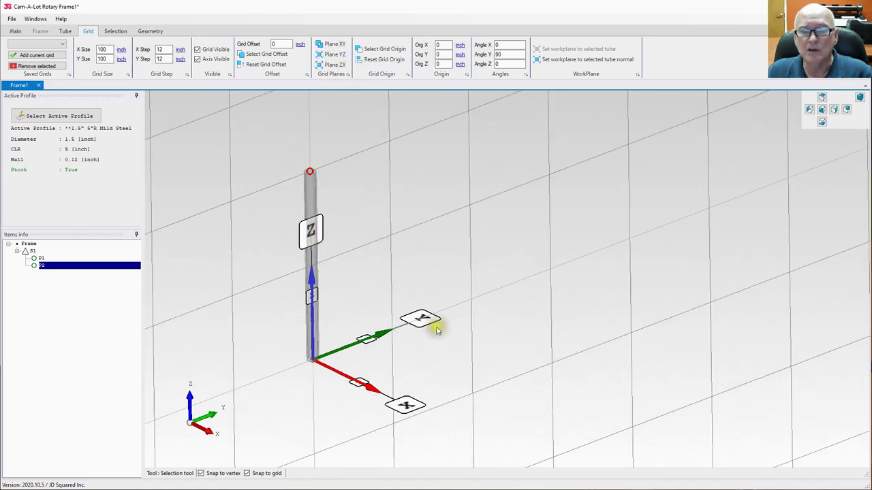
middle_click_drag(436, 327, 415, 317)
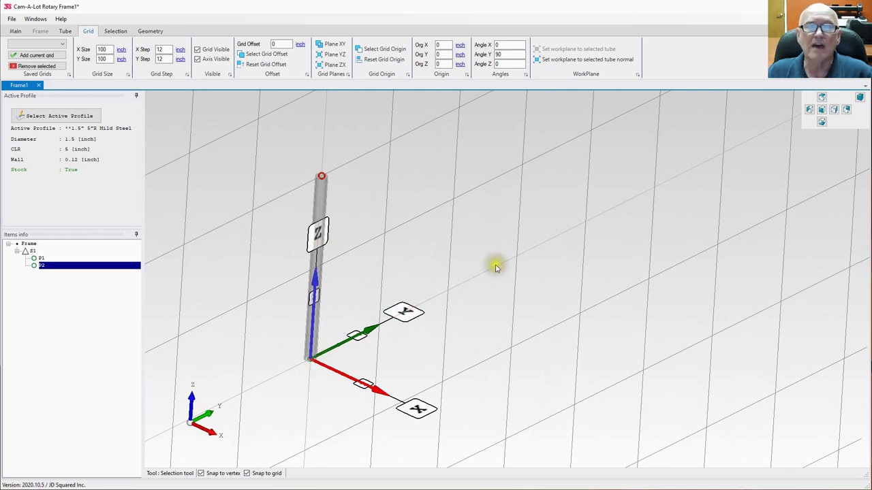
- Switch the grid to the ZX plane and inspect it from the front and isometric views
left_click(343, 65)
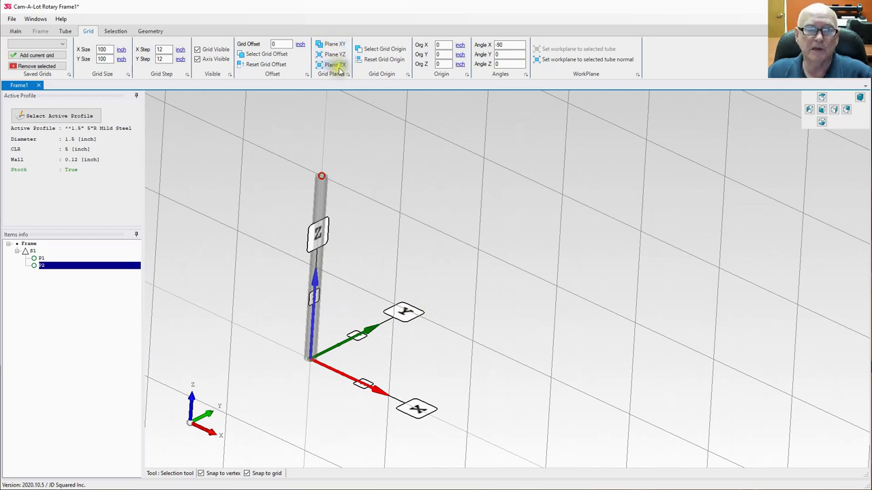
scroll(451, 298, "down", 4)
middle_click_drag(450, 307, 395, 254)
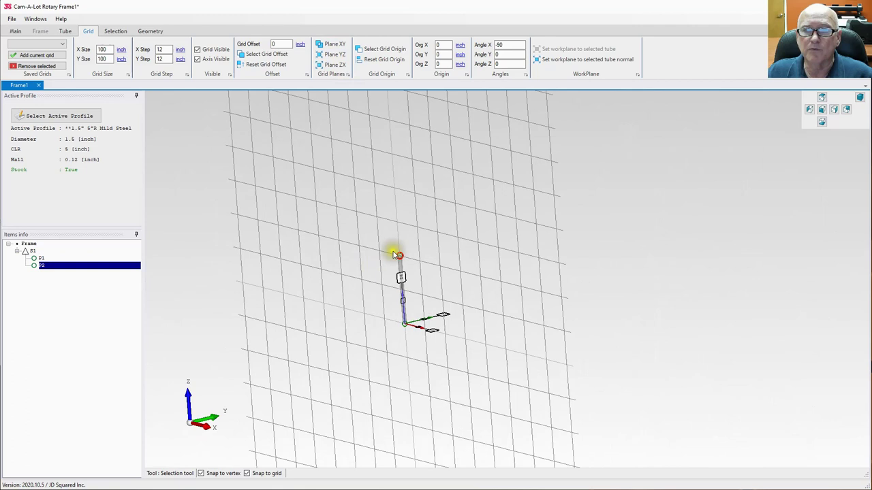
left_click(823, 110)
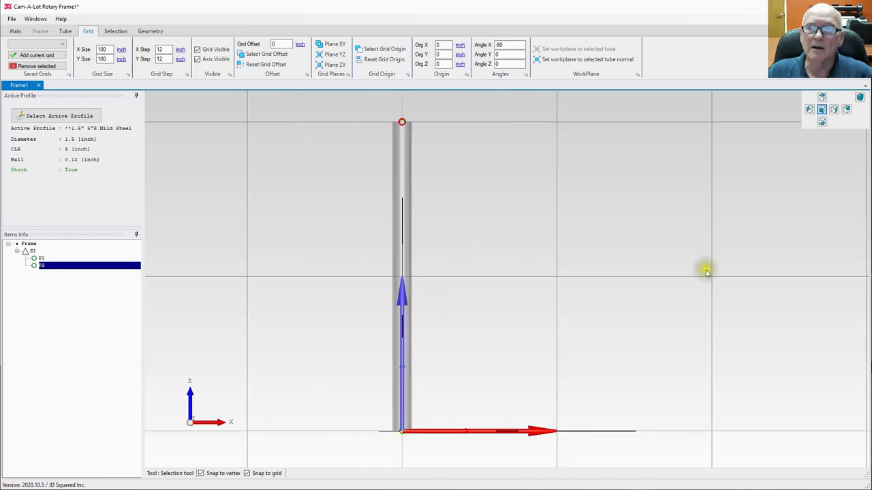
scroll(708, 267, "down", 5)
middle_click_drag(728, 257, 527, 293)
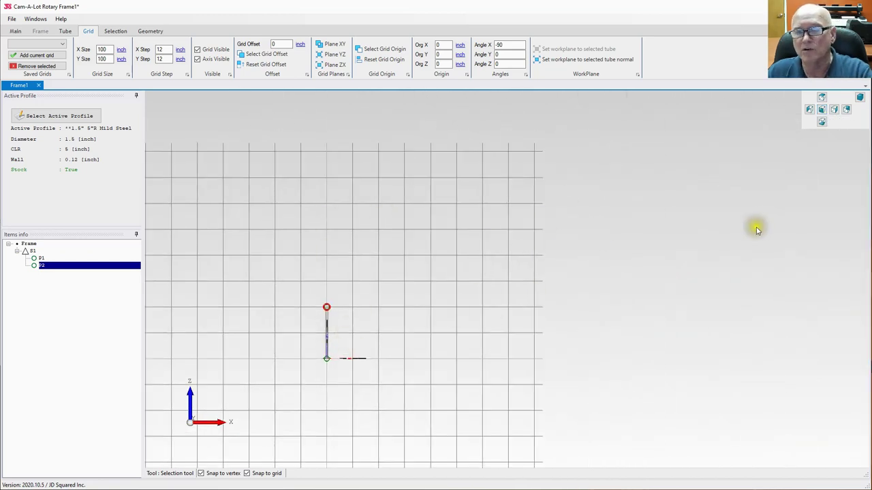
left_click(860, 98)
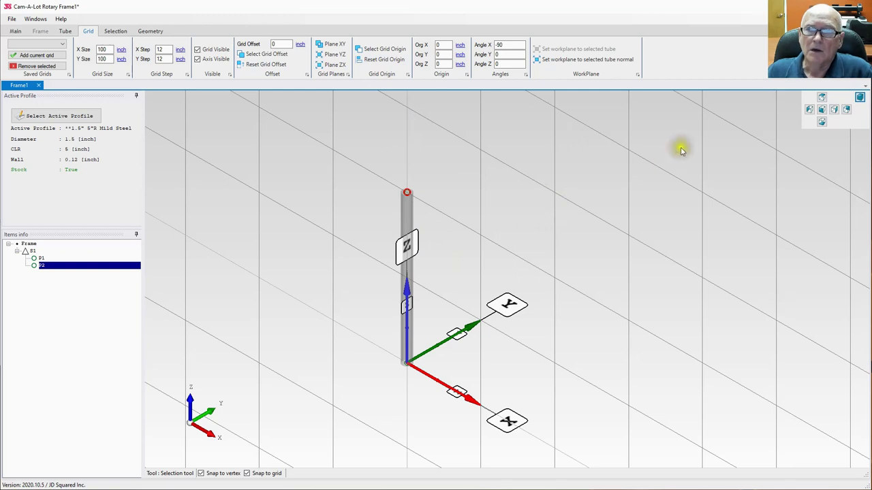
- Return the grid to the XY plane
left_click(335, 45)
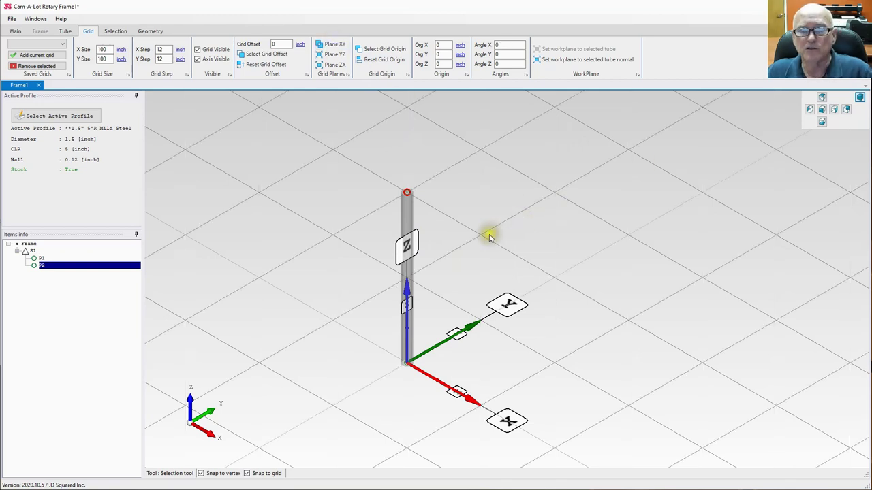
scroll(489, 236, "down", 4)
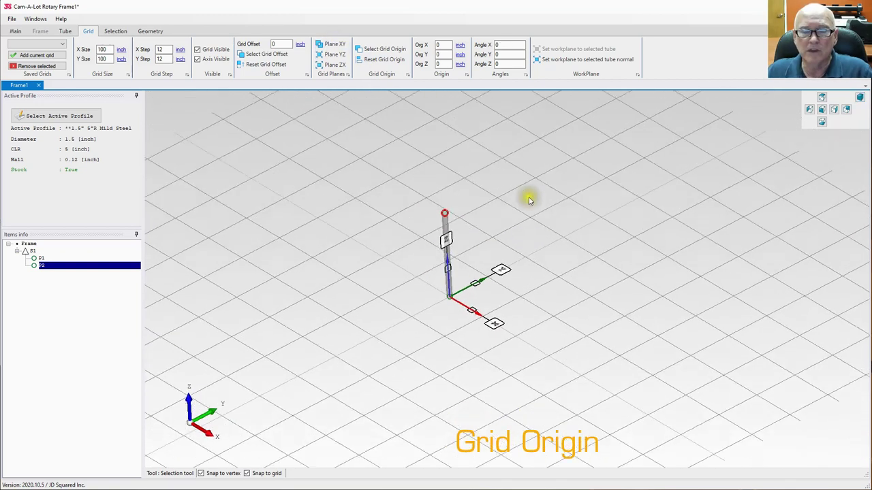
middle_click_drag(528, 199, 552, 200)
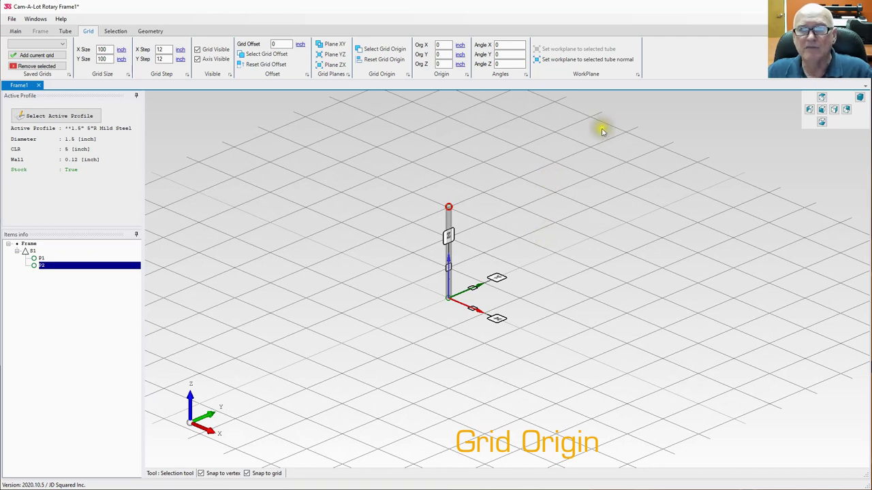
middle_click_drag(602, 131, 594, 152)
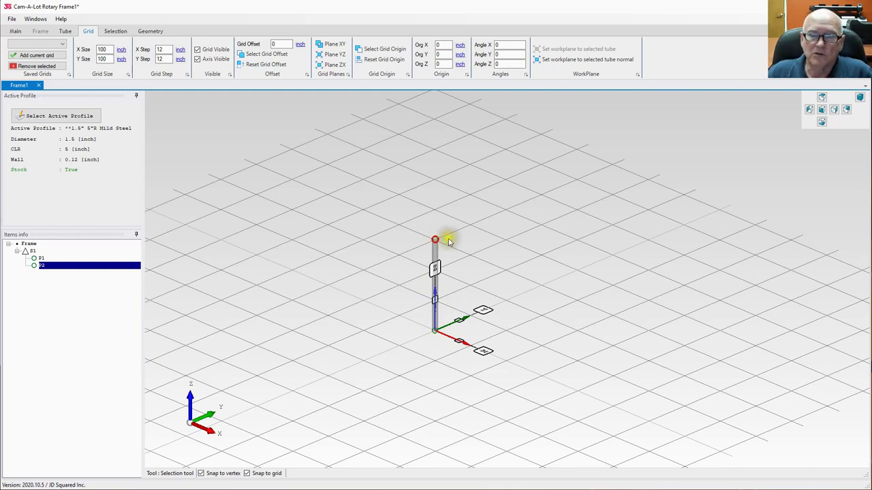
middle_click_drag(454, 247, 457, 252)
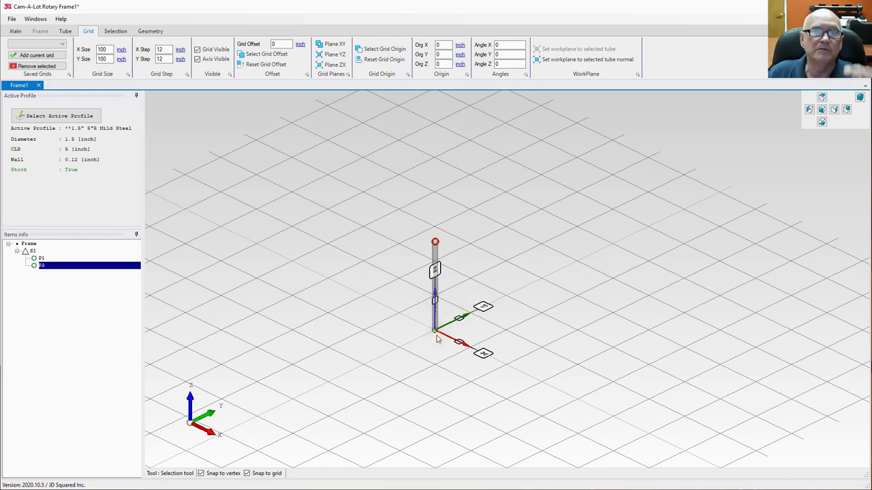
- Set the grid origin to the top end point of the vertical tube
left_click(374, 49)
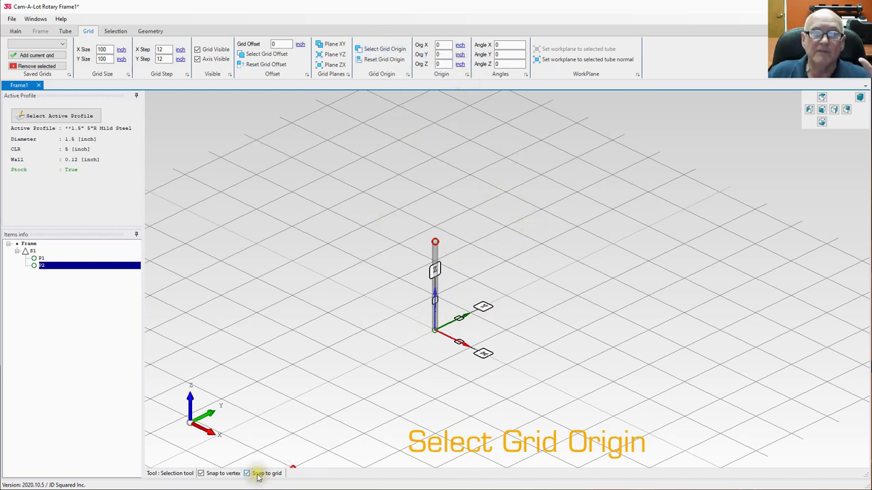
left_click(435, 243)
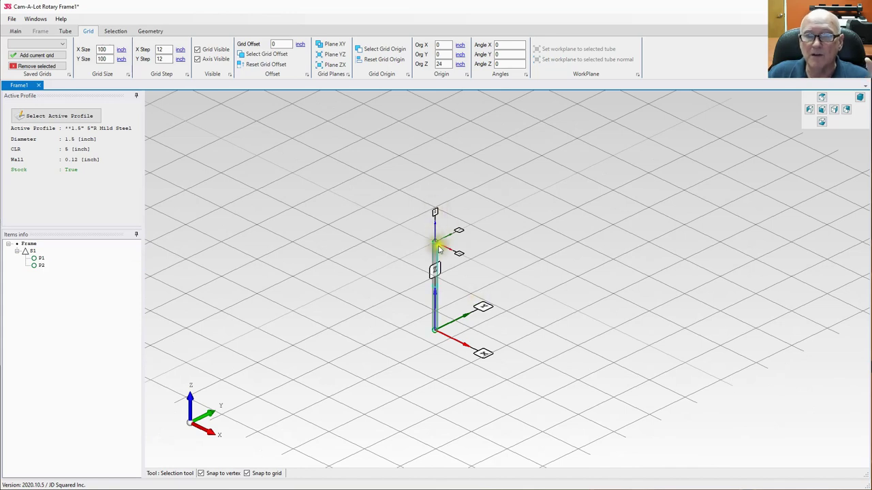
middle_click_drag(382, 282, 426, 222)
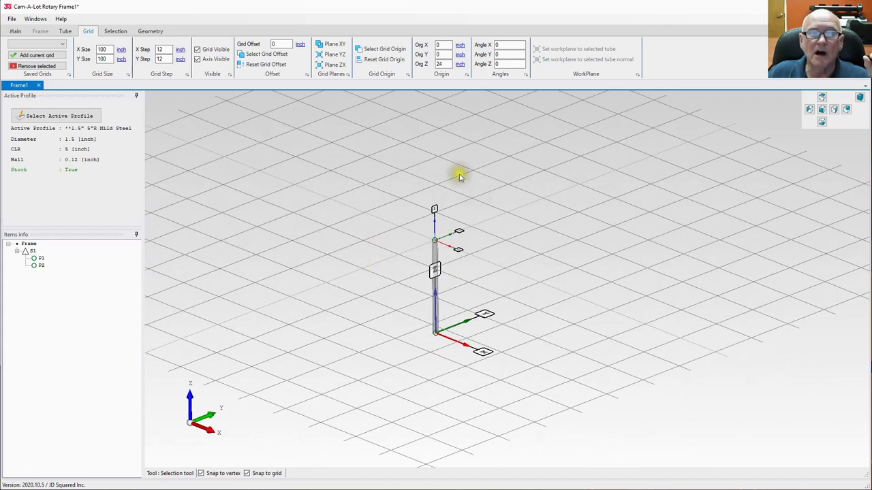
- Set the grid origin's Z value to 36 inches
double_click(439, 64)
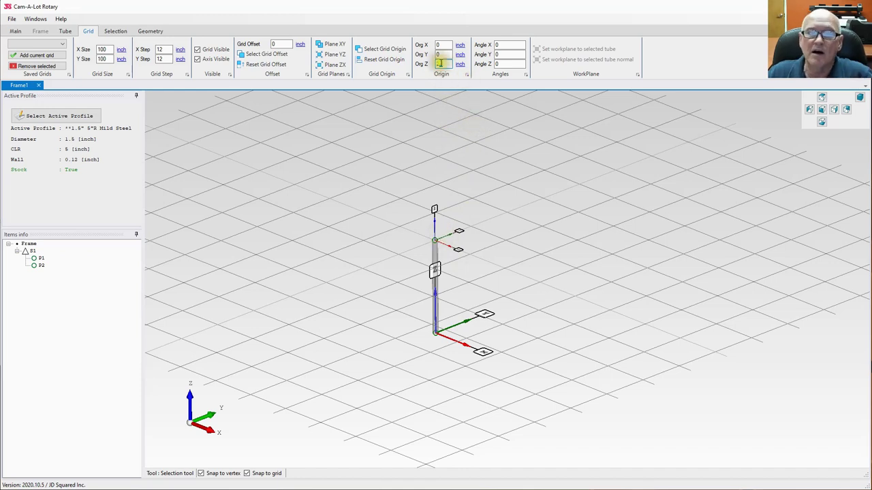
left_click(436, 241)
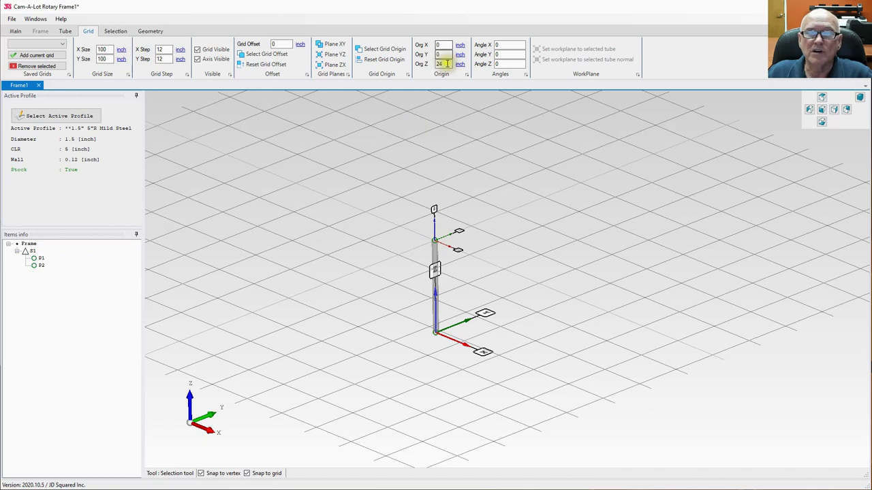
double_click(439, 63)
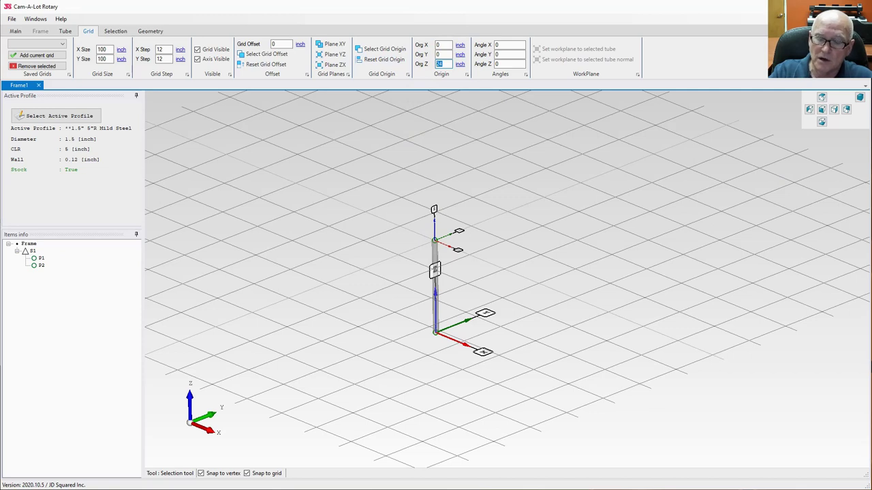
key("Return")
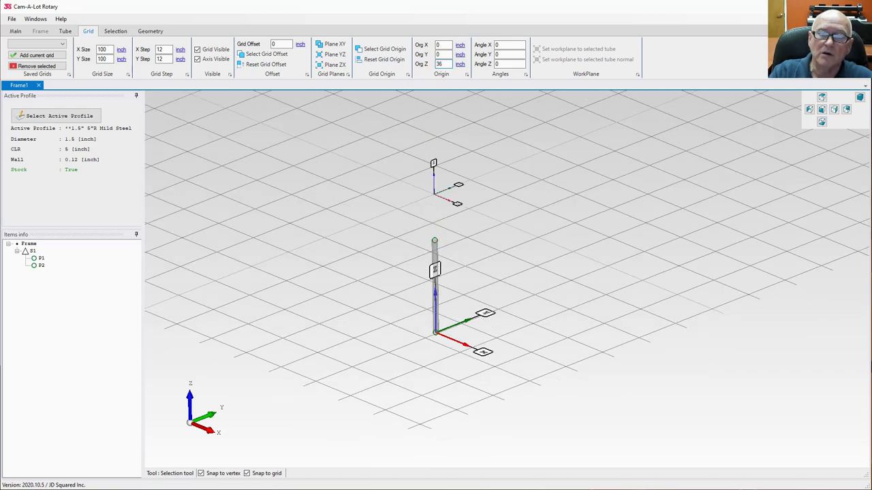
- Reset the grid origin to the frame's origin
mouse_move(452, 291)
middle_mouse_down()
mouse_move(477, 238)
mouse_move(453, 306)
middle_mouse_up()
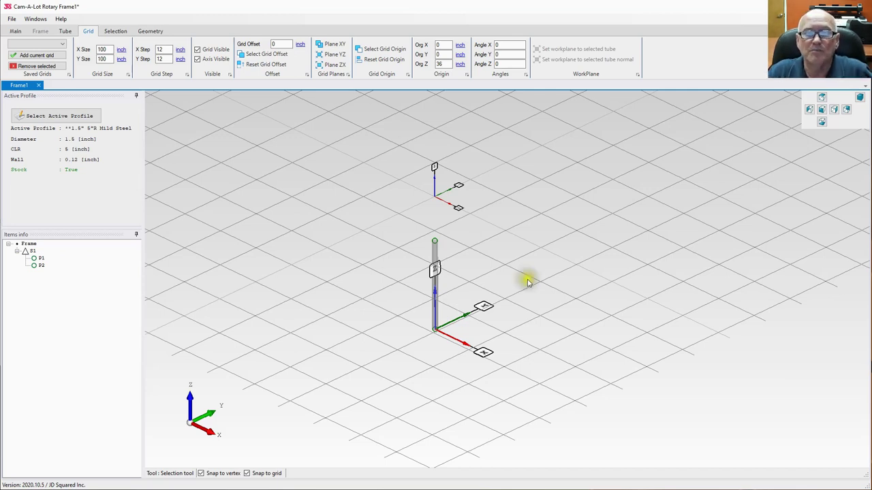
left_click(392, 60)
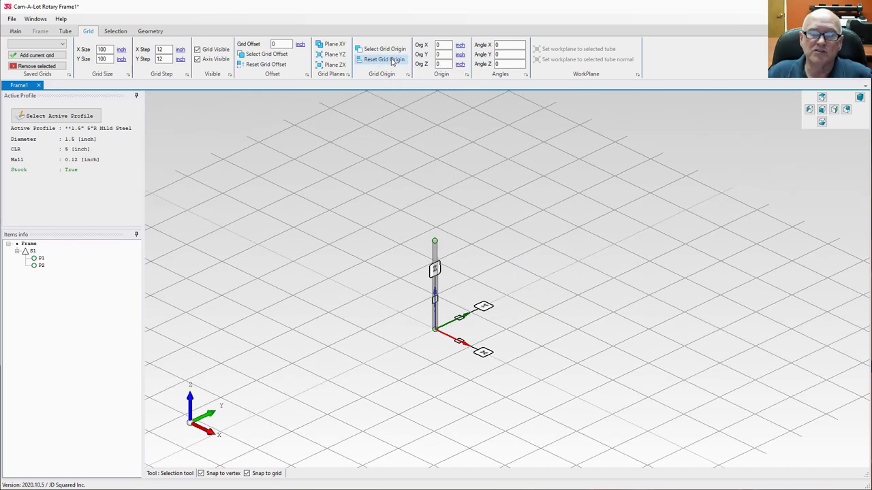
middle_click_drag(545, 303, 520, 288)
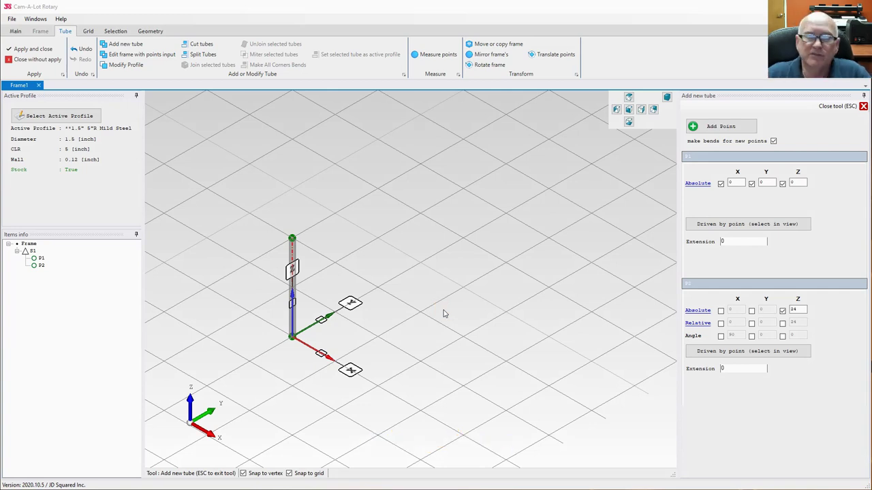
- Reset the grid offset and the grid origin to bring the grid back to the tube's base
right_click_drag(443, 314, 420, 233)
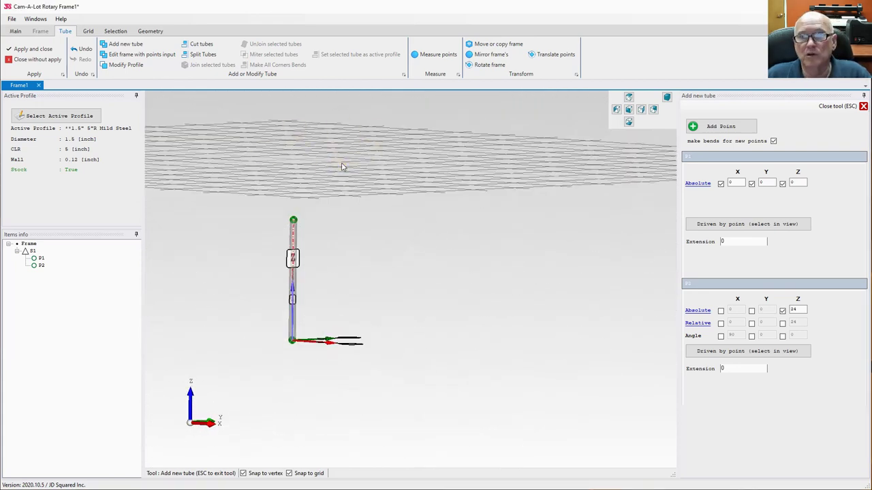
left_click(88, 31)
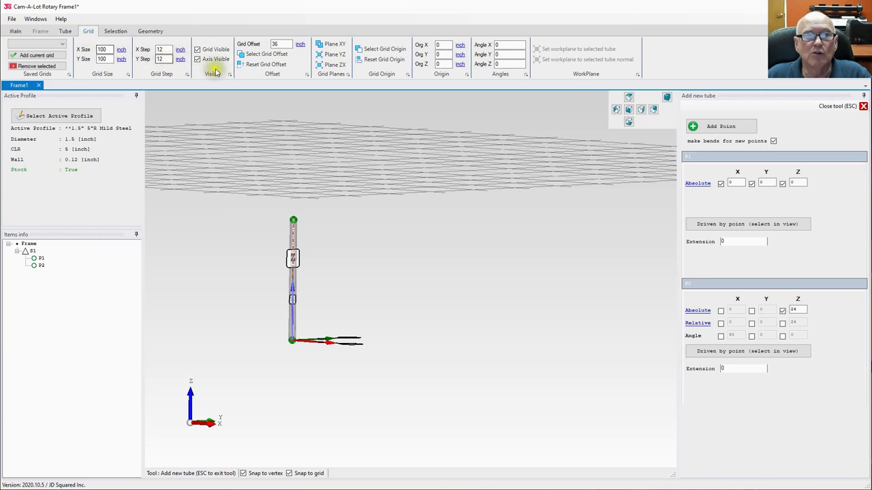
left_click(254, 64)
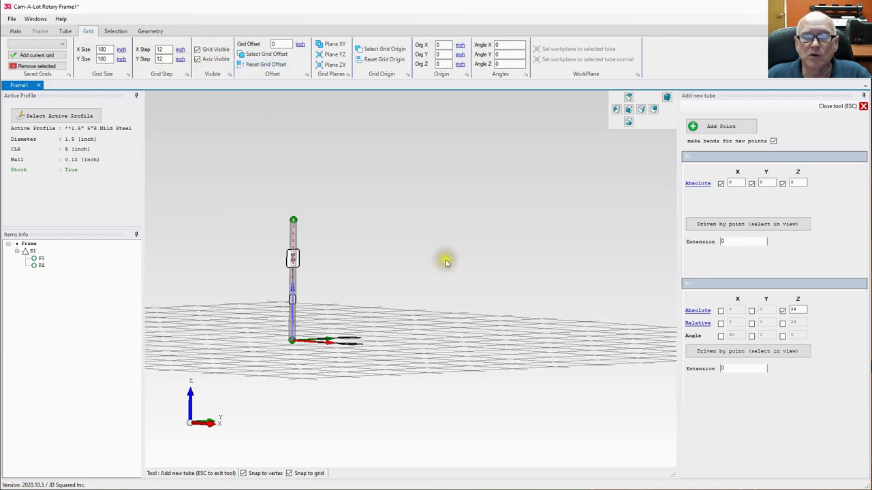
left_click(383, 59)
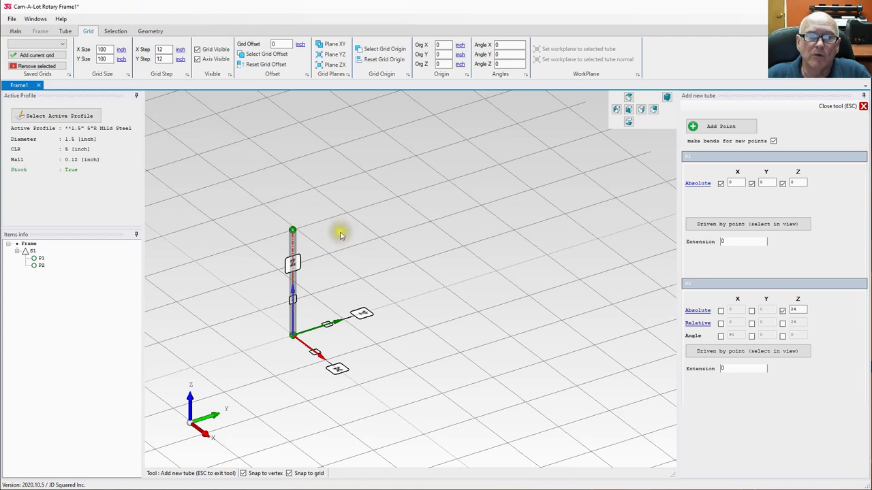
- Set the absolute Z value of the vertical tube's top point P2 to 36 inches
mouse_move(339, 232)
middle_mouse_down()
mouse_move(341, 210)
mouse_move(345, 225)
middle_mouse_up()
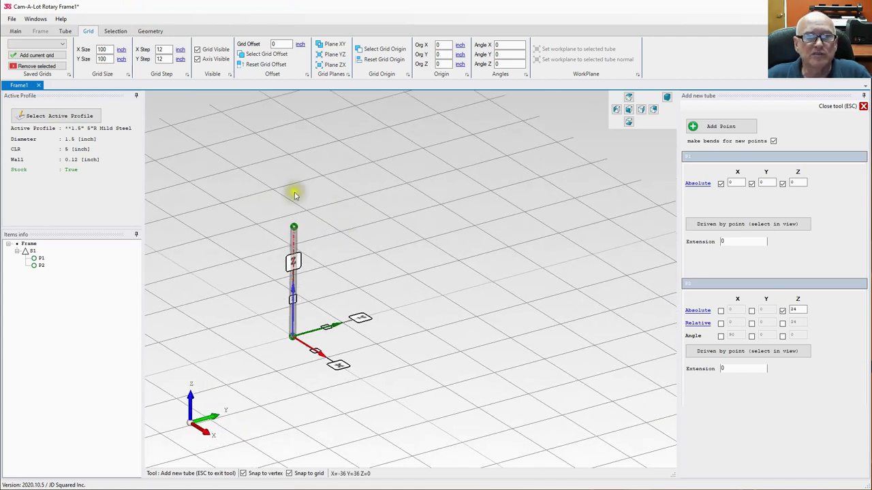
left_click(65, 31)
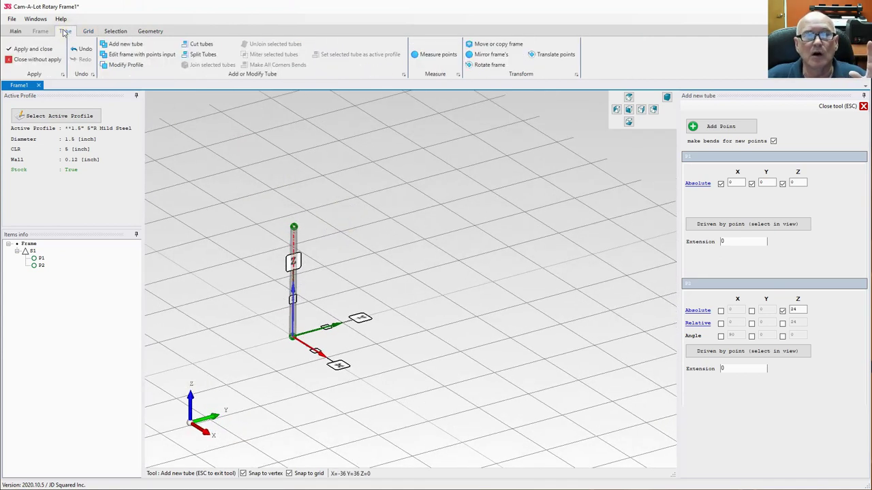
left_click(798, 310)
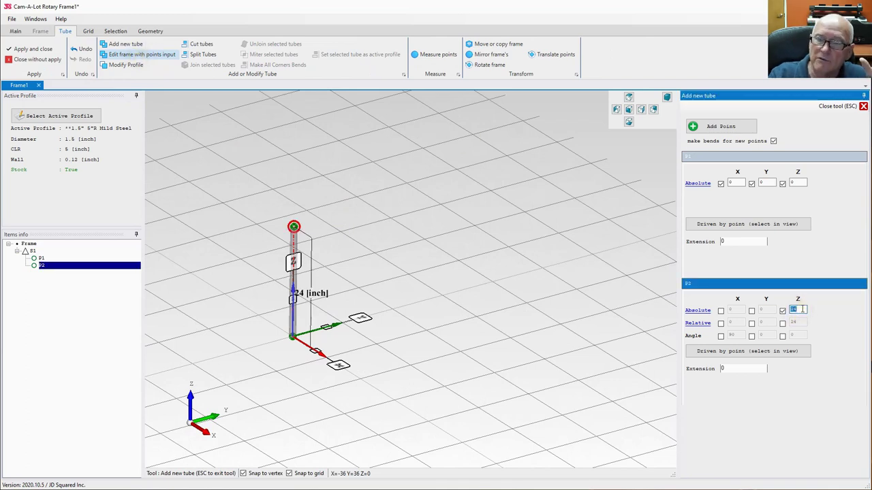
type("36")
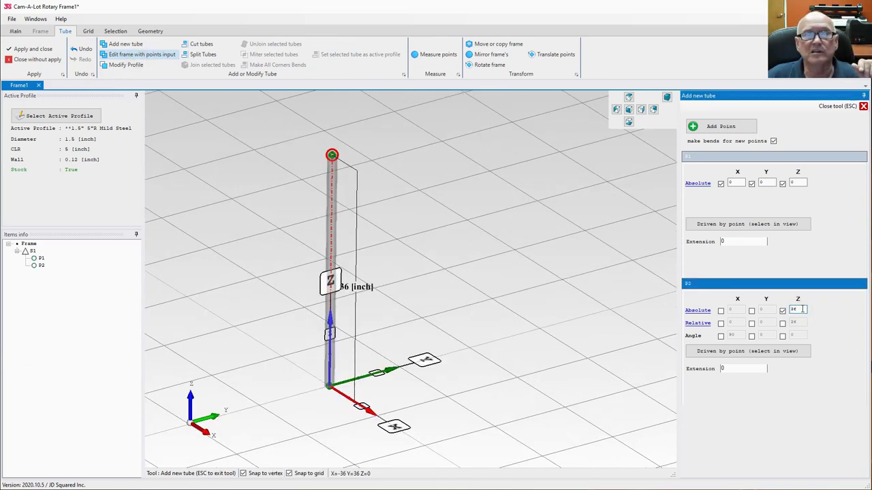
- Try a grid offset of 36 inches, and reset the offset
scroll(389, 277, "up", 1)
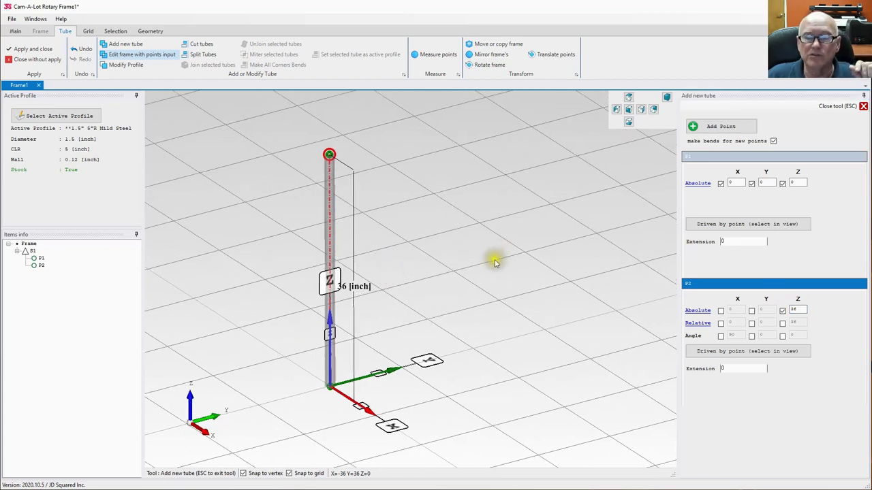
scroll(489, 258, "down", 2)
middle_click_drag(564, 234, 492, 251)
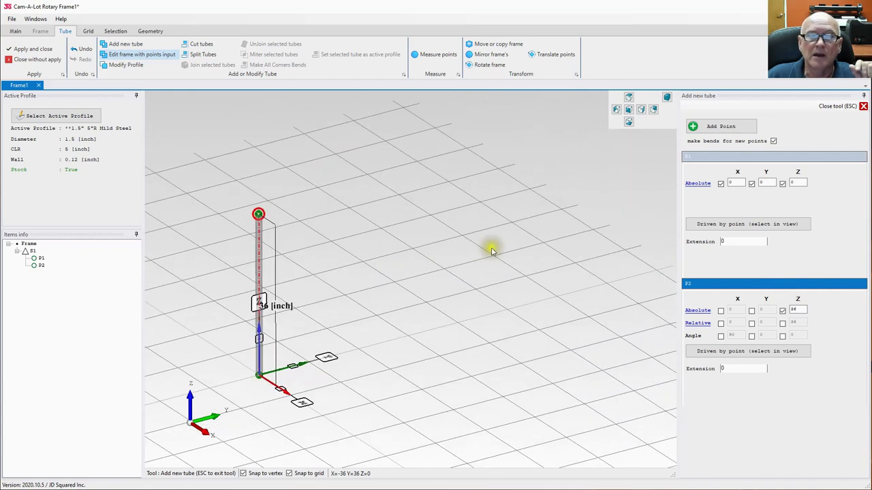
left_click(88, 31)
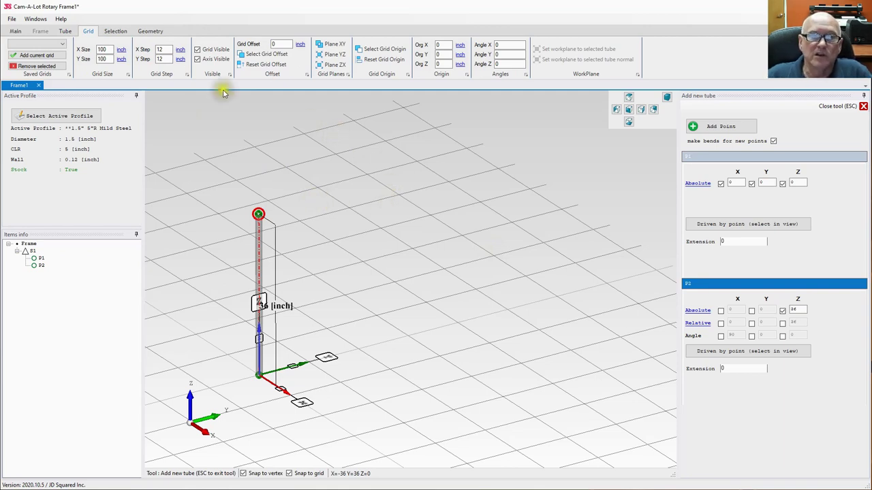
left_click(279, 44)
type("3")
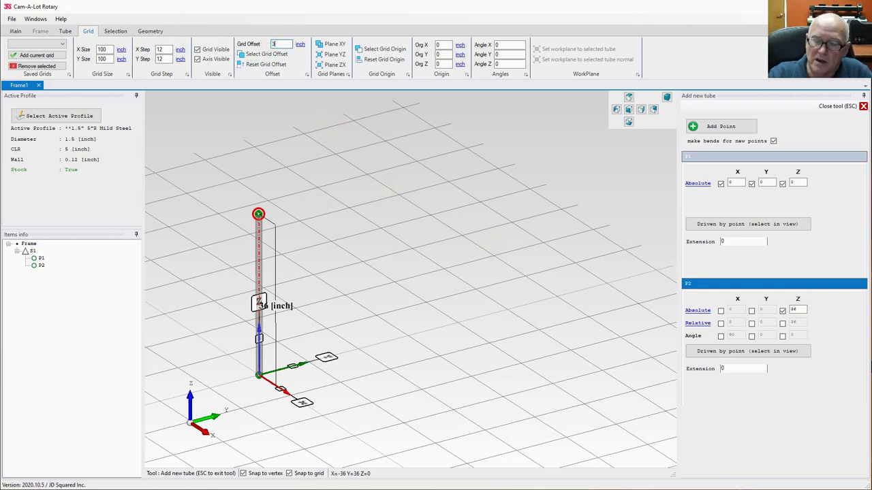
type("6")
key("Return")
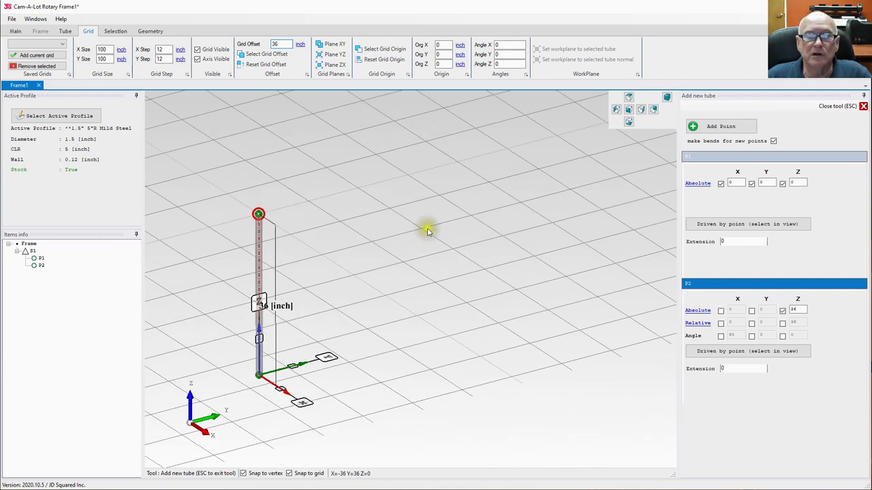
left_click(246, 64)
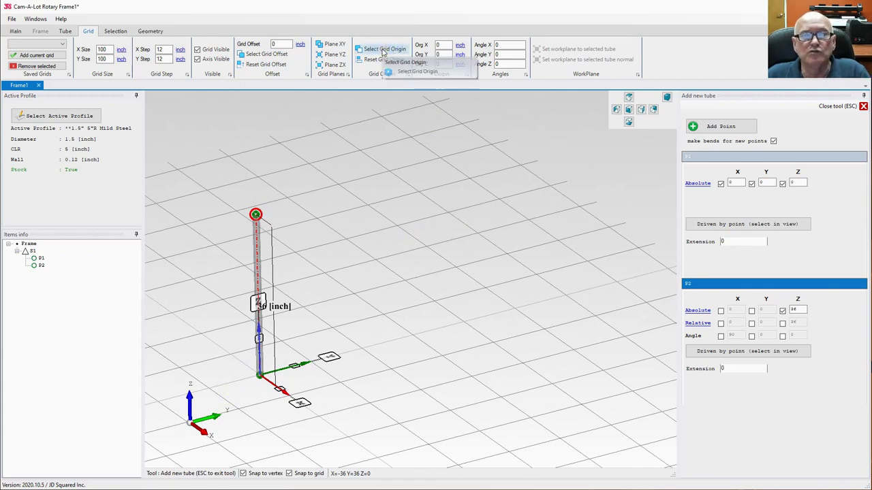
- Try placing the grid origin on the vertical tube's top end point, and reset the origin
left_click(384, 51)
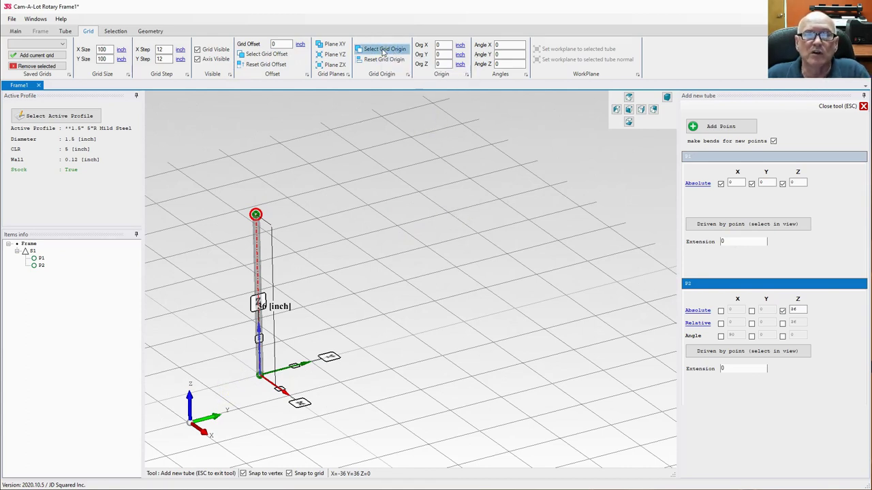
left_click(256, 217)
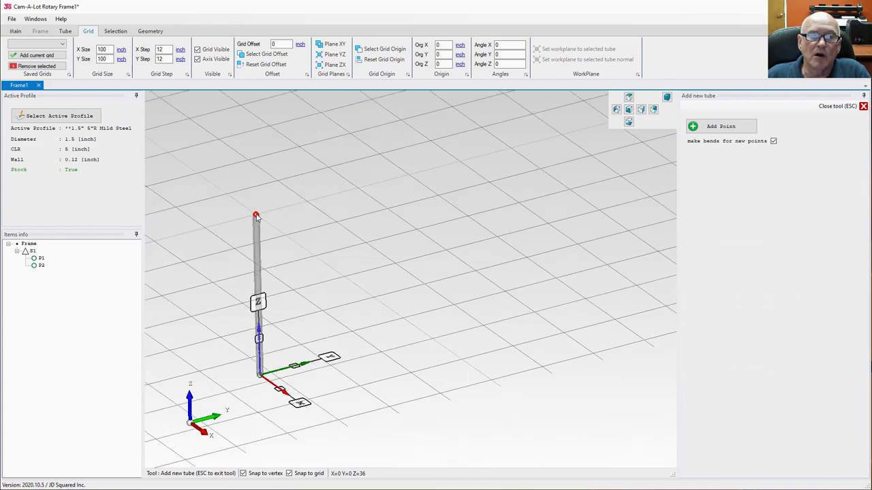
mouse_move(424, 306)
middle_mouse_down()
mouse_move(422, 247)
mouse_move(424, 309)
middle_mouse_up()
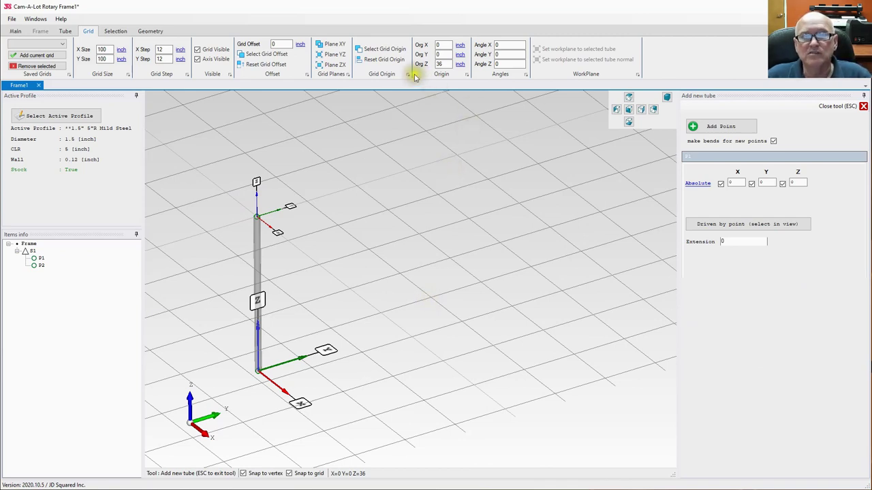
left_click(385, 59)
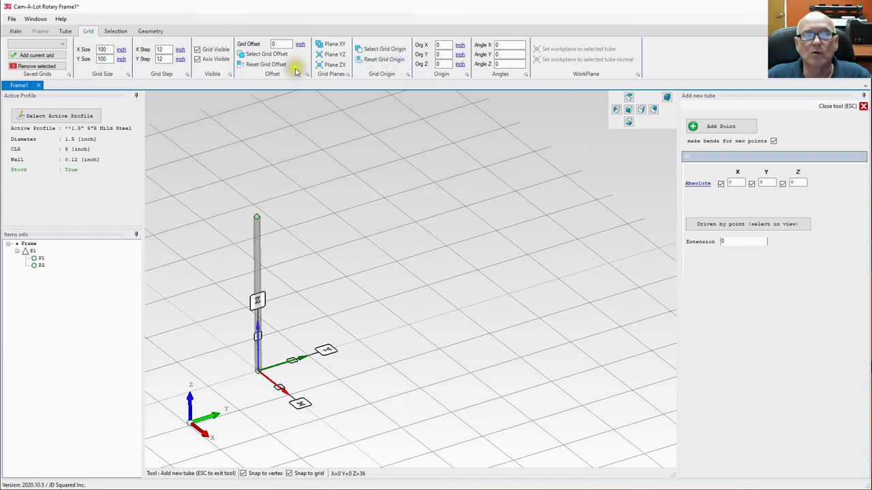
- Offset the grid by 36 inches to the height of the tube's top end
left_click(281, 44)
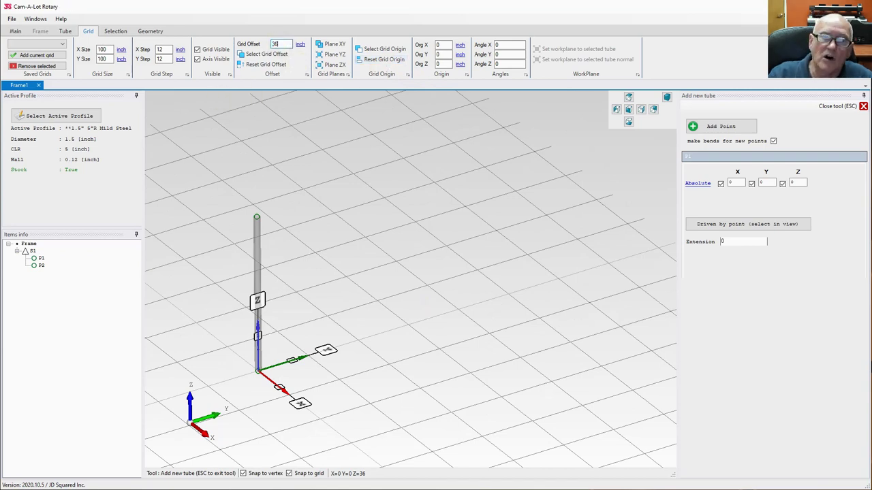
type("36")
key("Return")
middle_click_drag(299, 305, 277, 302)
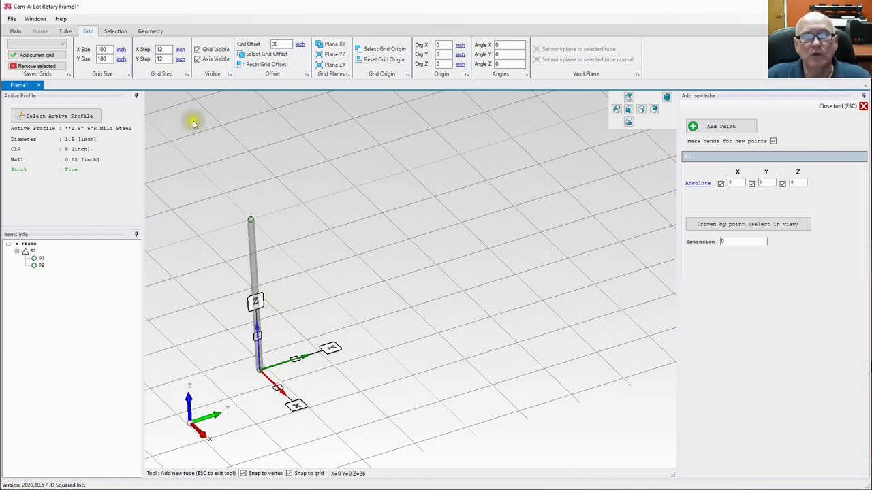
- Leave the Add new tube tool, open the vertical tube for editing with points input, and add a third point
left_click(845, 107)
left_click(65, 31)
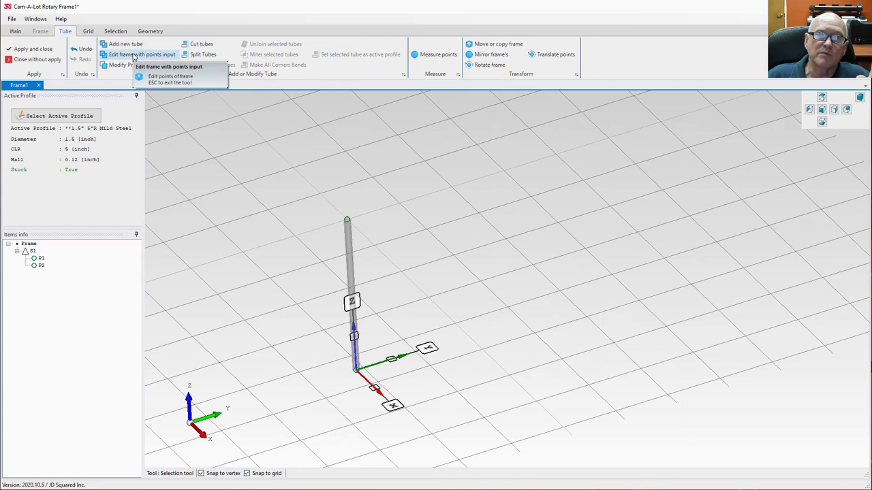
left_click(350, 246)
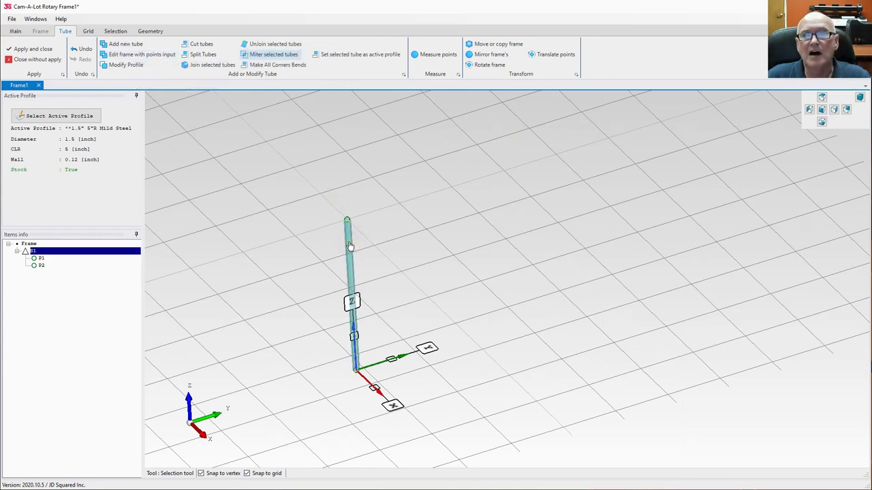
left_click(135, 55)
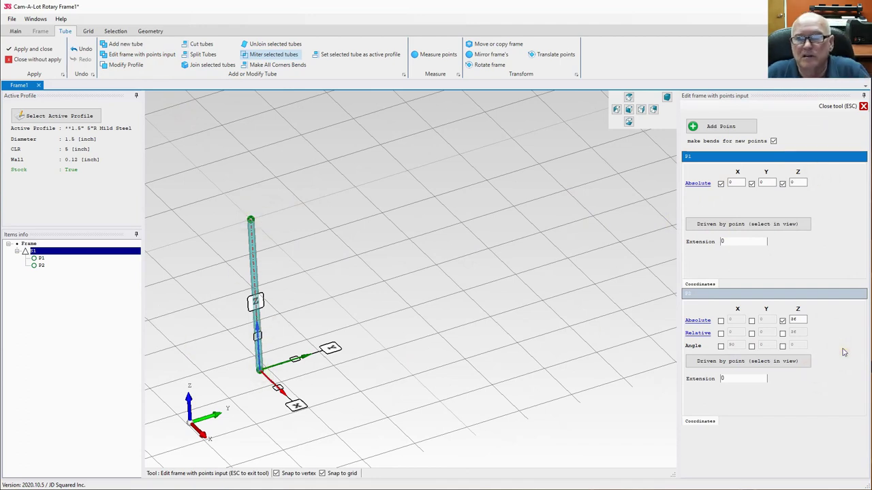
left_click(735, 127)
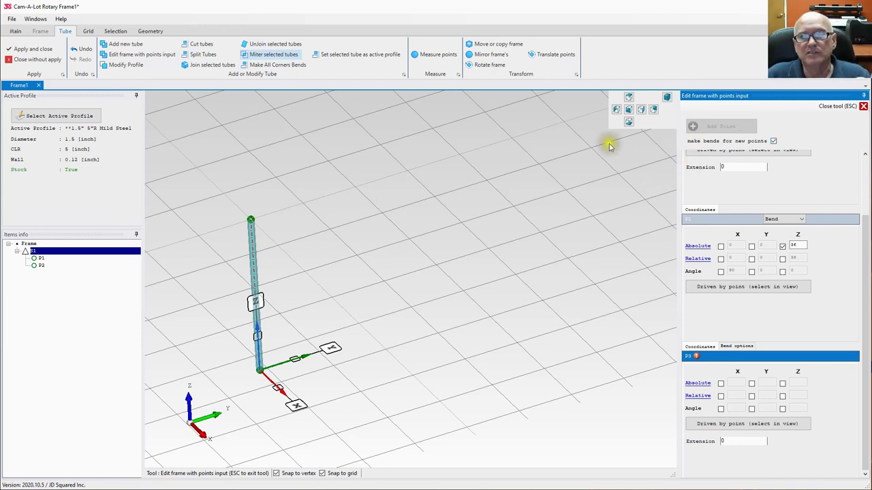
- In the top view, have point P3 driven by the grid point at X=72, Y=0, Z=36
left_click(630, 98)
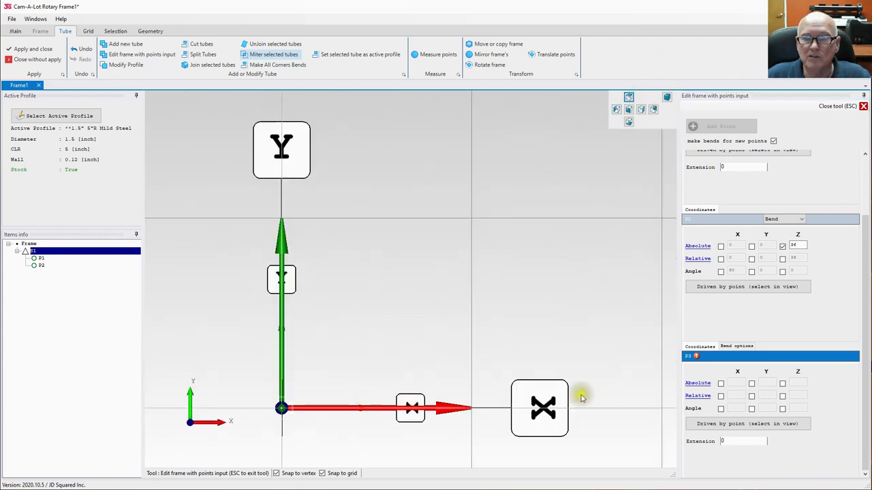
middle_click_drag(385, 336, 379, 229)
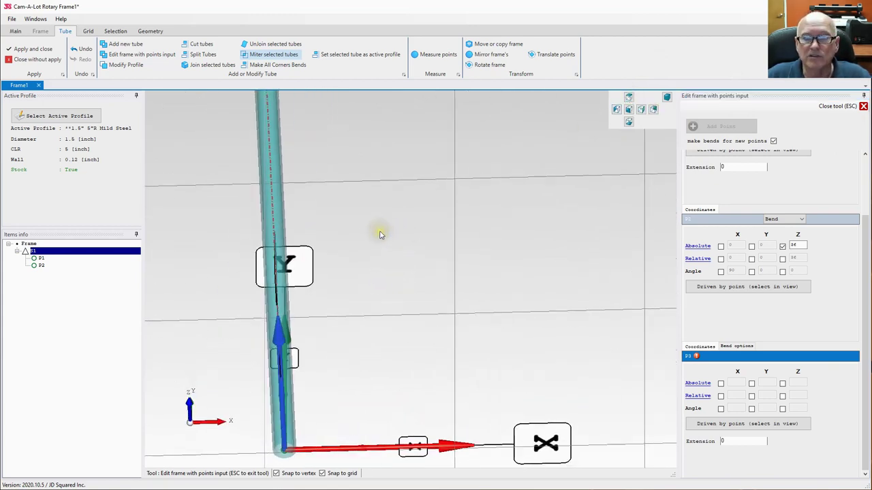
left_click(629, 99)
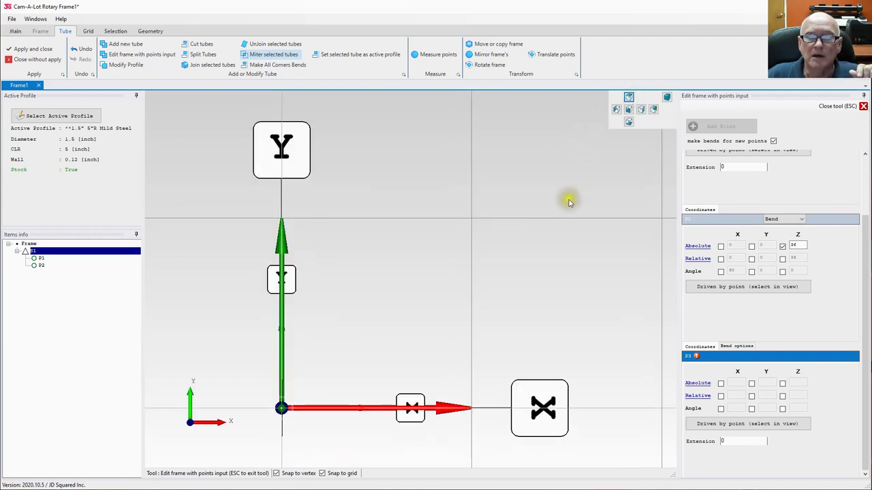
scroll(564, 205, "down", 2)
scroll(563, 207, "down", 2)
middle_click_drag(592, 184, 414, 282)
scroll(414, 282, "down", 1)
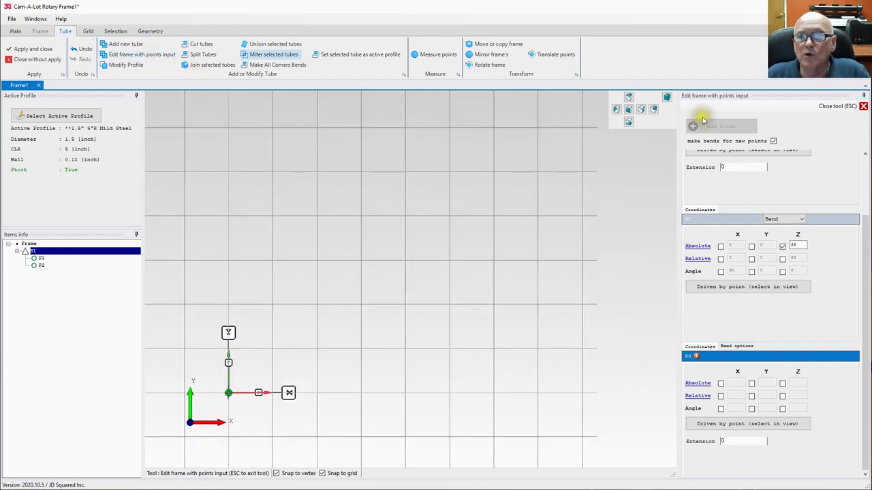
left_click(740, 359)
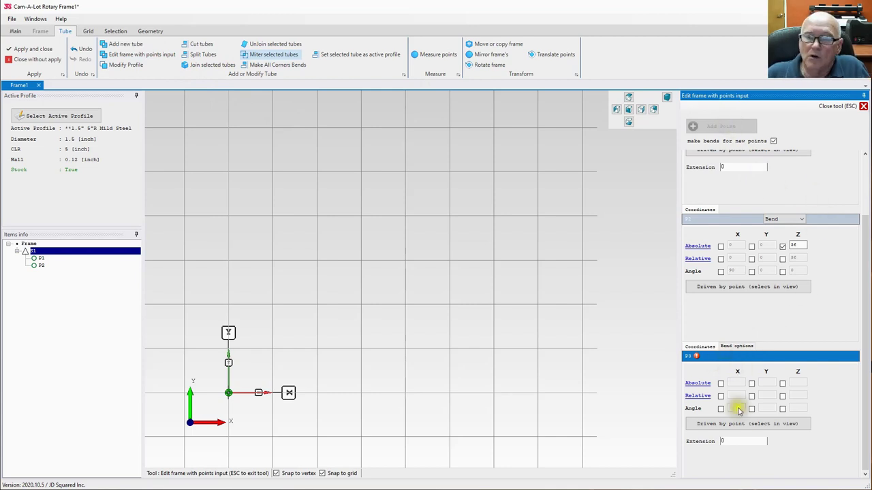
left_click(758, 426)
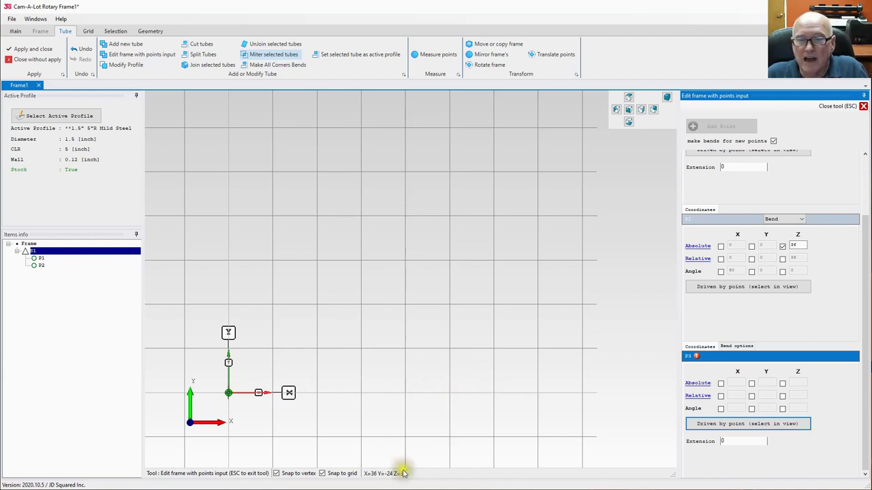
left_click(492, 393)
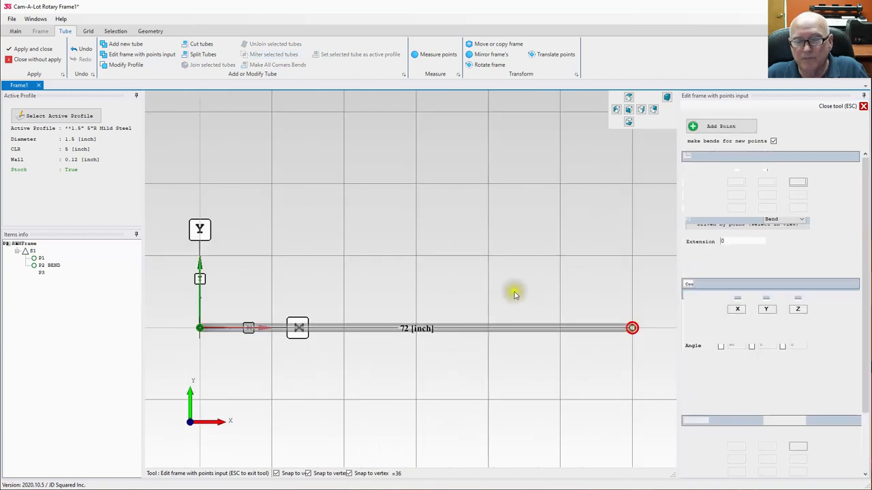
scroll(516, 295, "down", 3)
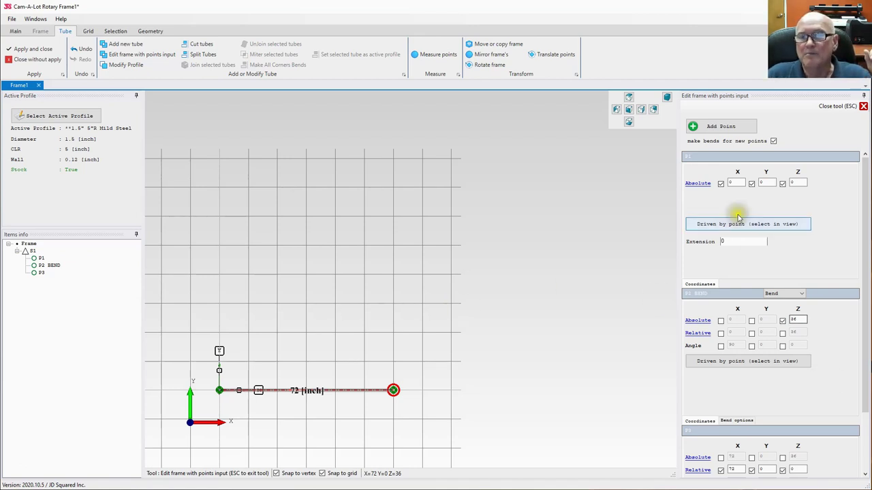
- Add point P4 to the tube and have it driven by the grid point at X=72, Y=72, Z=36
left_click(733, 127)
left_click(735, 128)
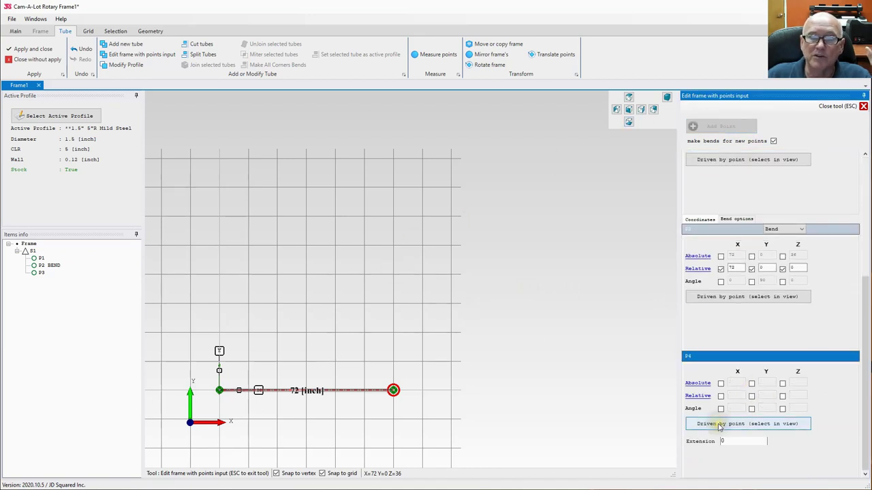
left_click(715, 422)
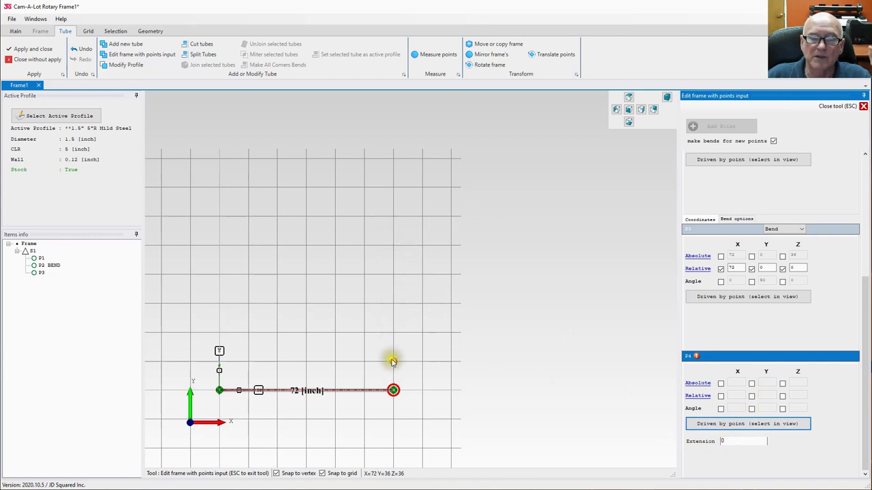
left_click(394, 217)
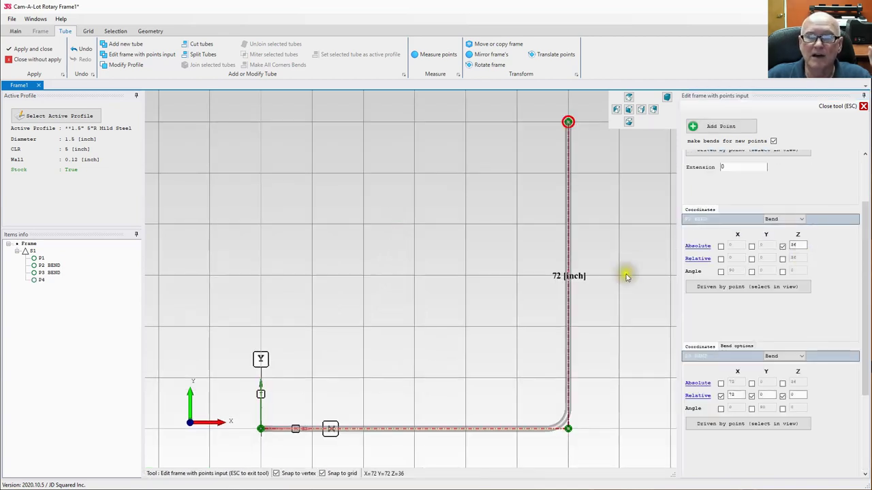
- Add point P5 with an absolute Z of 0 to bring the tube down to the floor, and close the edit tool
left_click(667, 98)
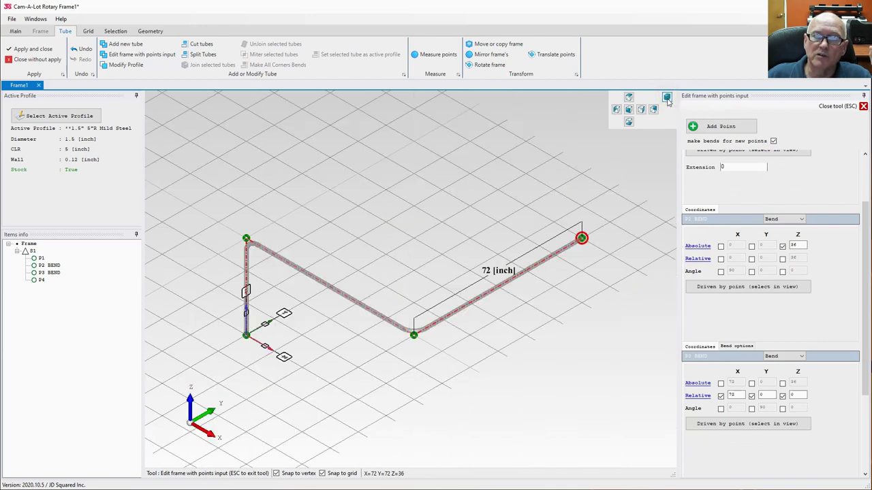
left_click(739, 128)
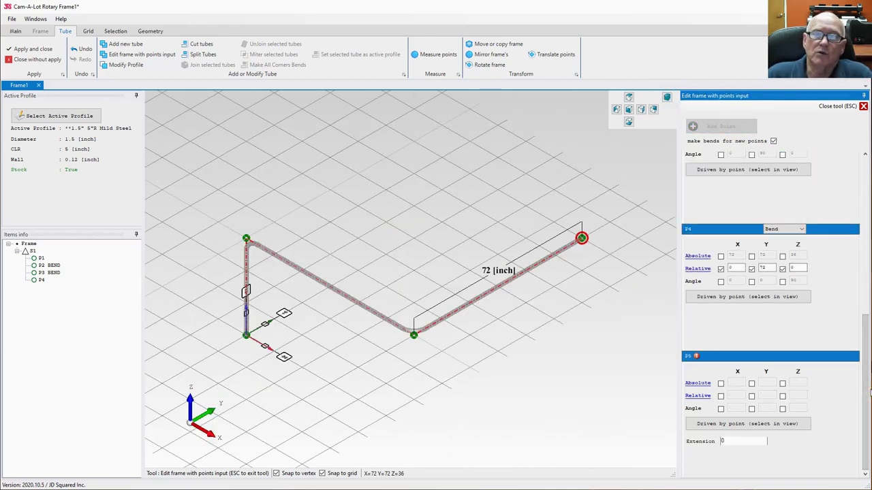
left_click(782, 384)
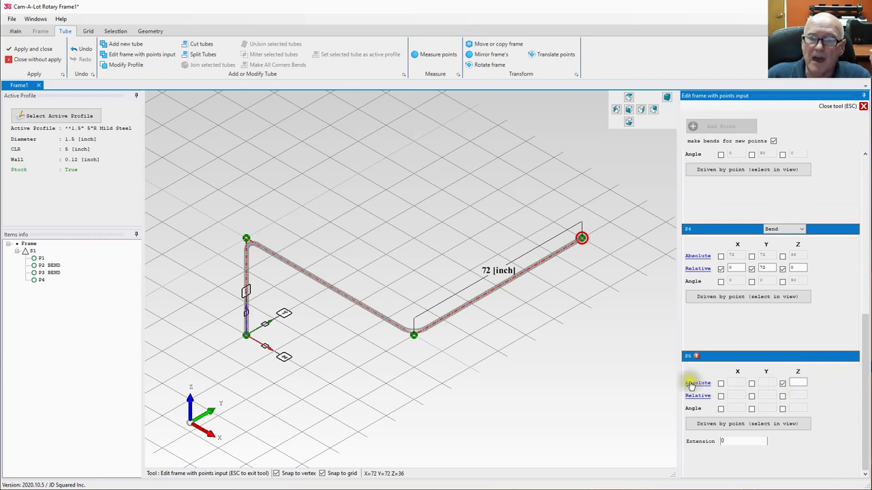
left_click(797, 384)
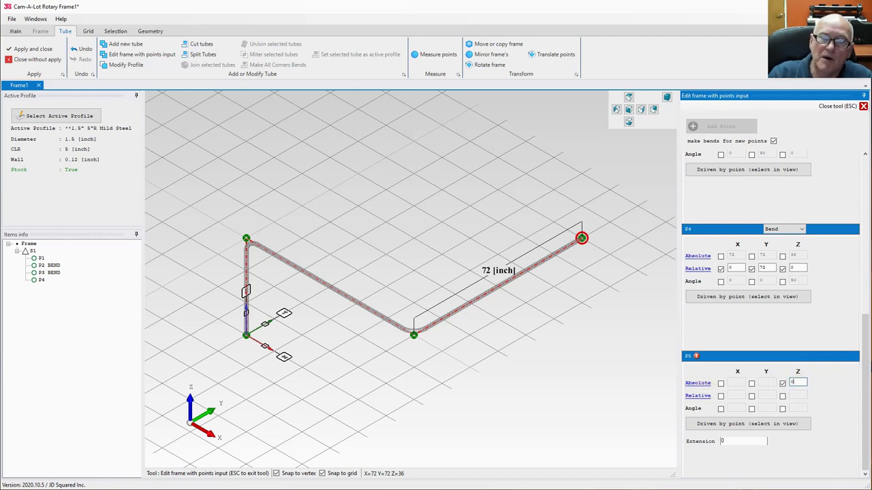
key("Return")
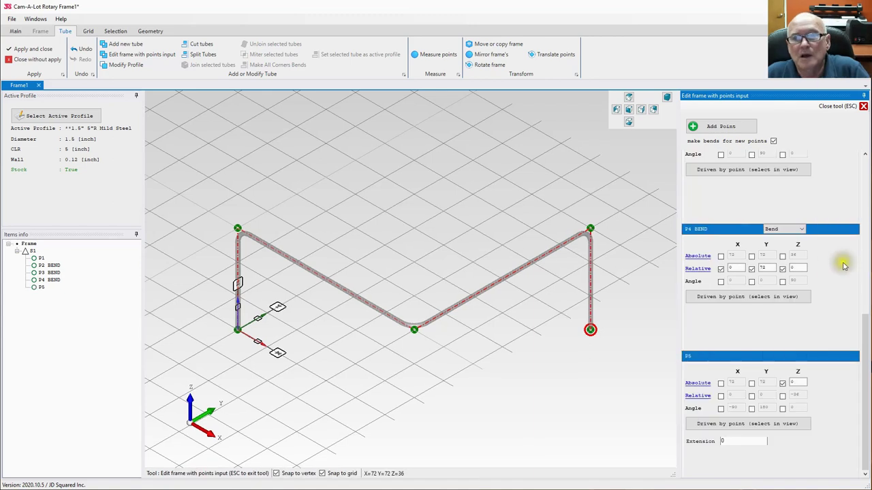
left_click(838, 107)
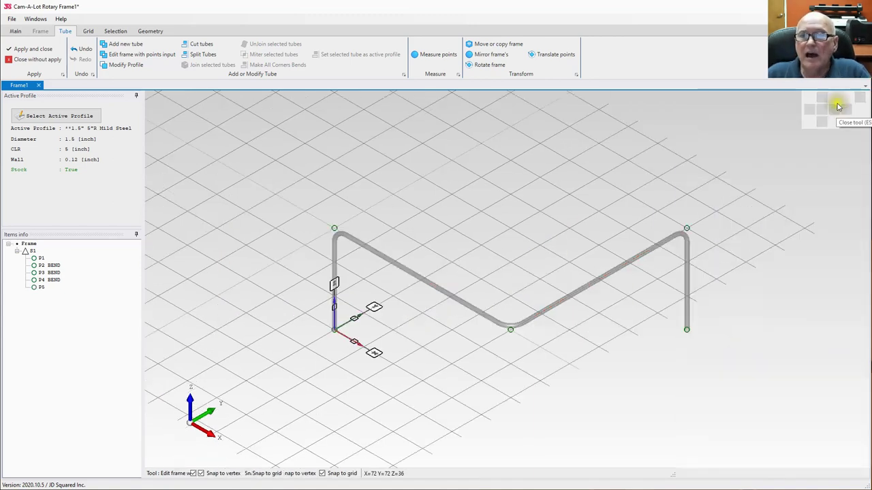
middle_click_drag(504, 267, 498, 247)
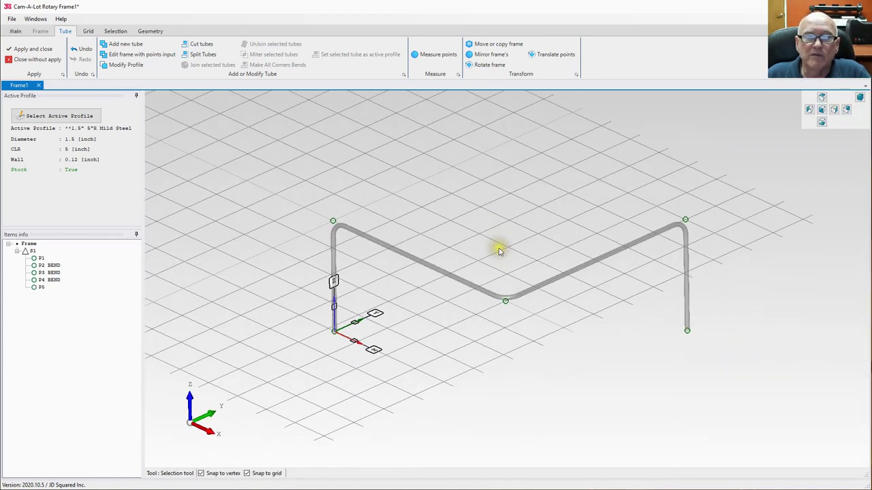
- Reset the grid offset
left_click(88, 32)
left_click(267, 66)
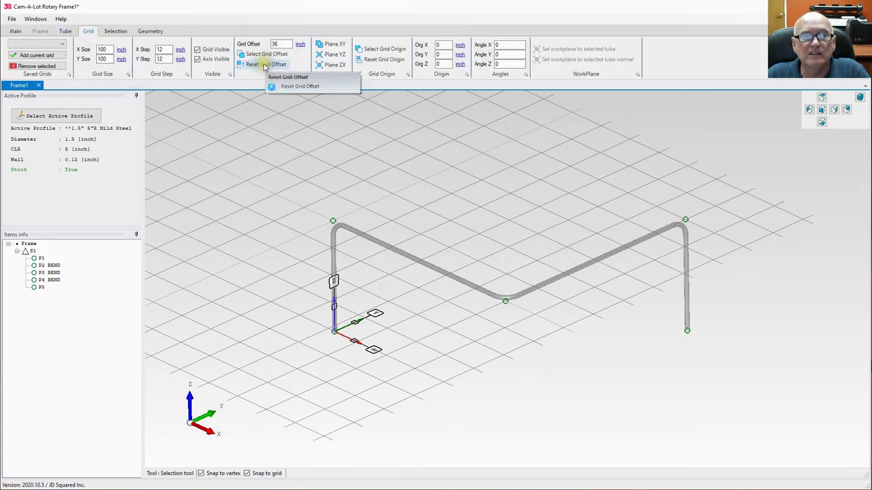
left_click(275, 81)
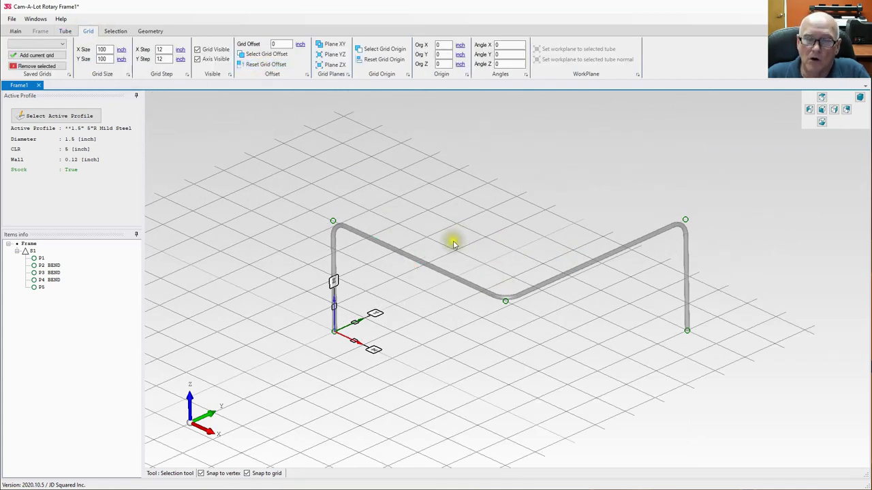
mouse_move(452, 239)
middle_mouse_down()
mouse_move(470, 197)
mouse_move(453, 195)
mouse_move(436, 238)
mouse_move(455, 238)
middle_mouse_up()
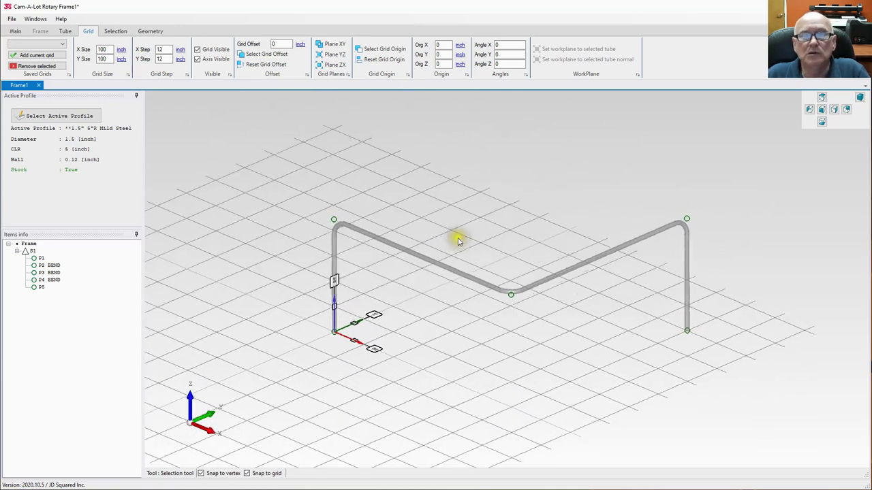
scroll(649, 316, "up", 1)
scroll(647, 316, "down", 2)
scroll(633, 310, "up", 1)
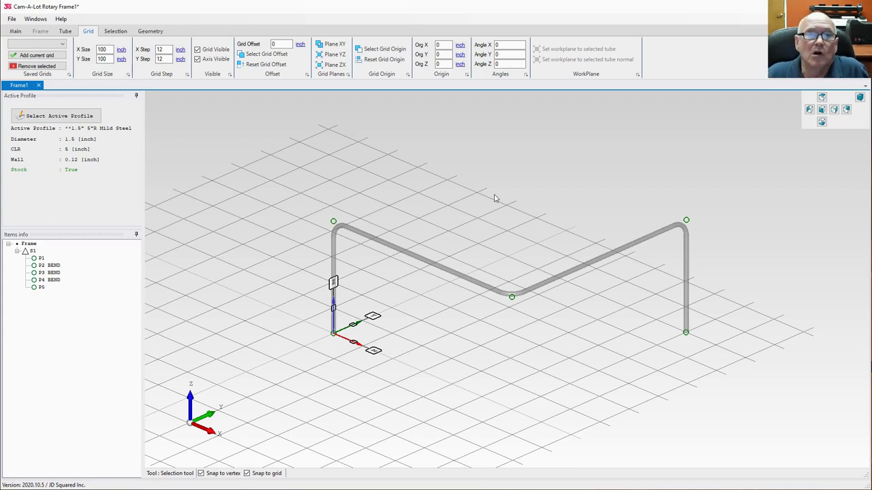
left_click(517, 227)
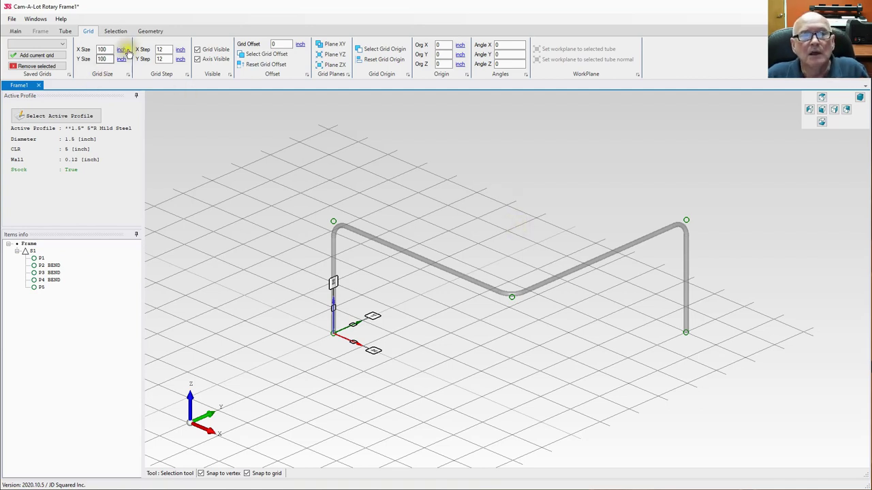
- Set the grid offset to 6 inches
left_click(283, 44)
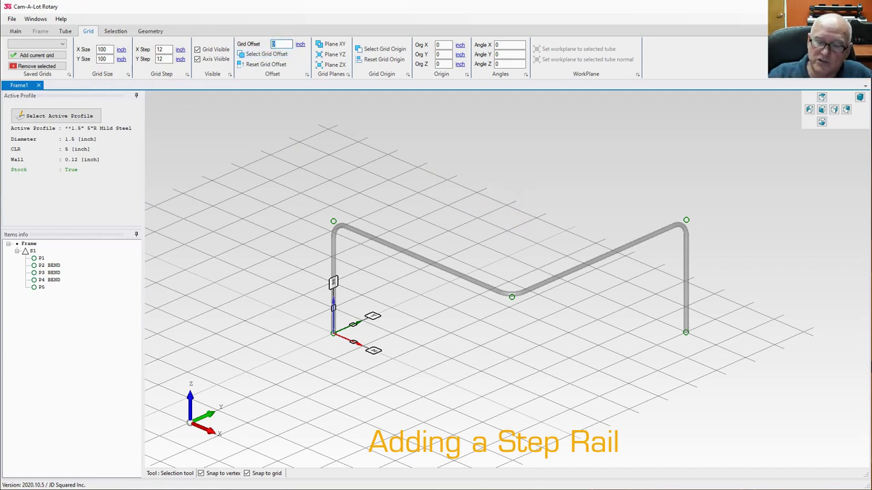
type("6")
key("Return")
mouse_move(428, 345)
middle_mouse_down()
mouse_move(437, 298)
mouse_move(424, 353)
middle_mouse_up()
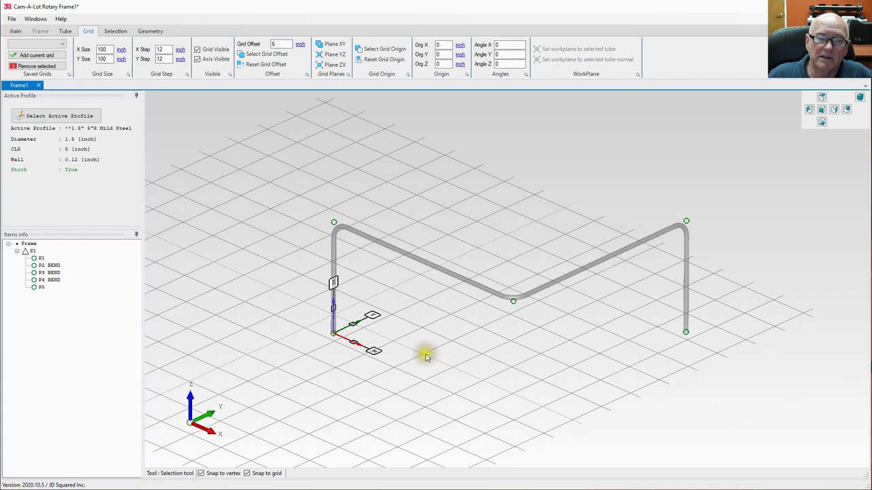
- In the top view, set the grid's X and Y steps to 6 inches
left_click(822, 97)
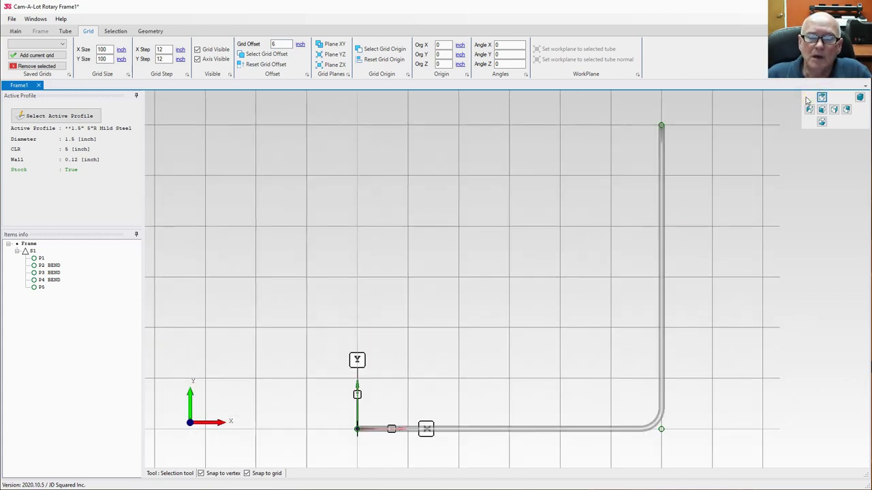
left_click(164, 52)
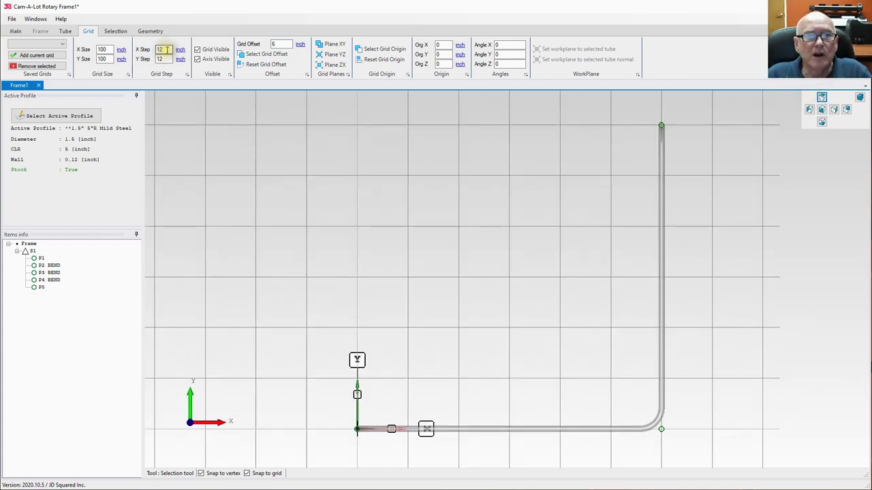
double_click(166, 50)
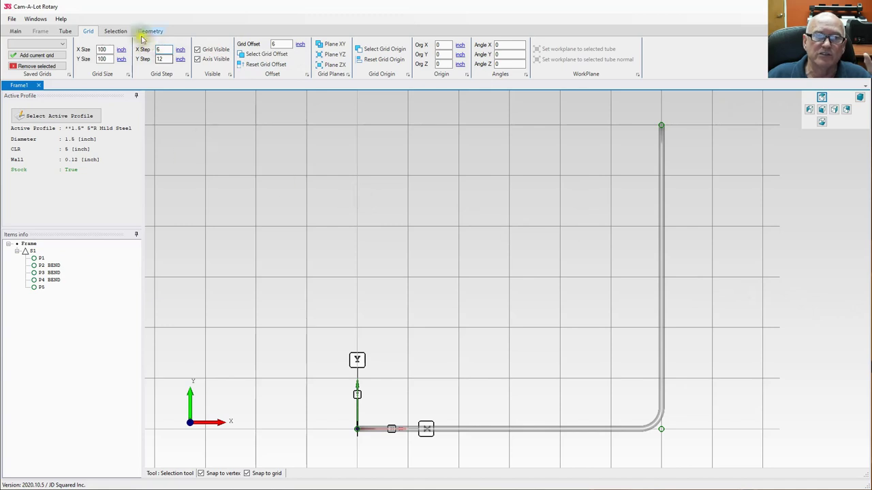
double_click(163, 60)
type("6")
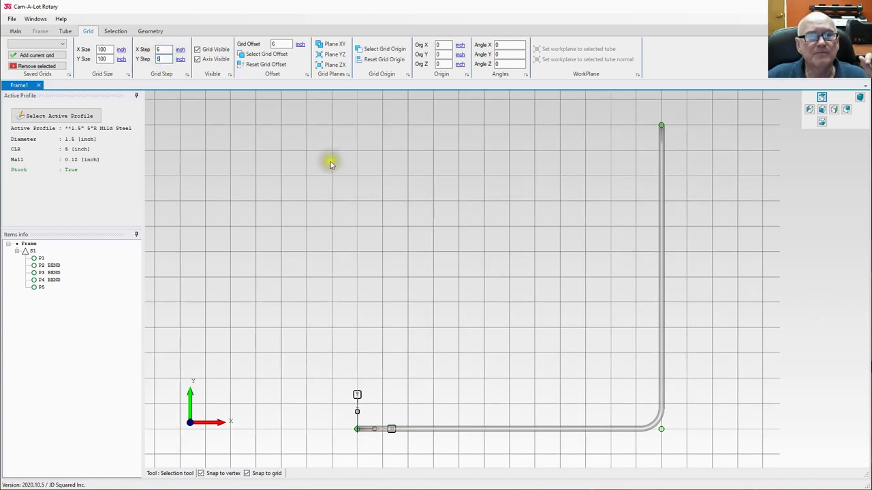
- Start a new tube in the top view with P1 driven by the grid point at X=0, Y=0, Z=6
left_click(63, 32)
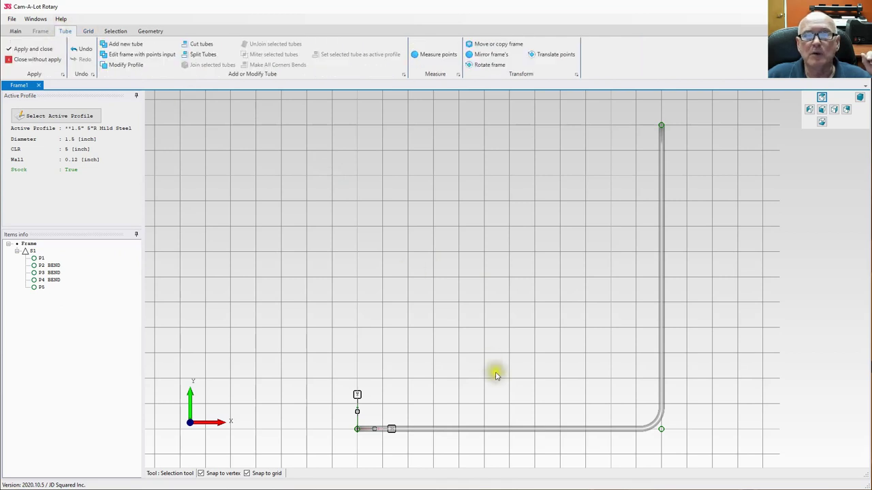
middle_click_drag(479, 372, 417, 326)
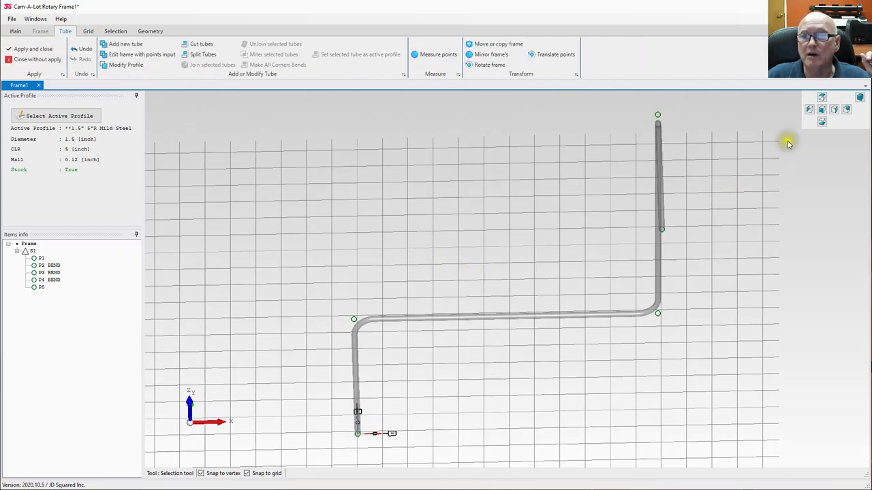
left_click(823, 98)
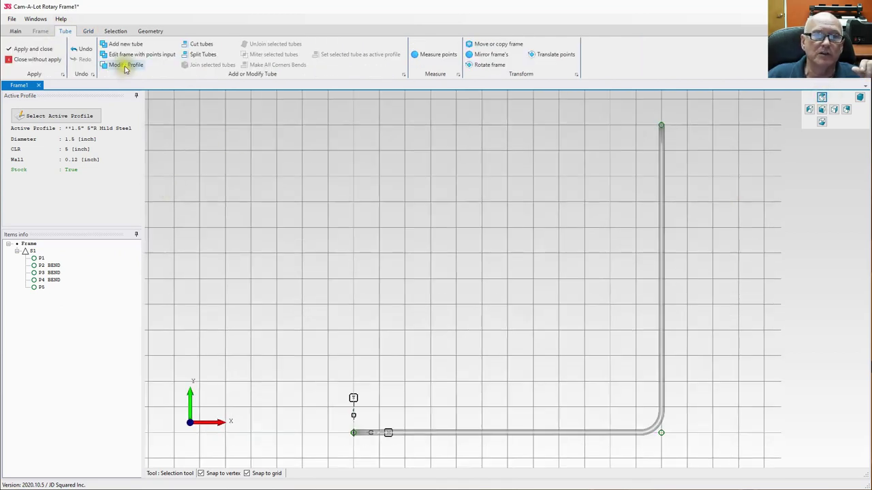
left_click(121, 43)
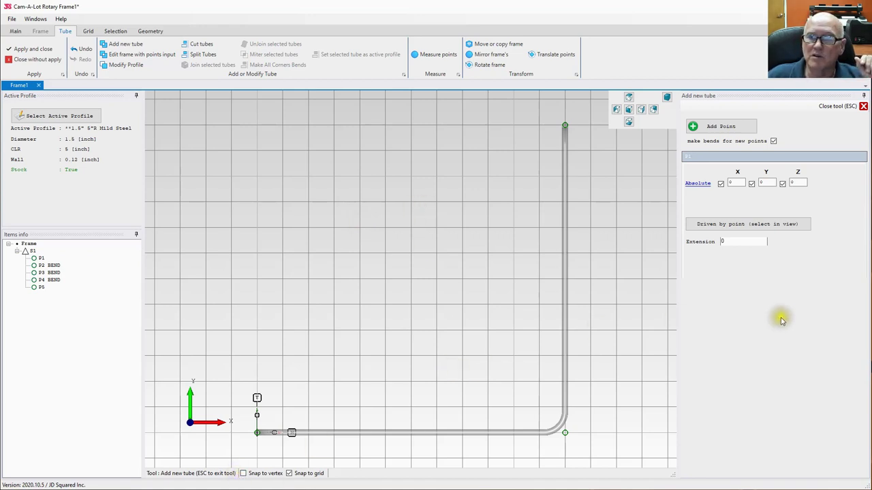
left_click(756, 228)
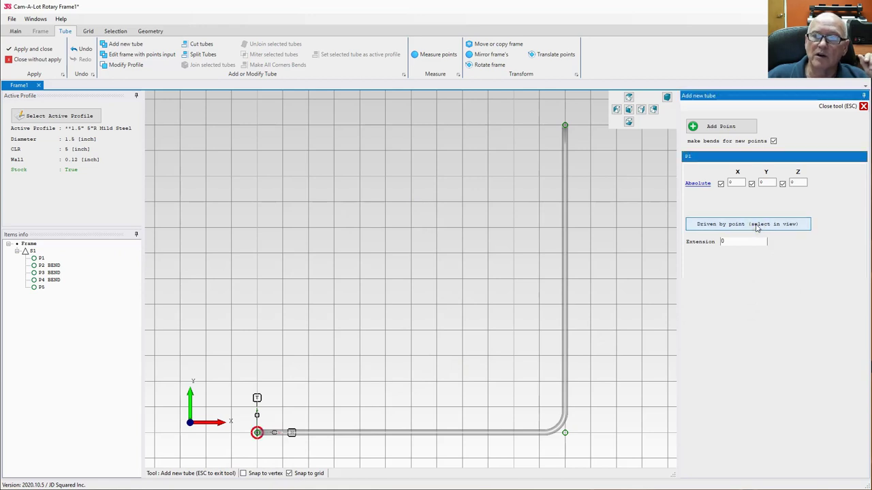
left_click(257, 435)
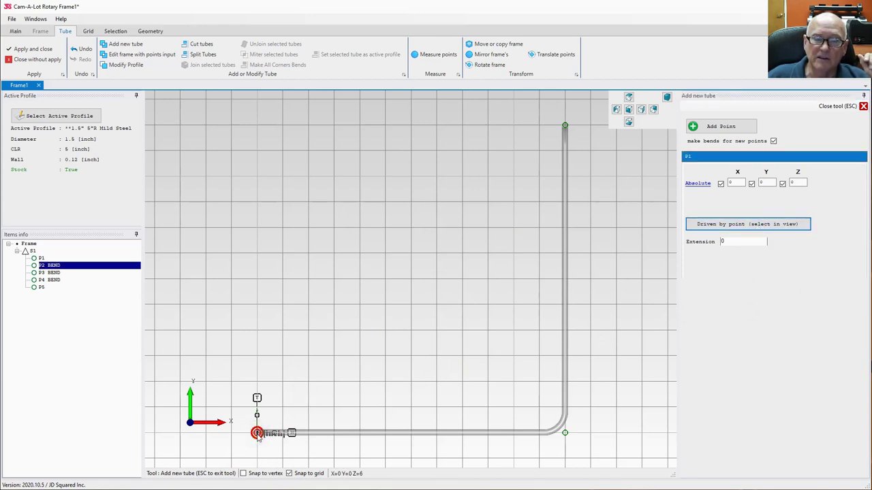
- Add P2 at grid point X=6, Y=6, Z=6 and P3 at grid point X=66, Y=6, Z=6 to the new tube
left_click(722, 126)
left_click(712, 352)
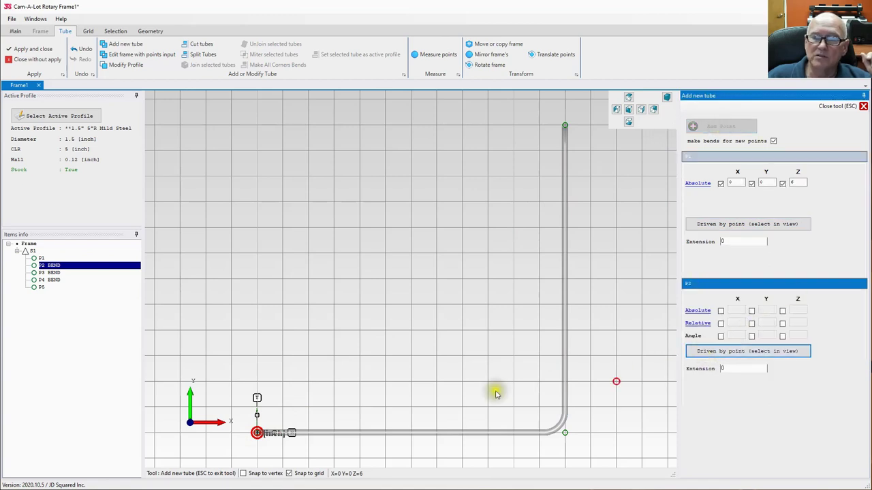
left_click(283, 408)
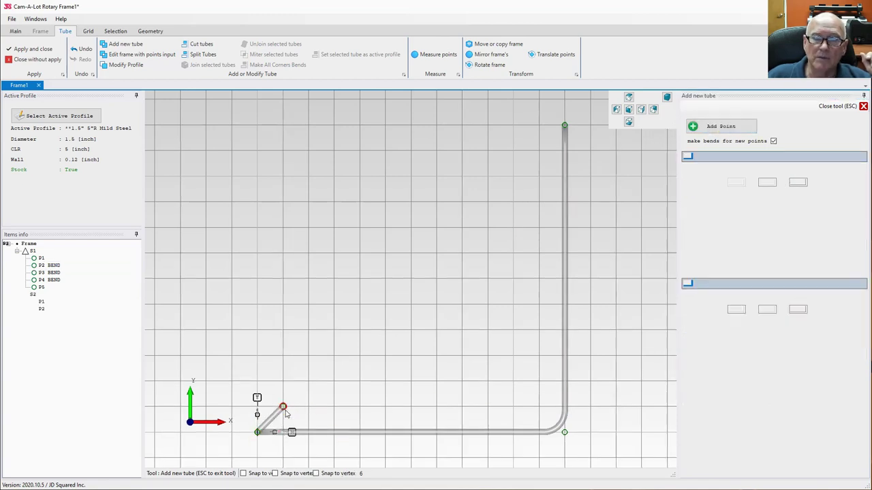
left_click(721, 126)
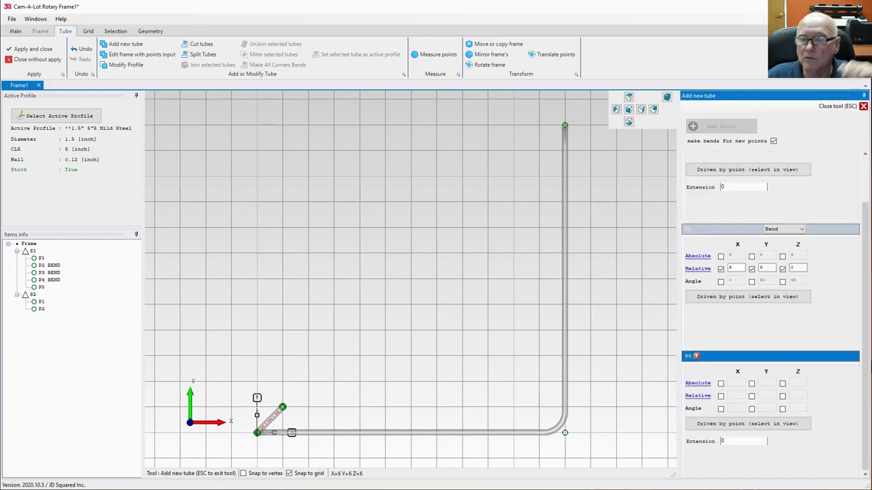
left_click(790, 424)
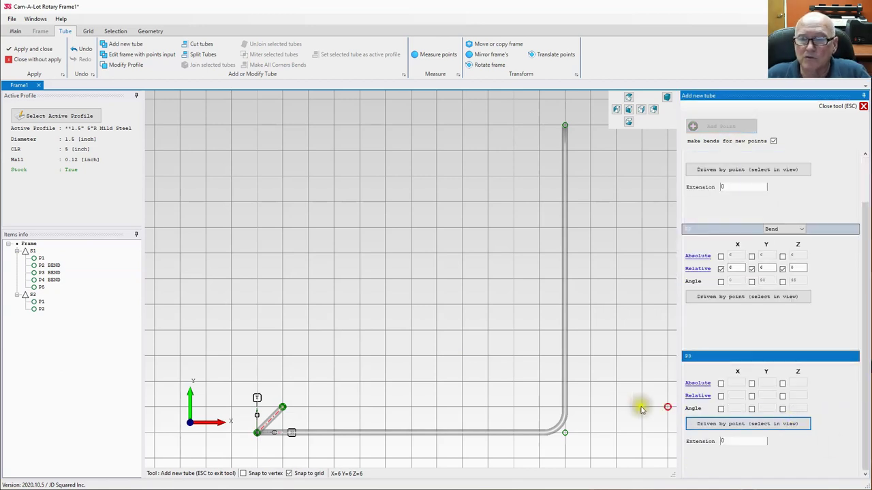
left_click(539, 408)
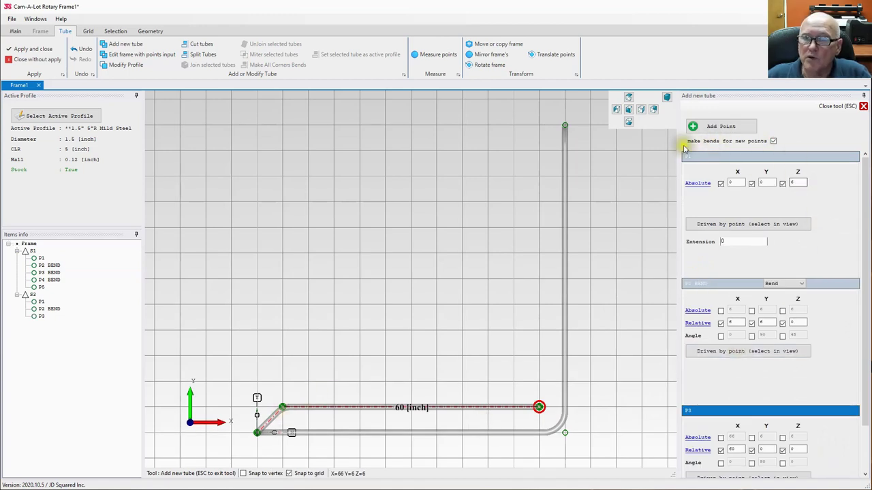
- Add P4 at grid point X=66, Y=66, Z=6 and P5 at X=72, Y=72, Z=6 to finish the step rail tube
left_click(716, 126)
left_click(757, 423)
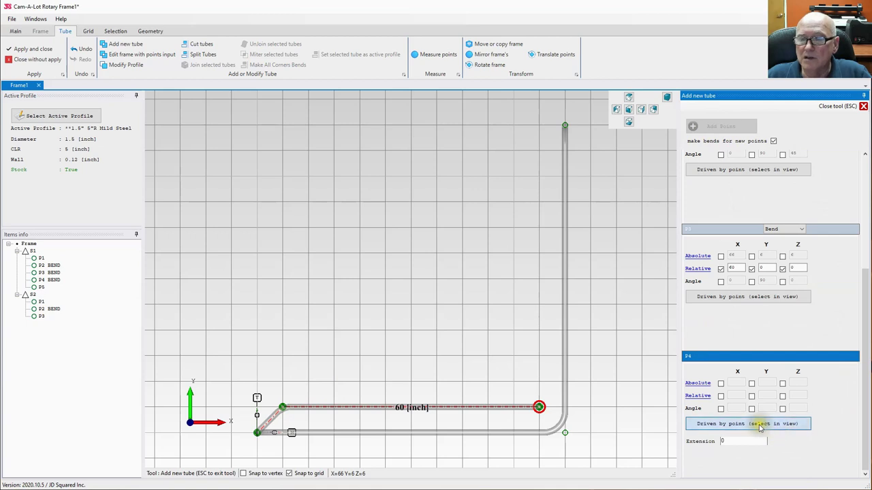
left_click(538, 150)
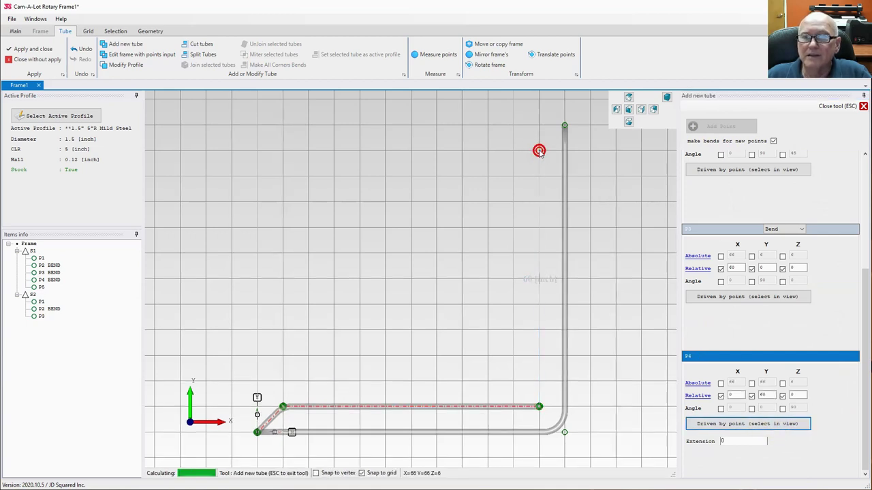
left_click(708, 126)
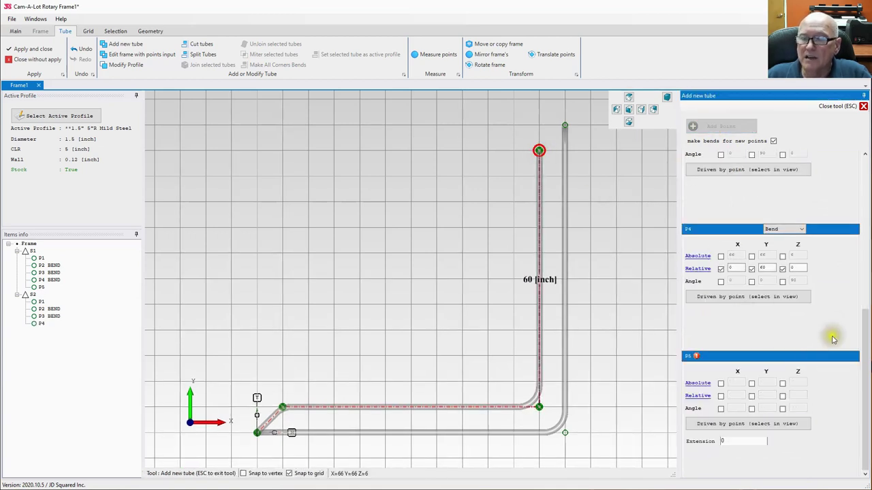
left_click(747, 423)
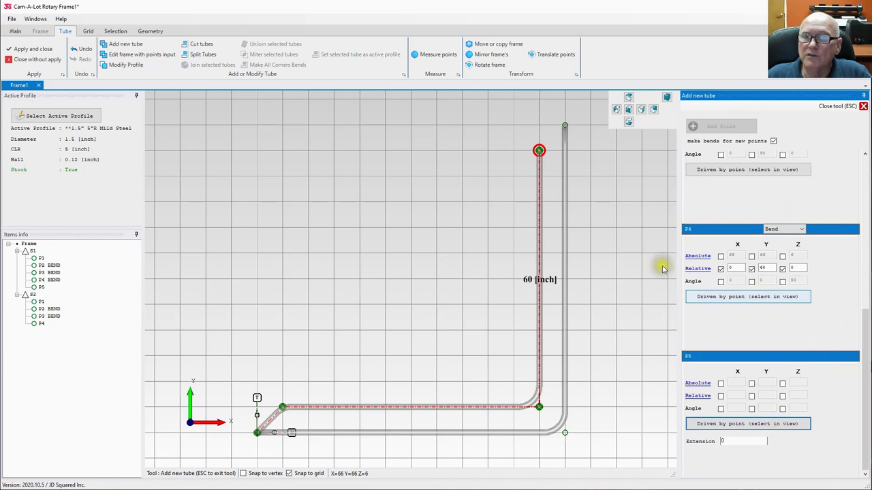
left_click(565, 126)
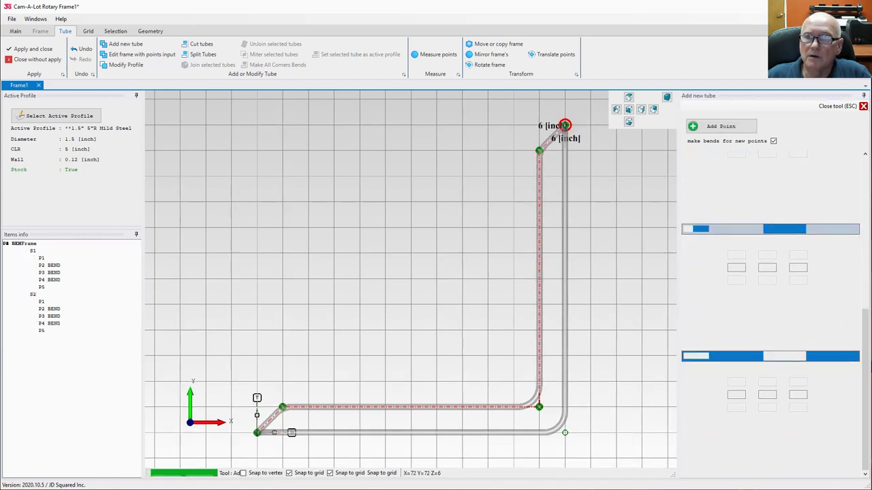
left_click(863, 106)
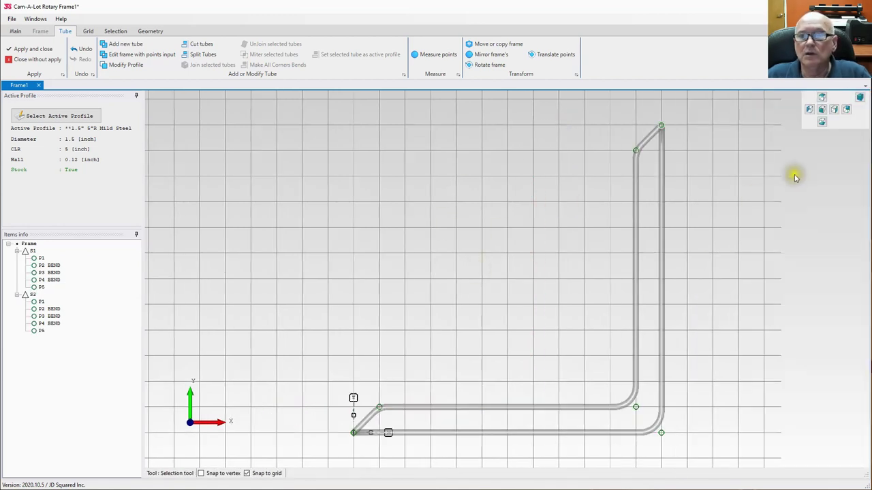
- Examine the step rail and its end connections to the main bent tube in 3D
left_click(860, 96)
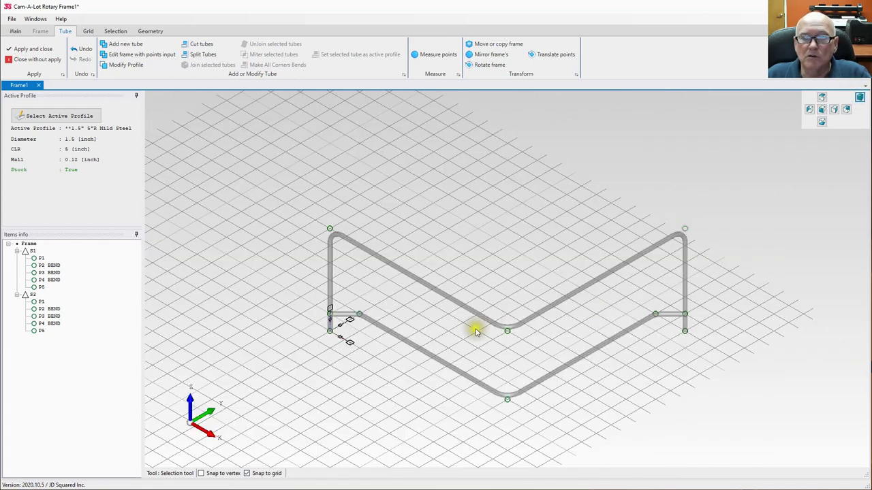
middle_click_drag(457, 360, 467, 325)
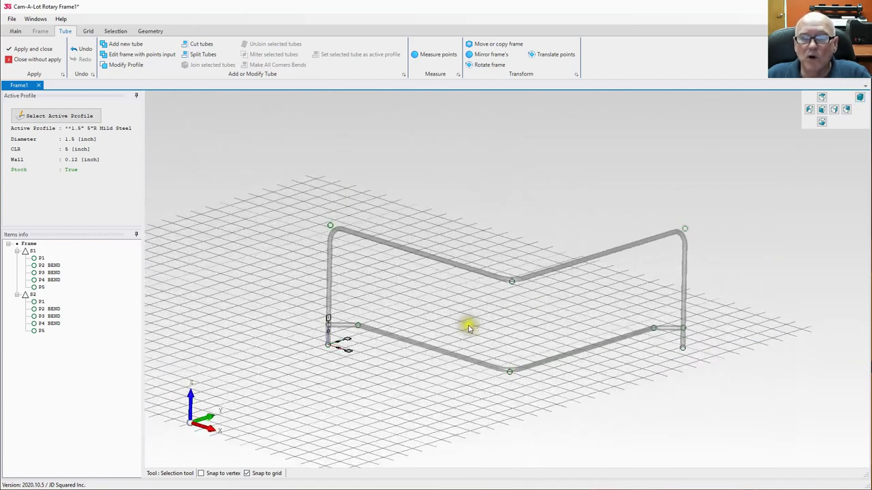
scroll(341, 335, "down", 2)
scroll(348, 341, "up", 5)
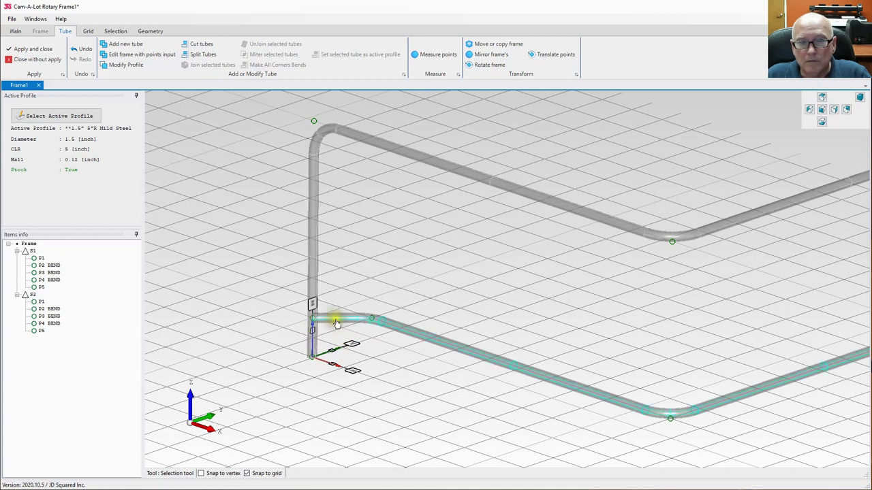
scroll(723, 387, "down", 2)
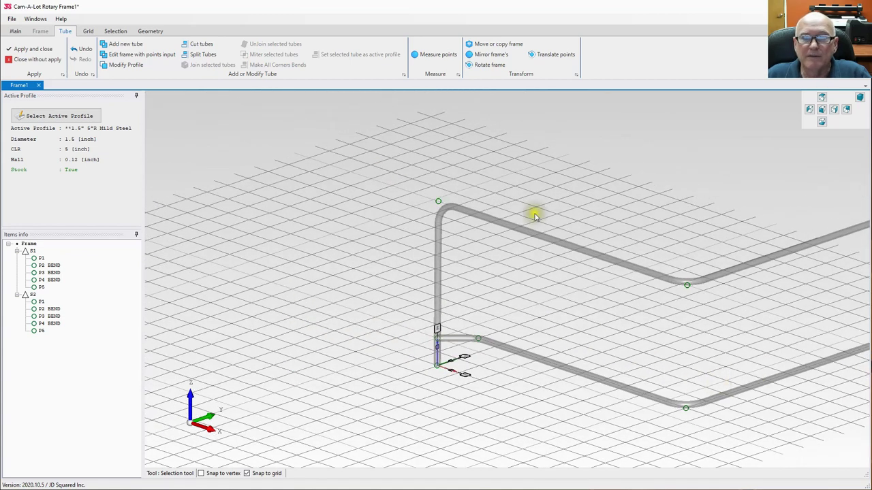
middle_click_drag(611, 328, 488, 307)
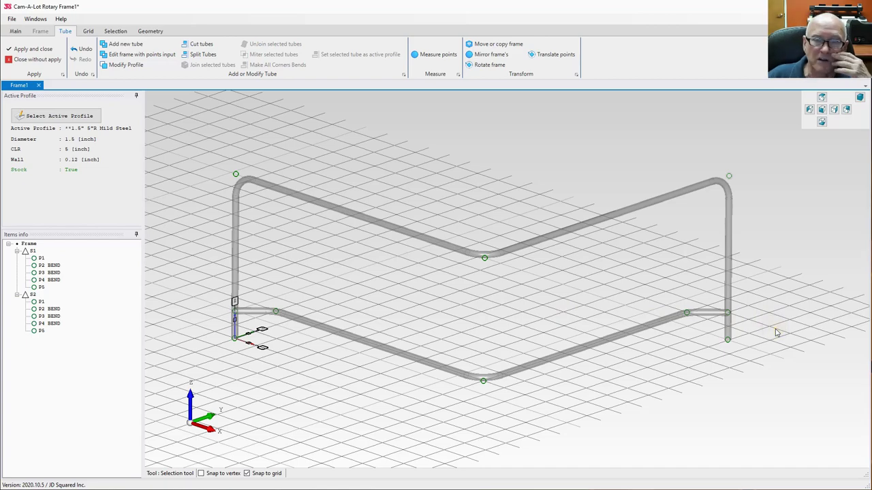
middle_click_drag(331, 306, 319, 323)
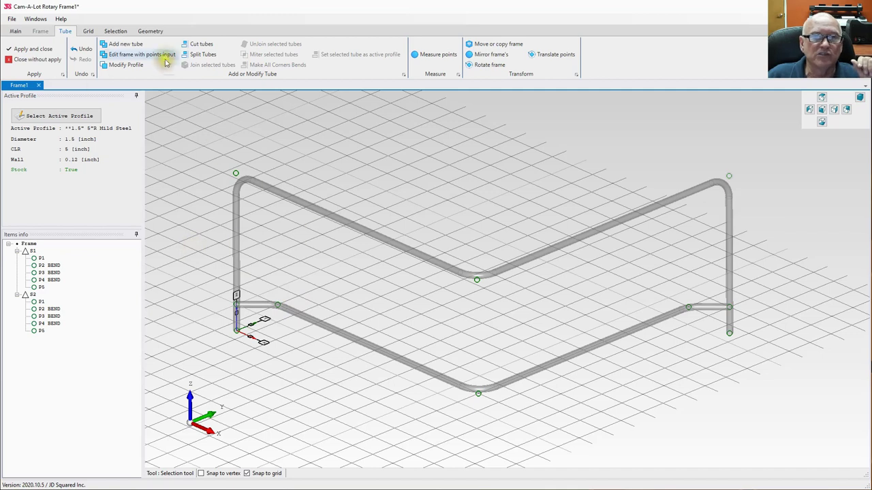
- Set the grid offset to 12 inches and both the X and Y grid steps to 12 inches
left_click(88, 32)
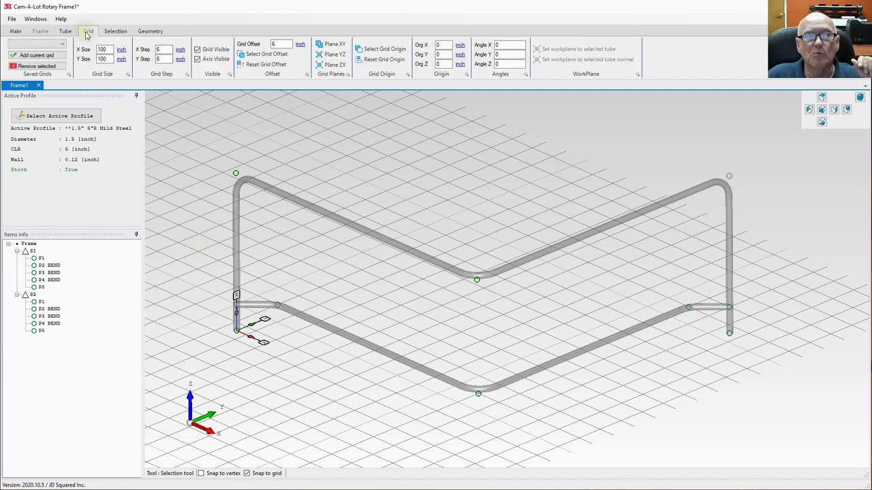
double_click(280, 43)
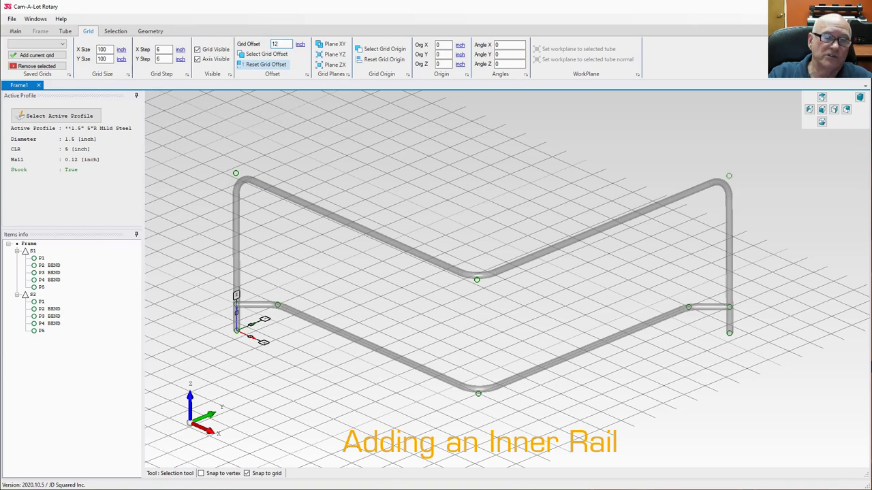
key("Return")
mouse_move(511, 325)
middle_mouse_down()
mouse_move(525, 268)
mouse_move(525, 325)
middle_mouse_up()
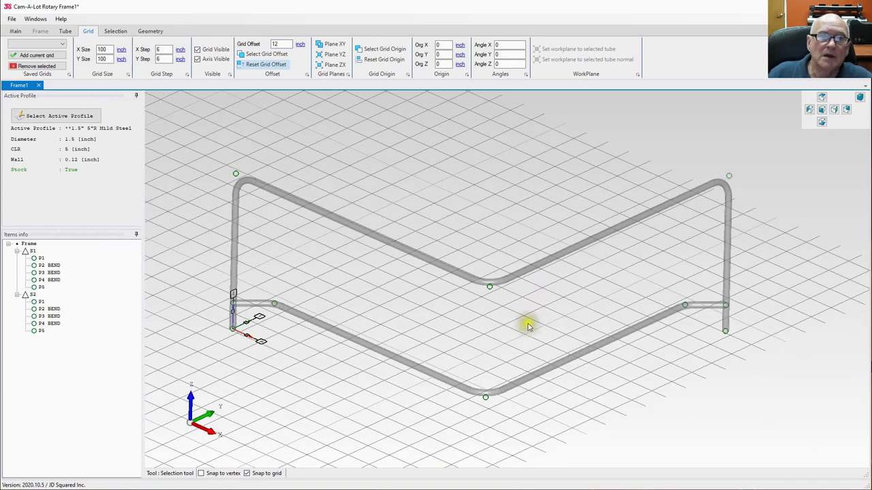
double_click(157, 51)
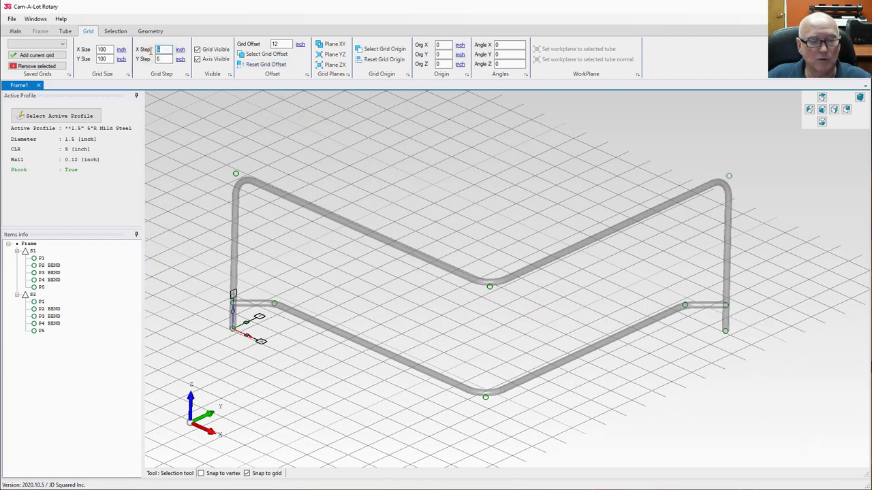
type("12")
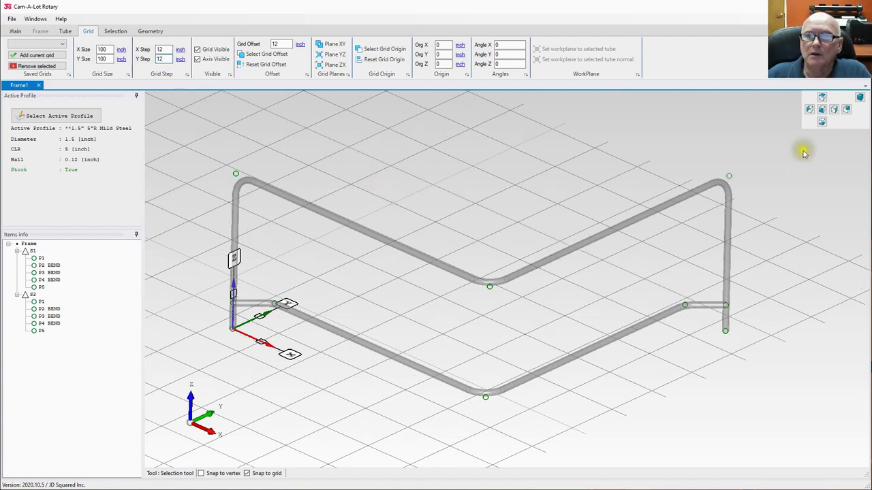
- Start a new tube in the top view with P1 driven by the grid point at X=0, Y=0, Z=12
left_click(821, 99)
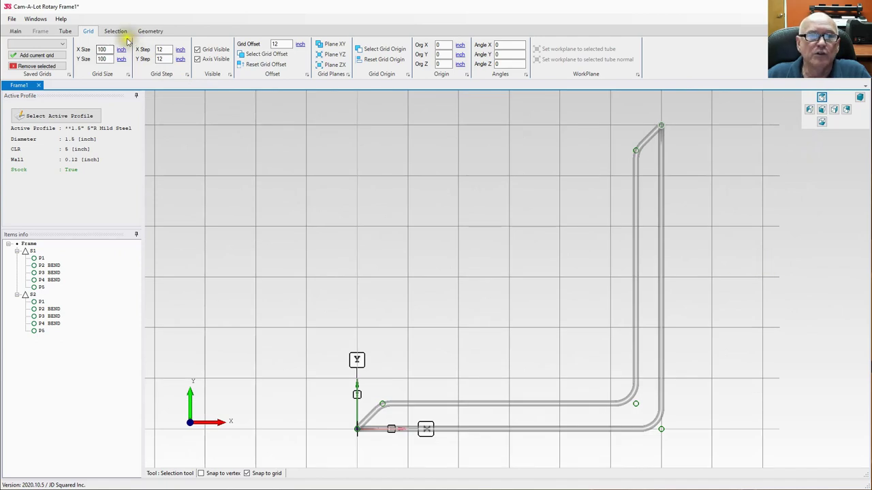
left_click(65, 32)
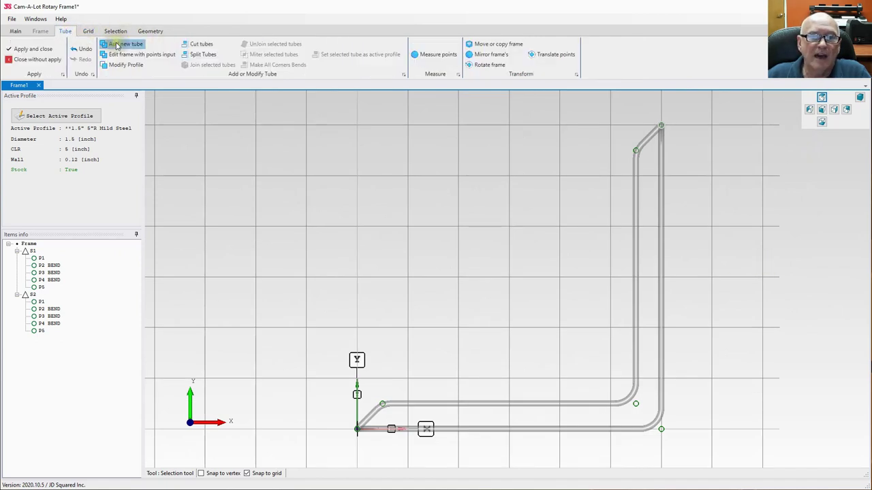
left_click(121, 43)
left_click(746, 228)
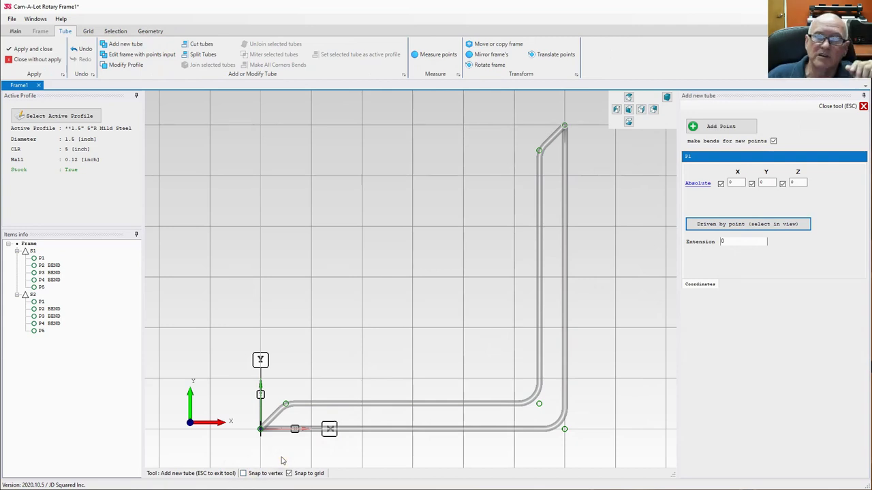
left_click(754, 227)
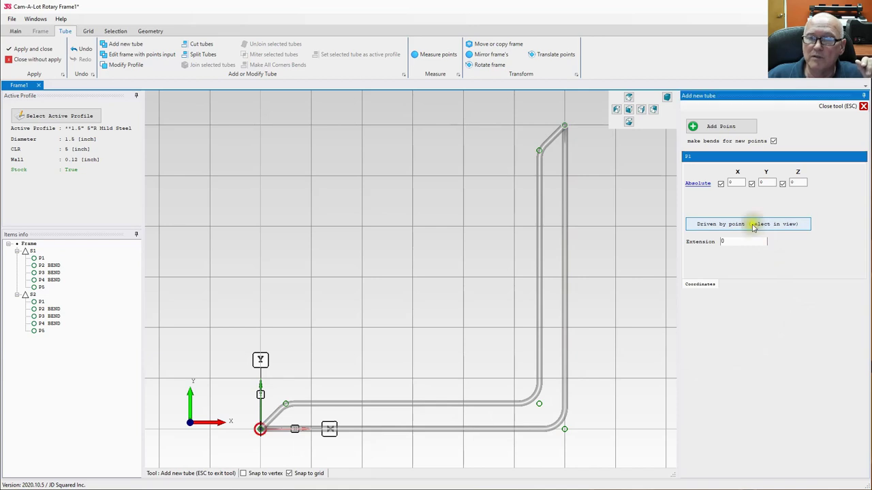
left_click(260, 430)
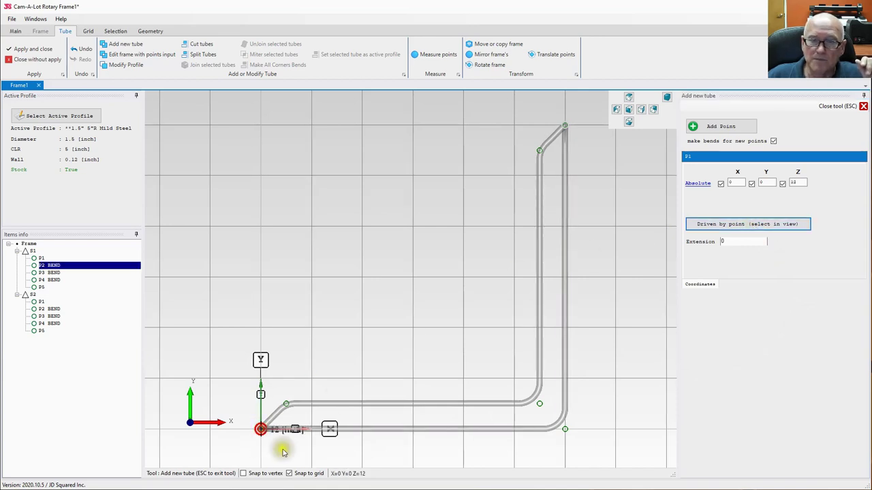
- Add P2 at grid point X=72, Y=0, Z=12 and P3 at X=72, Y=72, Z=12 to finish the inner rail tube
left_click(728, 126)
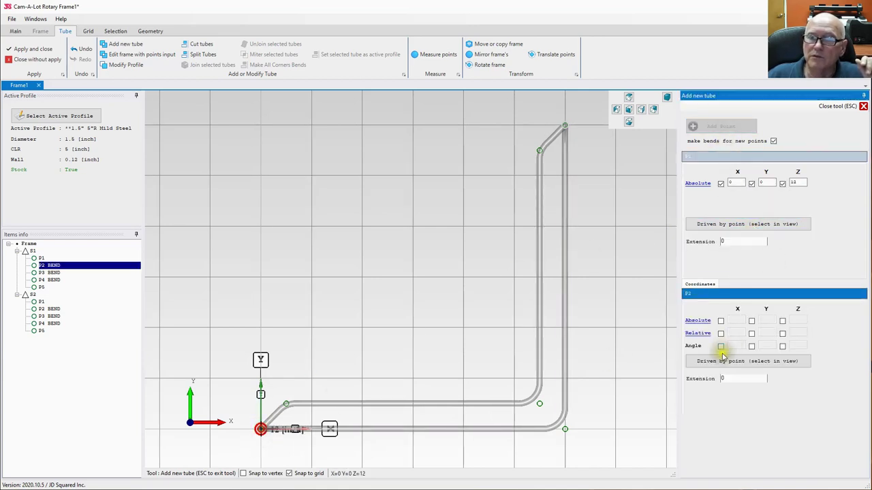
left_click(717, 361)
left_click(565, 430)
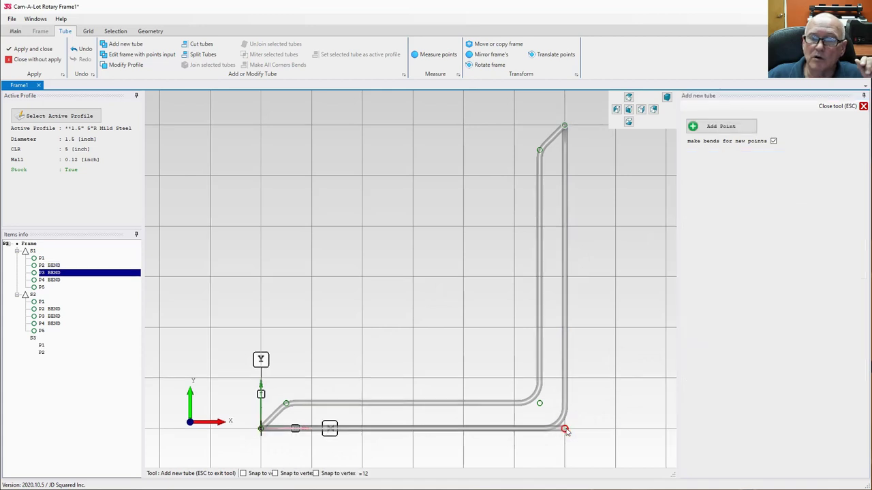
left_click(722, 126)
scroll(817, 307, "down", 1)
left_click(766, 424)
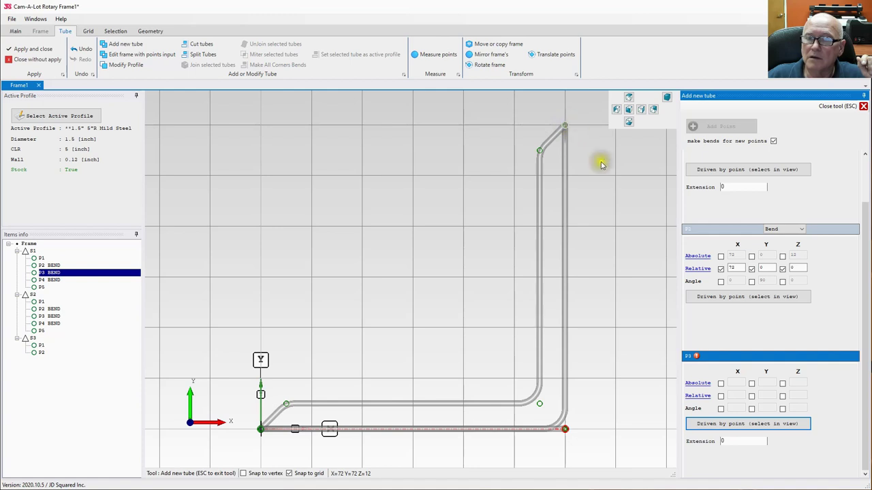
left_click(564, 126)
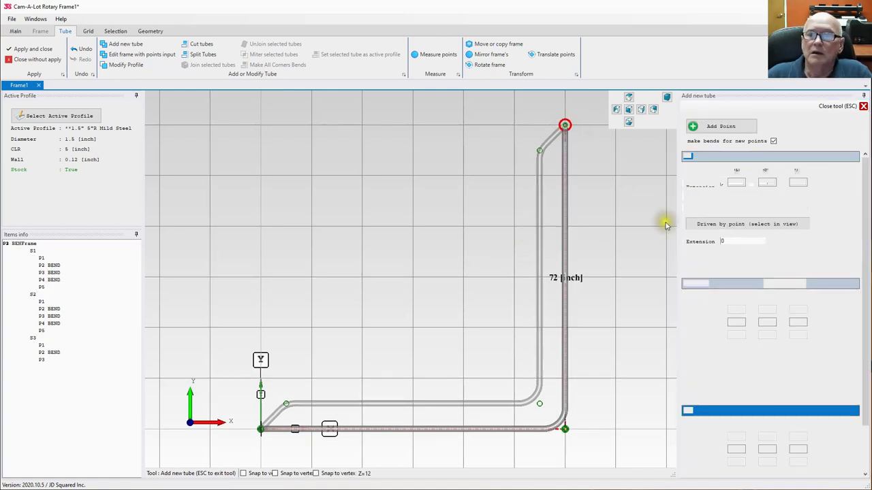
left_click(840, 107)
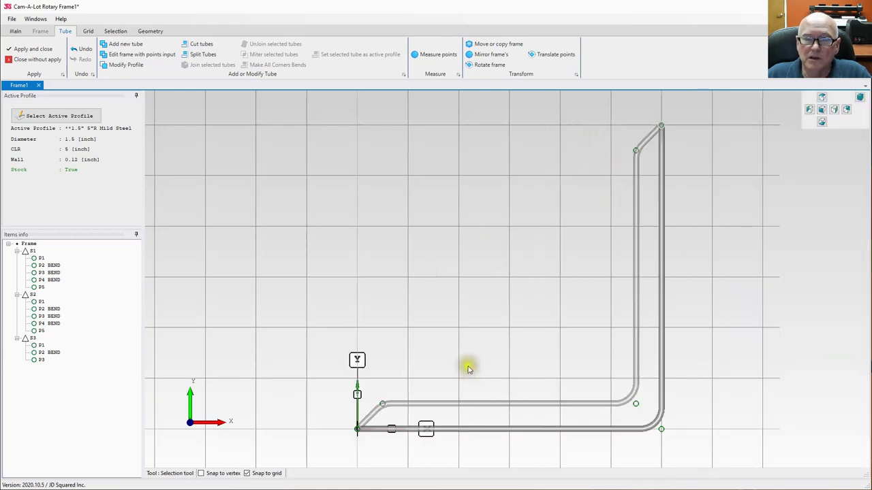
- Start Move or copy frame from the isometric view and select the inner rail tube as the one to copy
middle_click_drag(468, 364, 461, 208)
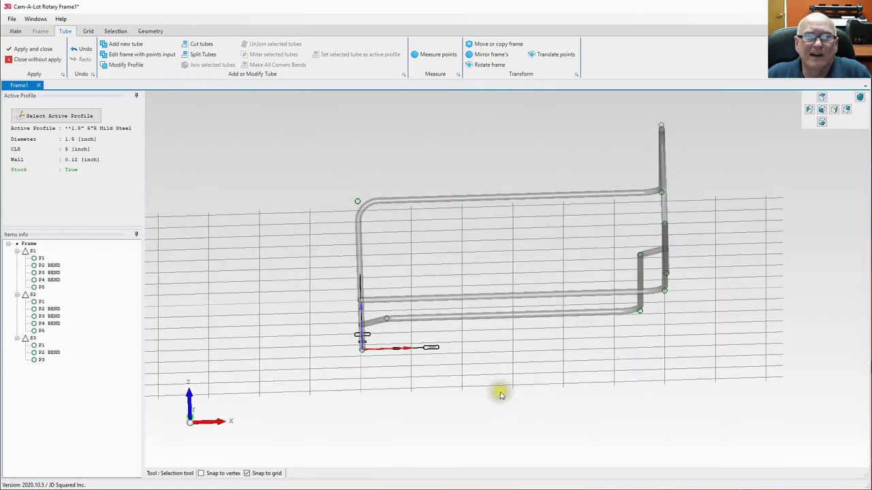
middle_click_drag(539, 356, 490, 320)
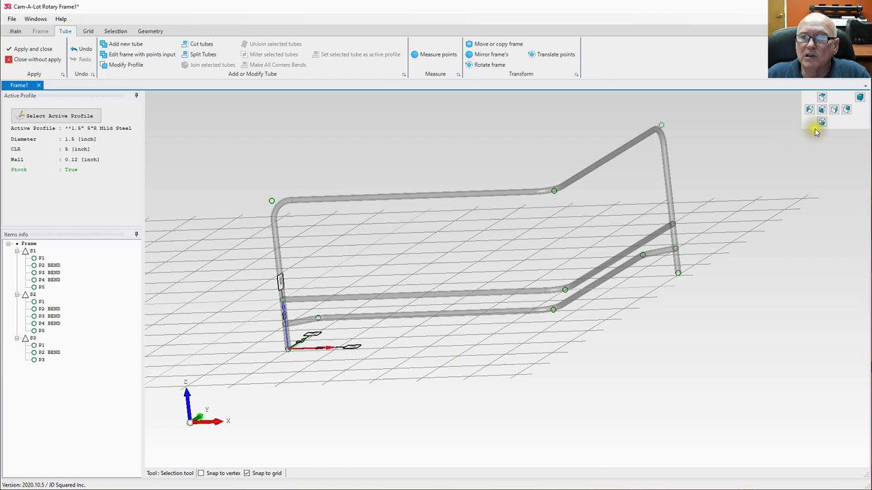
left_click(862, 98)
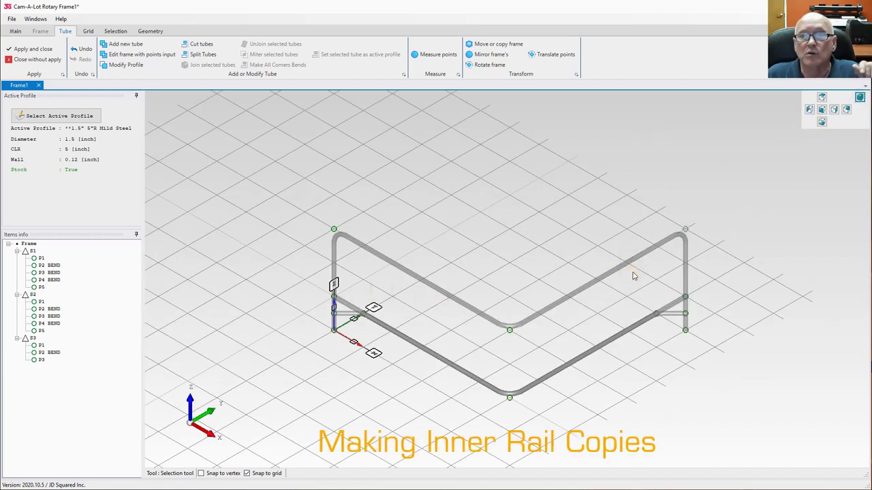
left_click(477, 43)
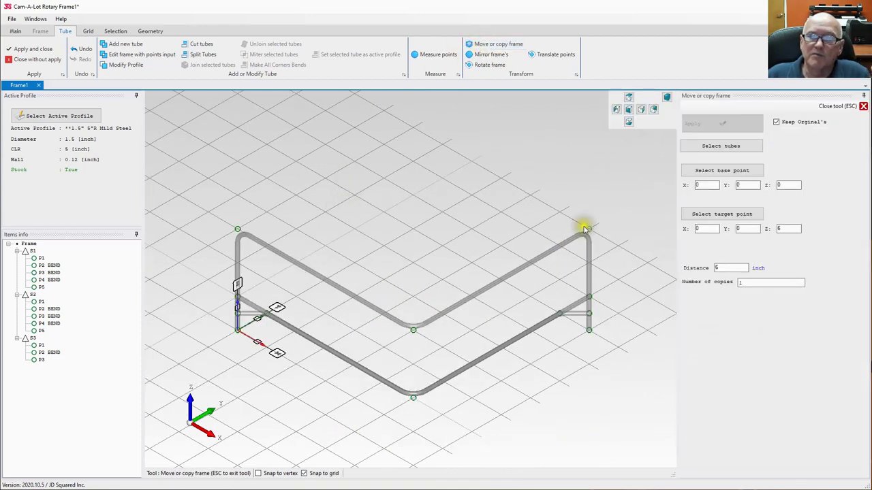
left_click(708, 147)
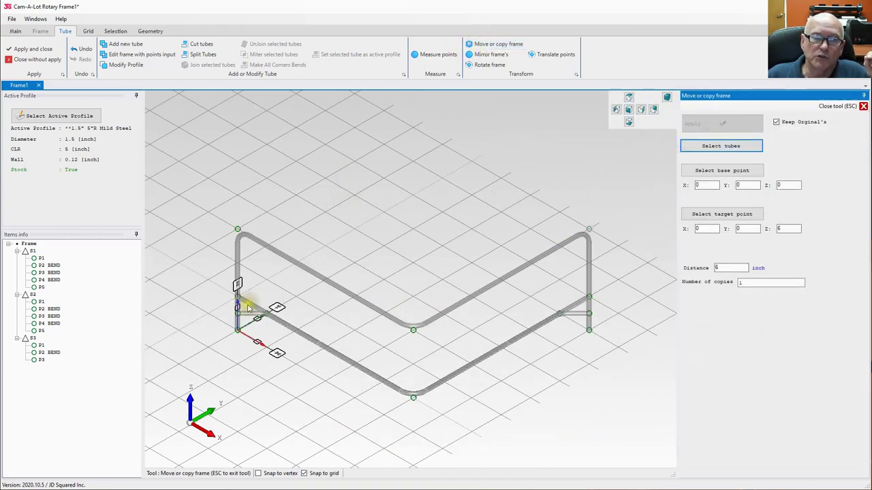
left_click(249, 306)
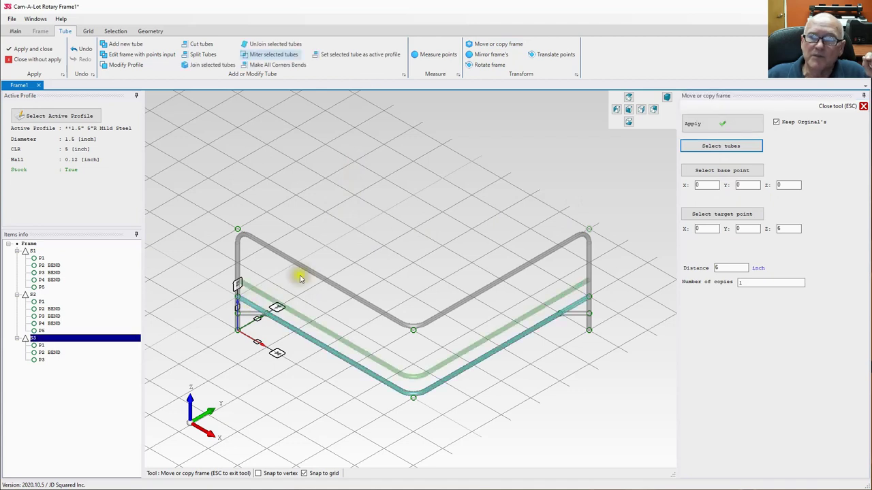
- Set the target point of the inner rail copy to Z=36 inches with the base point at the origin
left_click(699, 186)
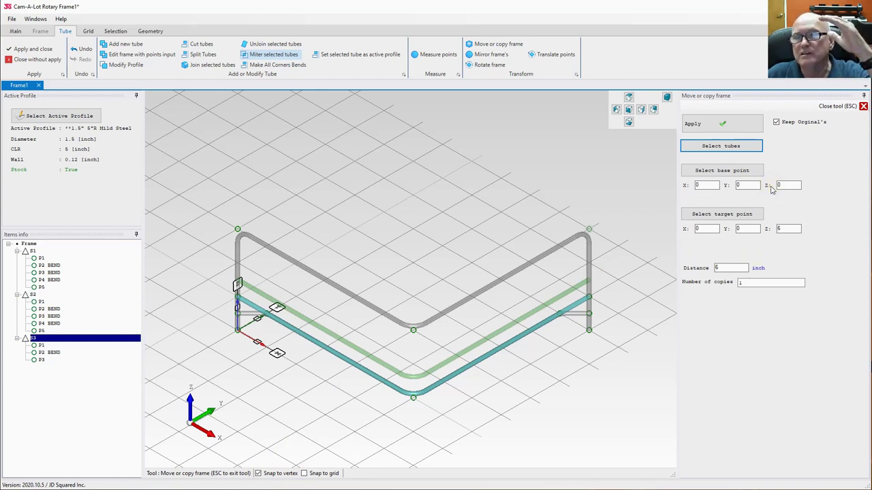
double_click(791, 228)
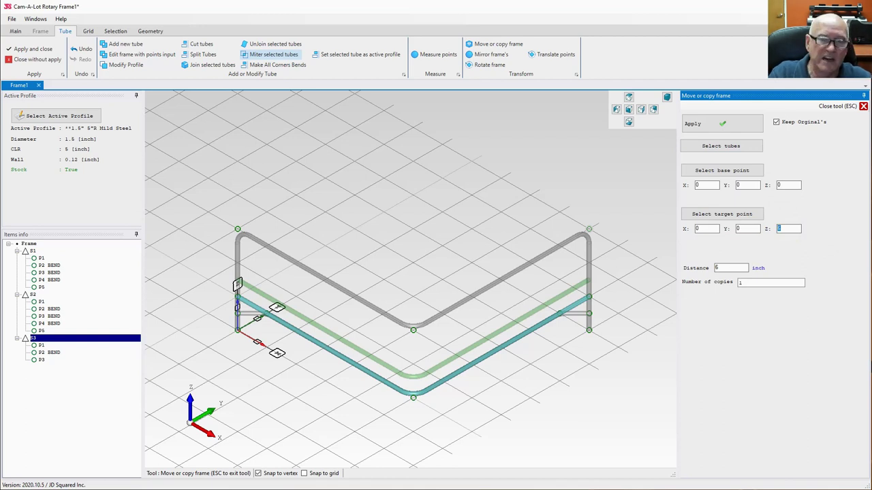
key("Return")
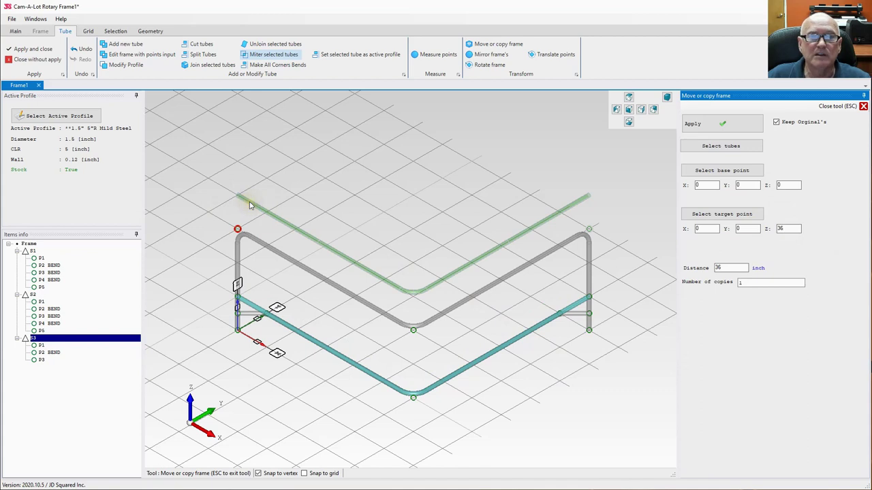
- Copy the inner rail upward with a distance of 6 inches and 3 copies, keeping the original
double_click(724, 267)
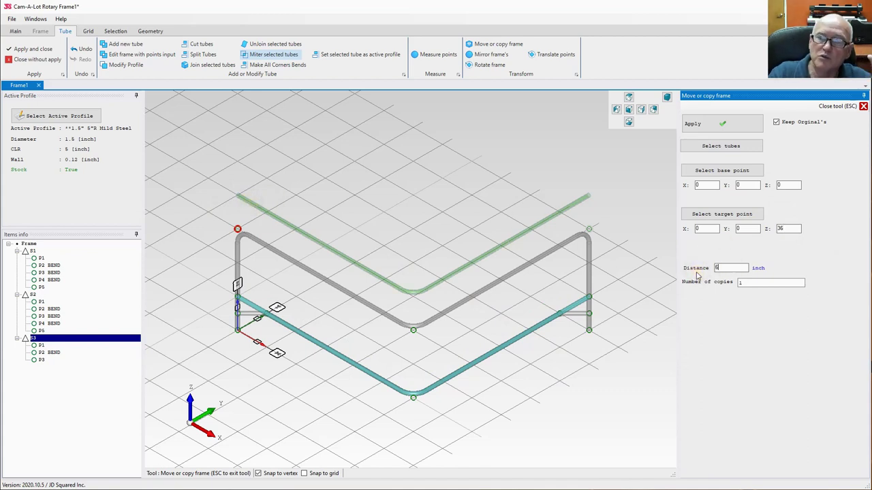
type("6")
key("Return")
left_click(747, 282)
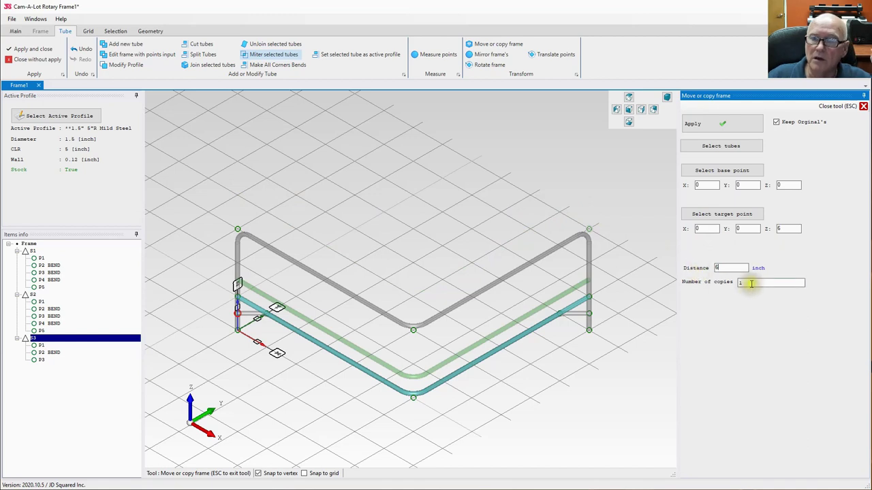
key("BackSpace")
type("3")
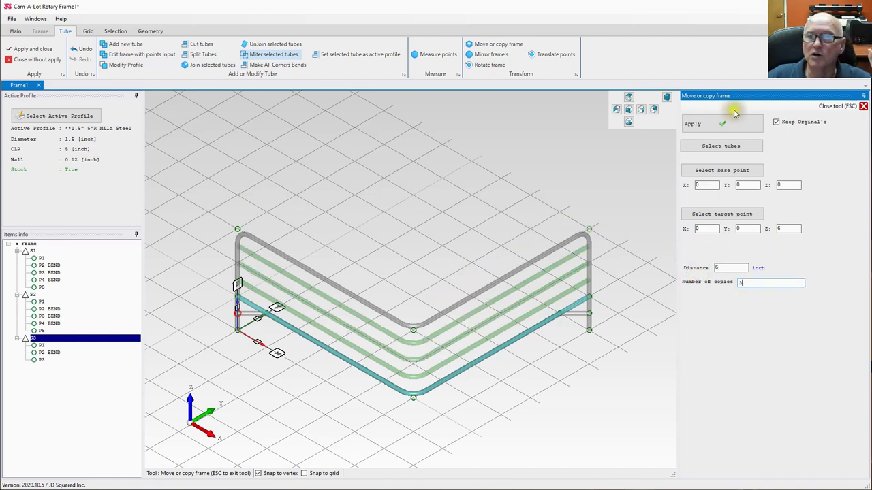
left_click(714, 125)
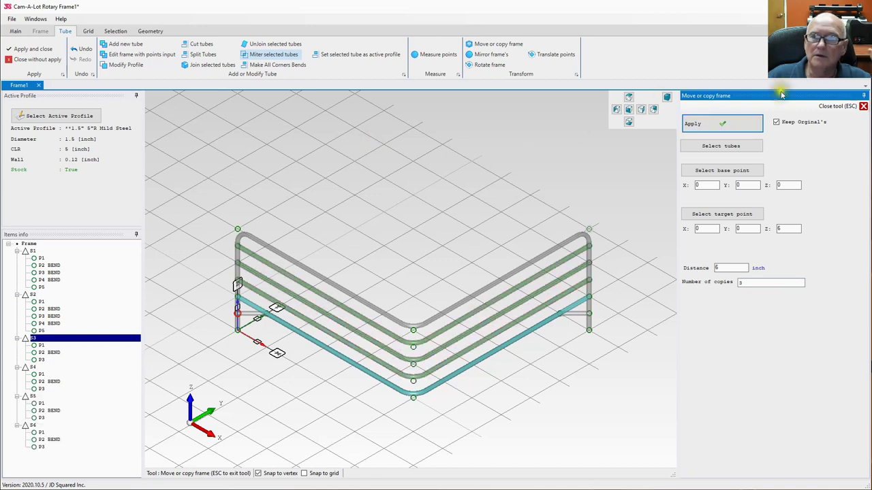
left_click(825, 107)
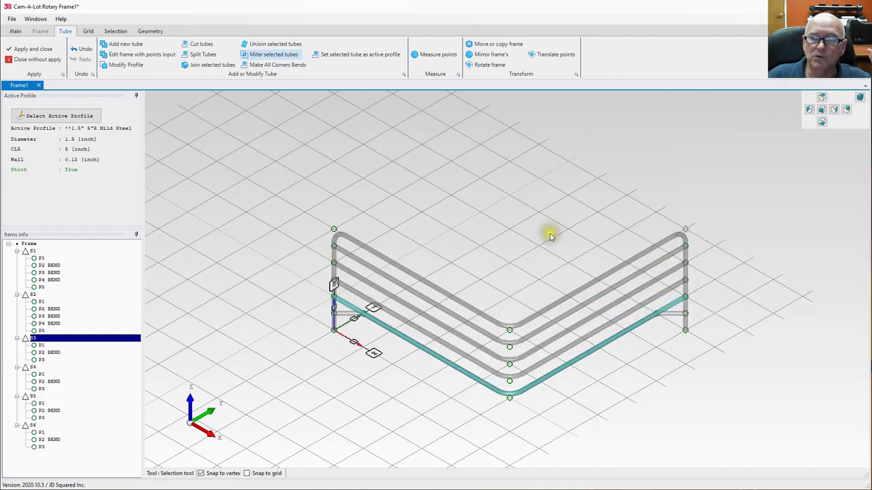
- Apply the tube edits, close the tube editor and inspect the finished frame in 3D
middle_click_drag(509, 290, 512, 238)
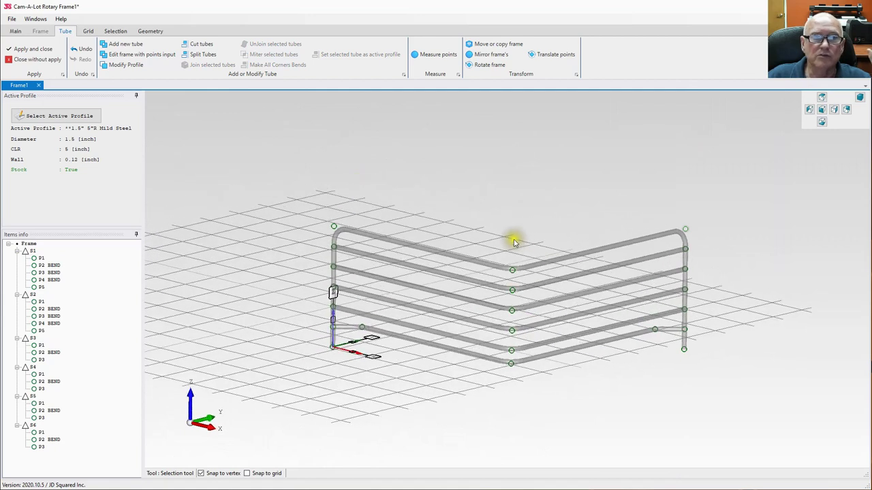
left_click(25, 50)
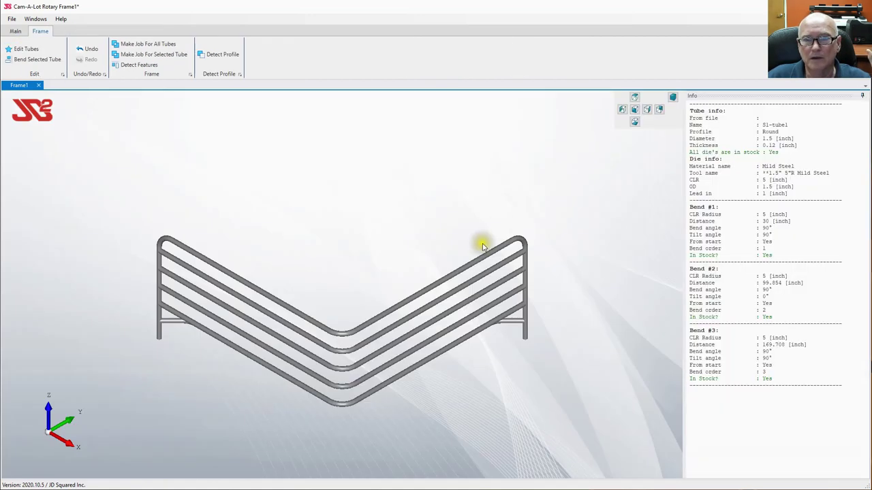
middle_click_drag(481, 242, 313, 285)
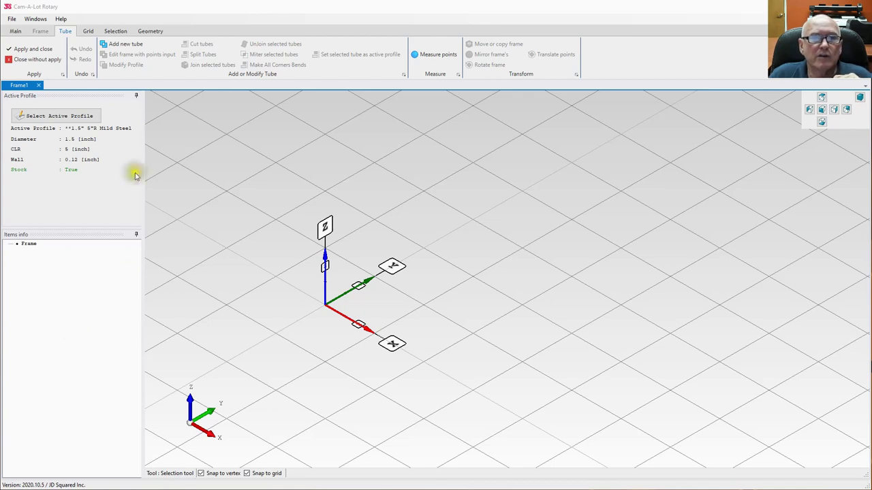
- Examine the grid's origin and angle settings for the X, Y and Z axes in the empty frame
left_click(92, 32)
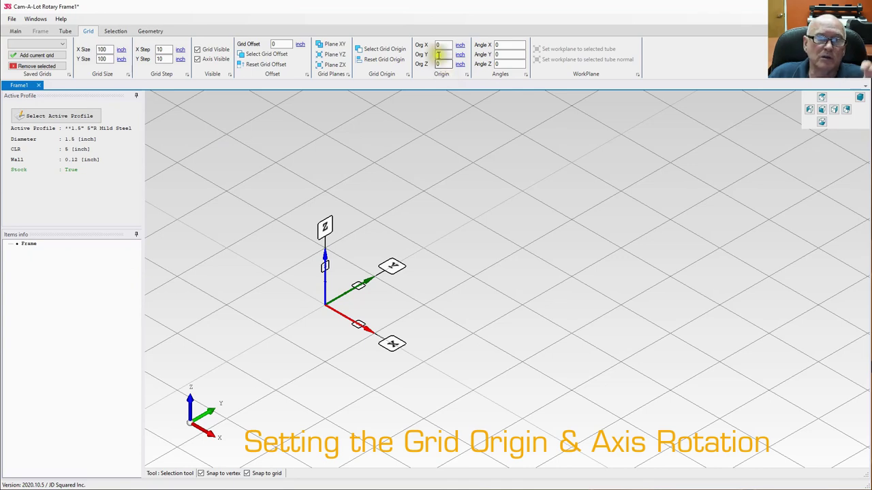
left_click(441, 45)
left_click(444, 64)
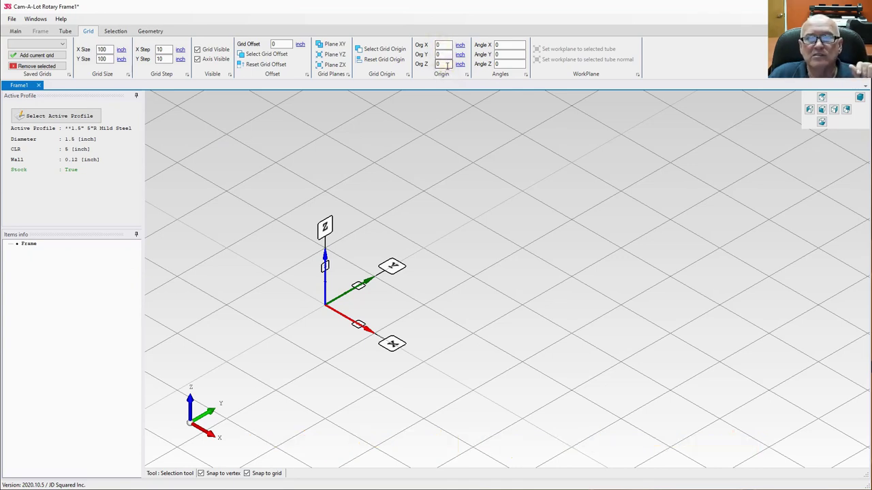
left_click(502, 44)
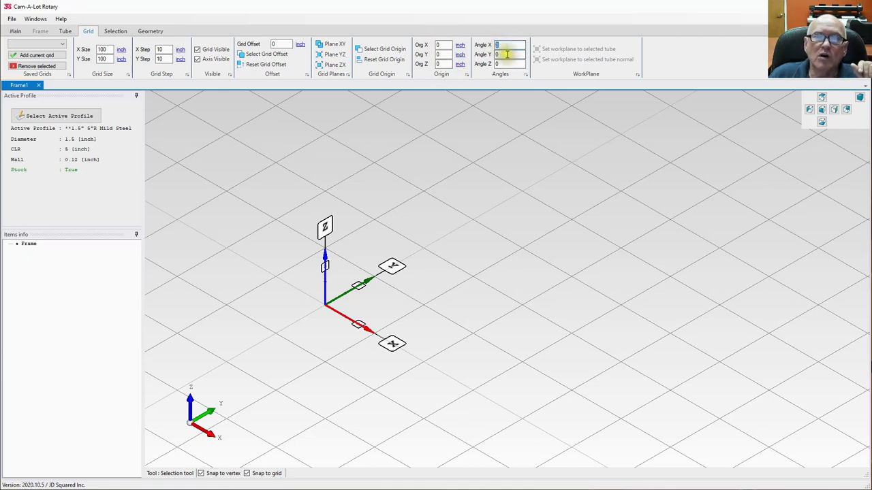
left_click(506, 55)
left_click(504, 64)
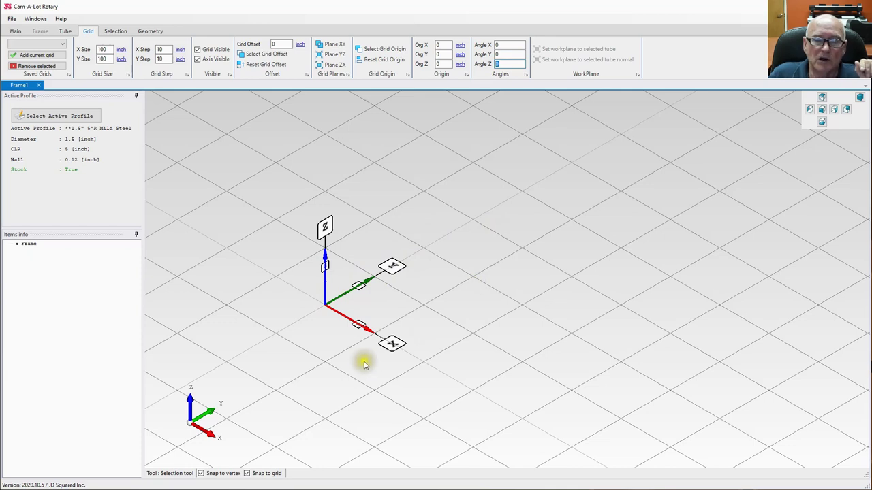
- Save the current grid under the name Basic Floor
scroll(364, 365, "down", 3)
middle_click_drag(464, 295, 461, 272)
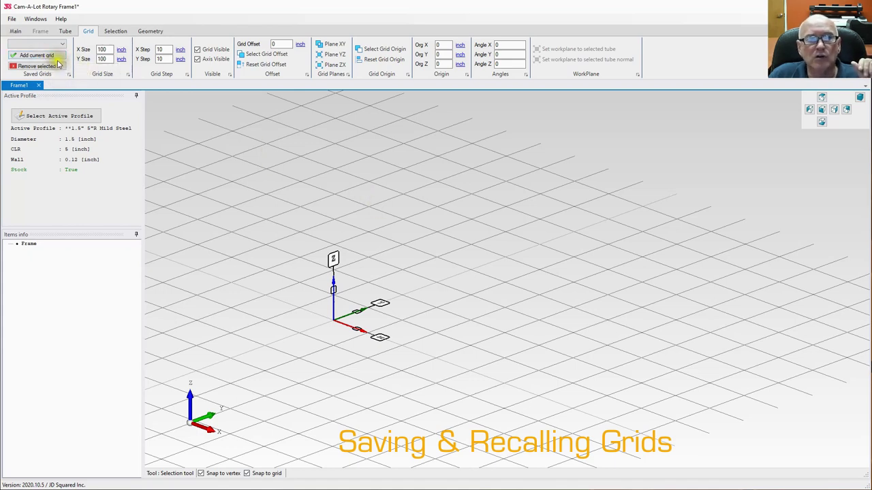
left_click(36, 56)
left_click_drag(77, 97, 3, 88)
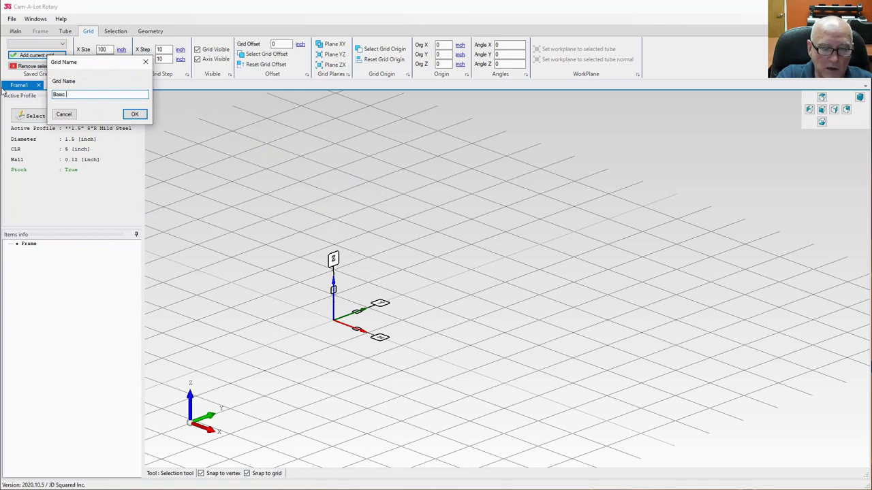
key("Return")
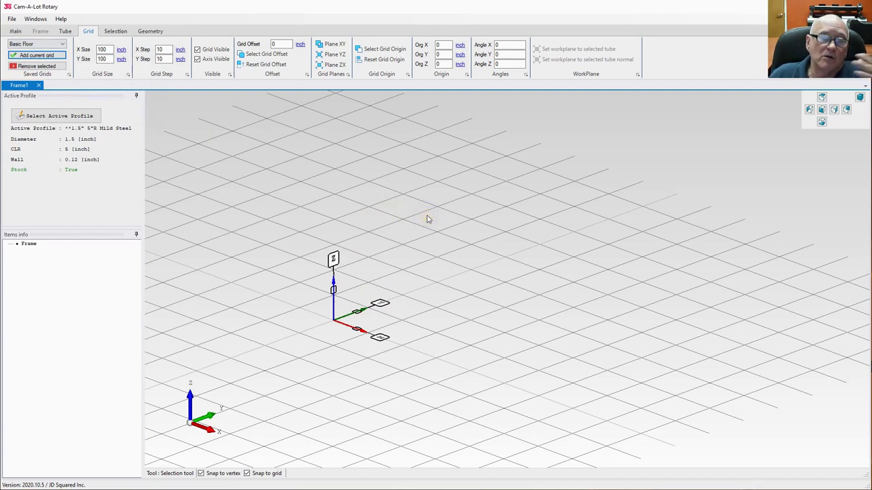
- Add a new straight tube from P1 at the origin to P2 at grid point X=0, Y=30, Z=0
scroll(407, 307, "down", 3)
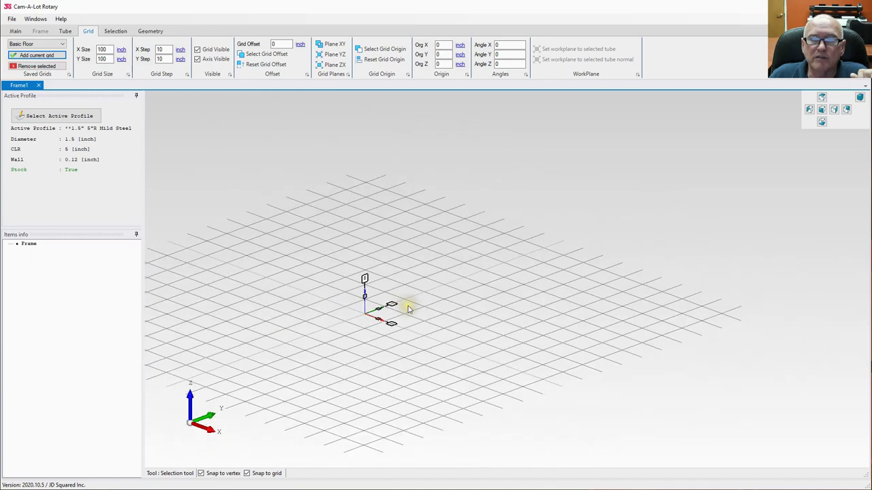
left_click(64, 31)
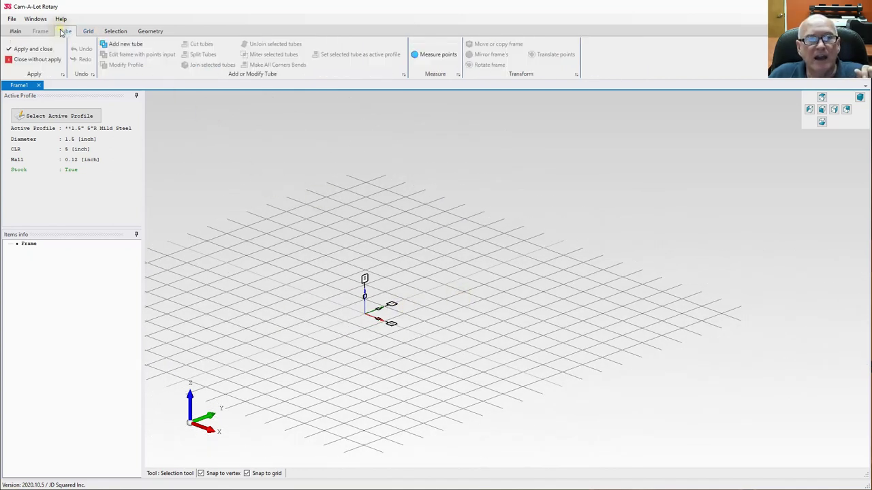
left_click(124, 43)
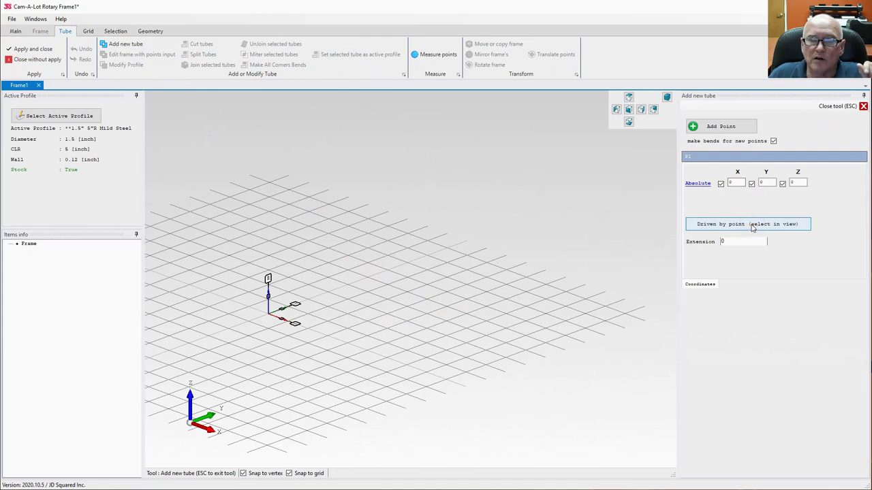
left_click(722, 129)
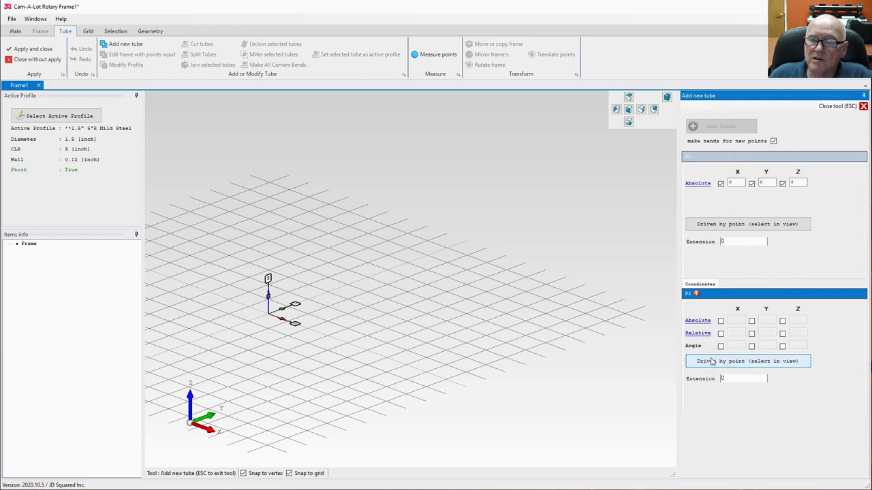
left_click(712, 362)
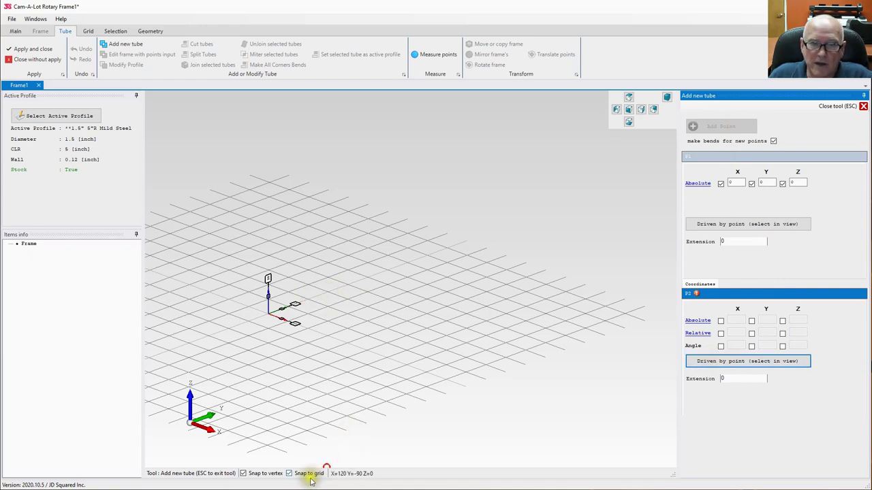
left_click(327, 294)
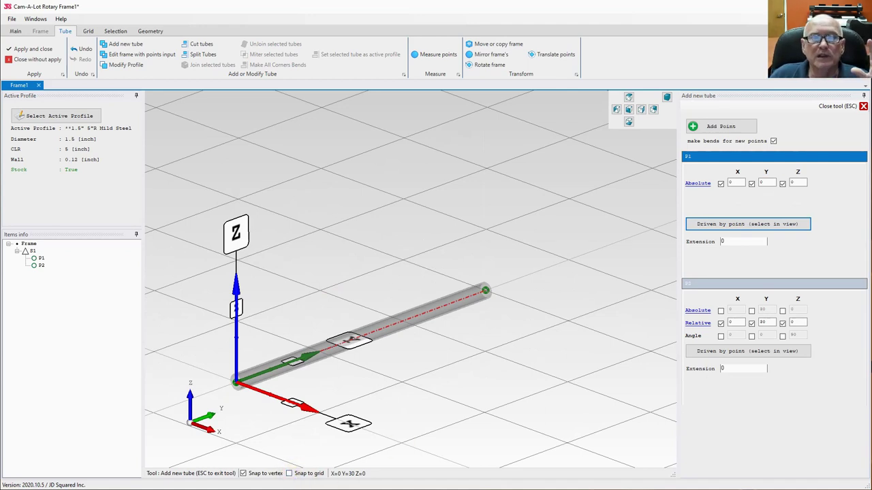
- Move the grid origin to the tube's P2 end at X=0, Y=30, Z=0
left_click(88, 31)
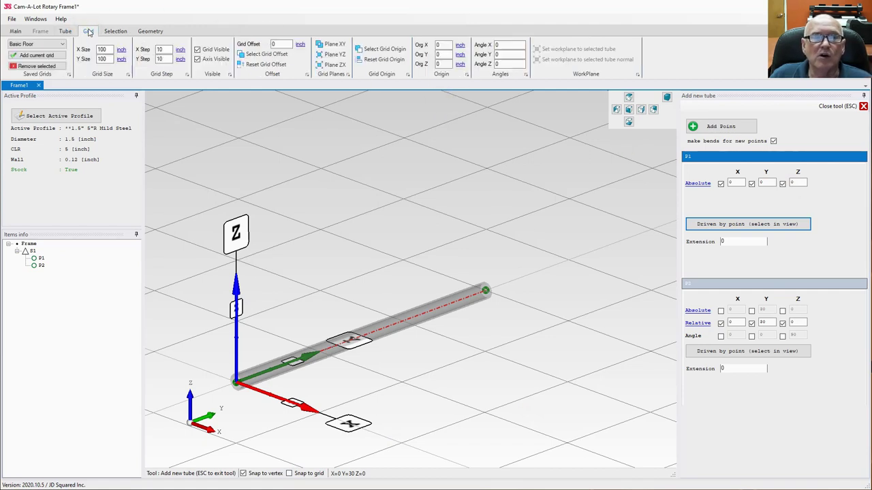
left_click(398, 53)
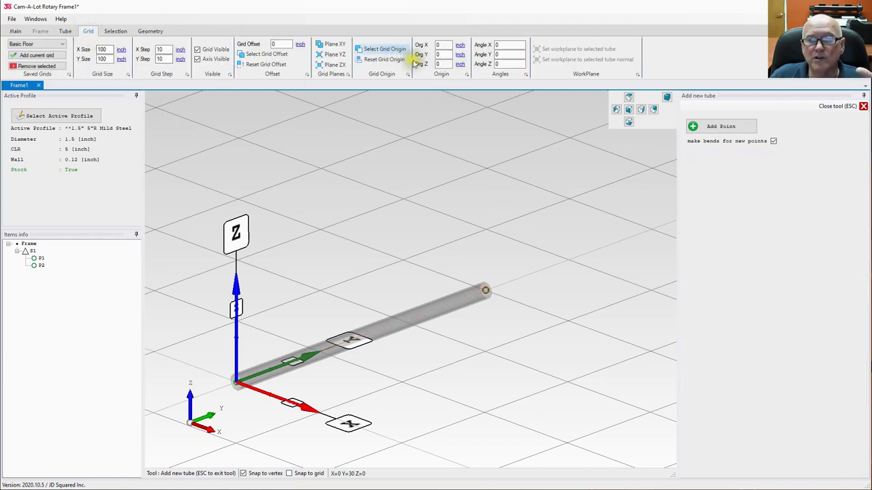
left_click(486, 293)
left_click(488, 282)
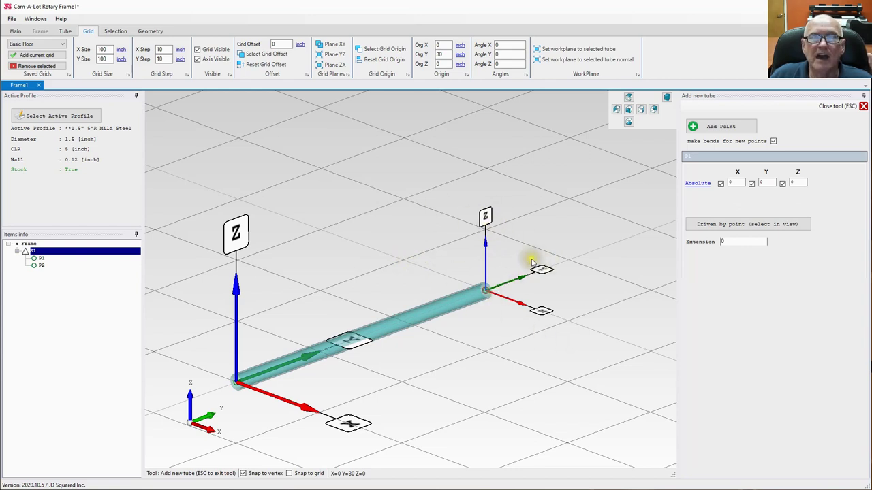
scroll(642, 303, "up", 4)
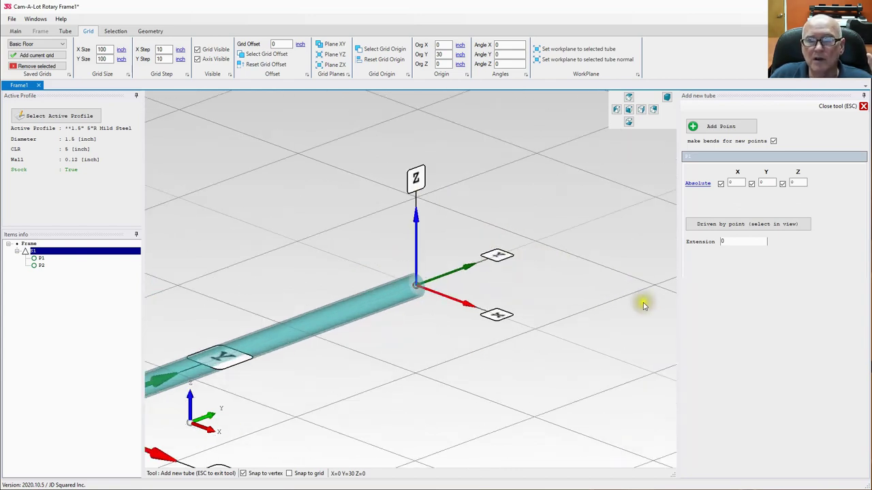
scroll(633, 300, "down", 6)
scroll(600, 265, "up", 3)
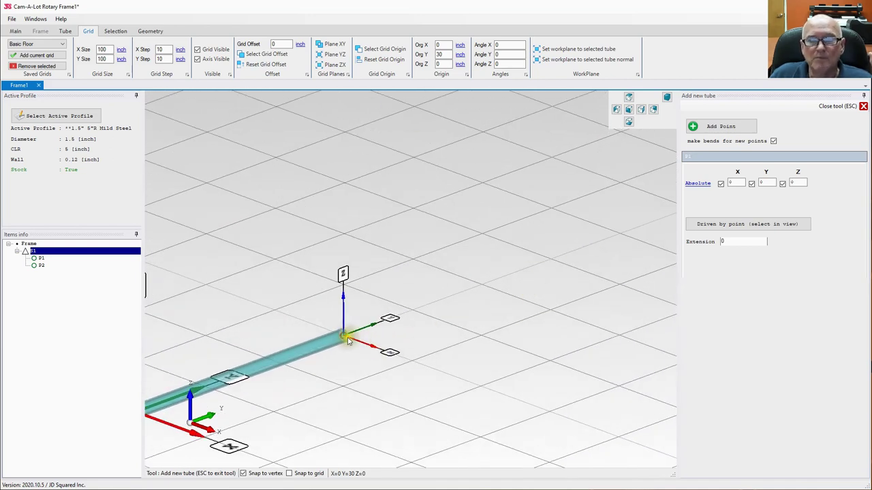
- Rotate the grid 45 degrees about its Z axis at the tube's P2 end
scroll(345, 339, "up", 2)
scroll(345, 339, "up", 1)
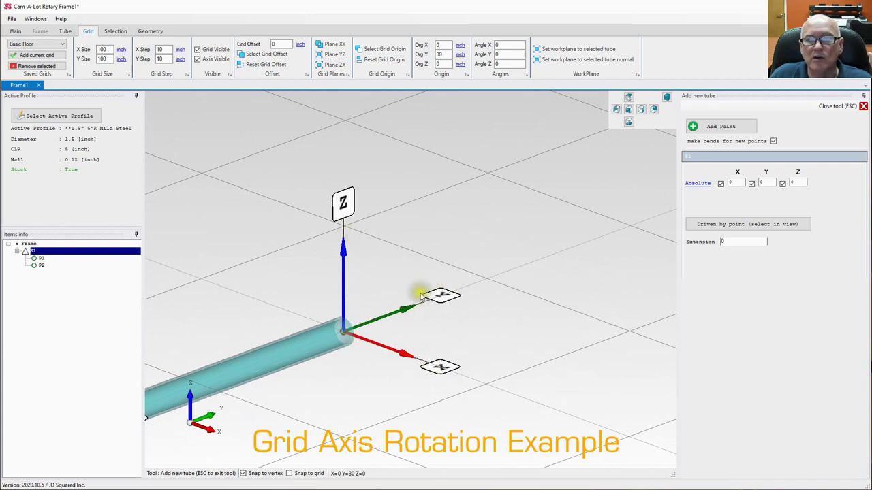
left_click(586, 60)
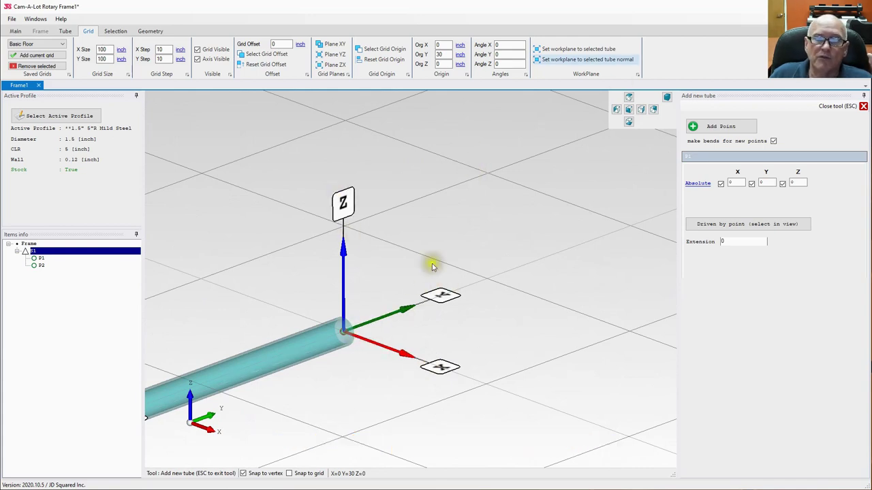
middle_click_drag(410, 265, 472, 375)
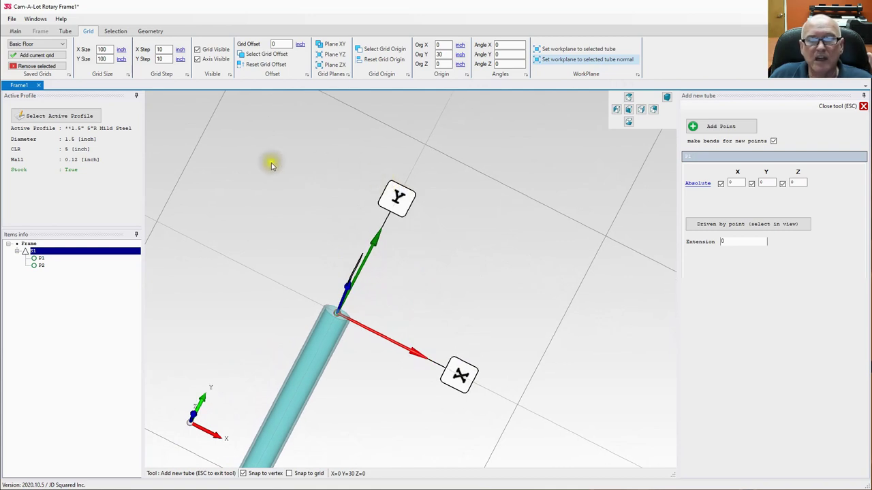
middle_click_drag(354, 276, 352, 177)
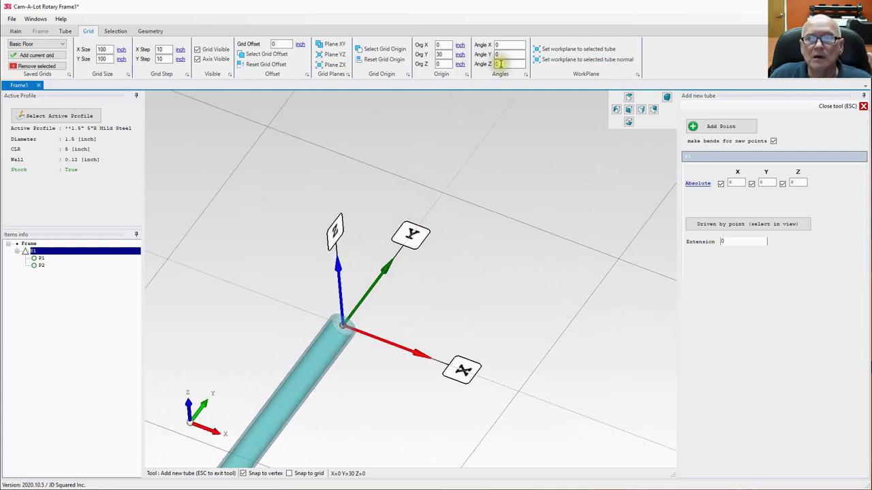
type("45")
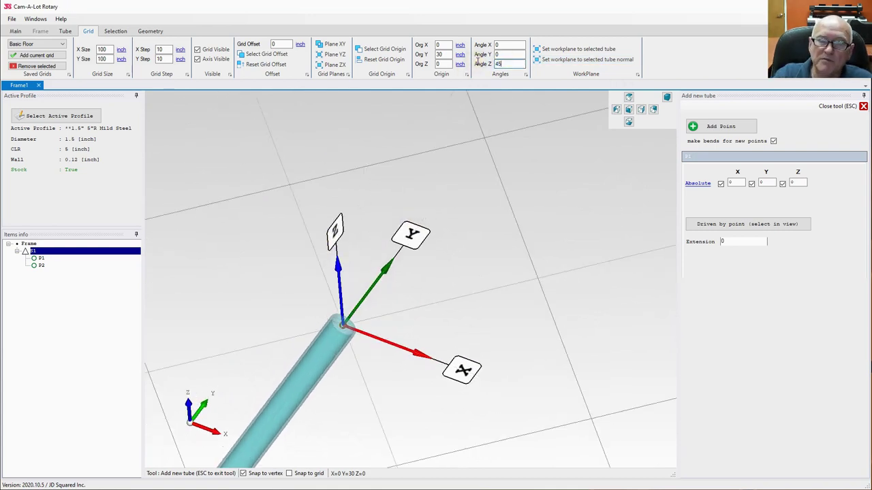
middle_click_drag(370, 198, 307, 259)
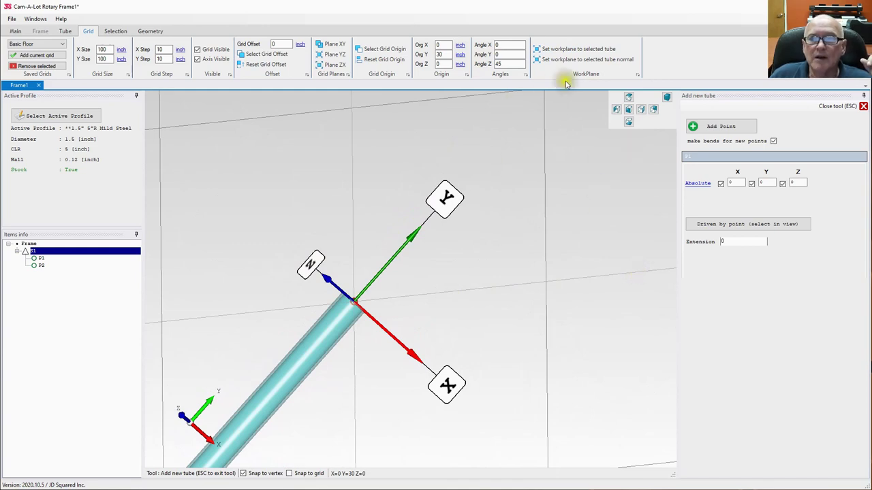
- Reset the grid's Z angle to 0
double_click(502, 63)
type("0")
key("Return")
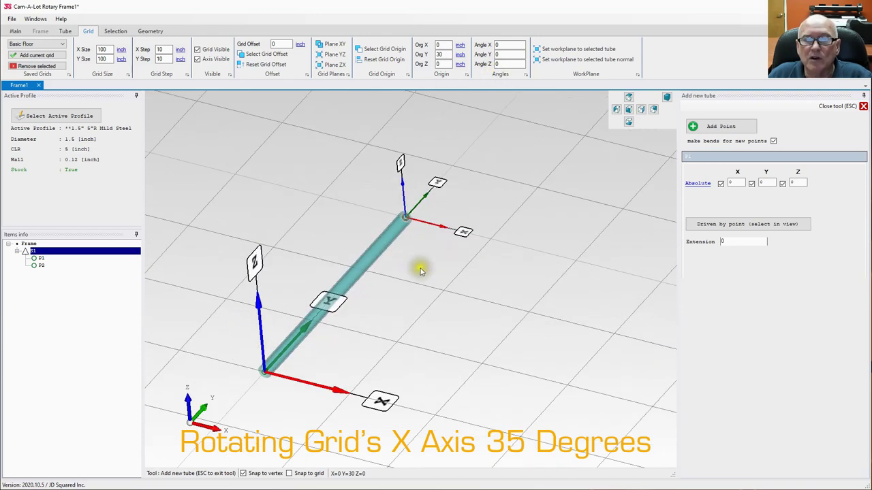
- Rotate the grid 35 degrees about its X axis at the tube's P2 end
left_click(508, 45)
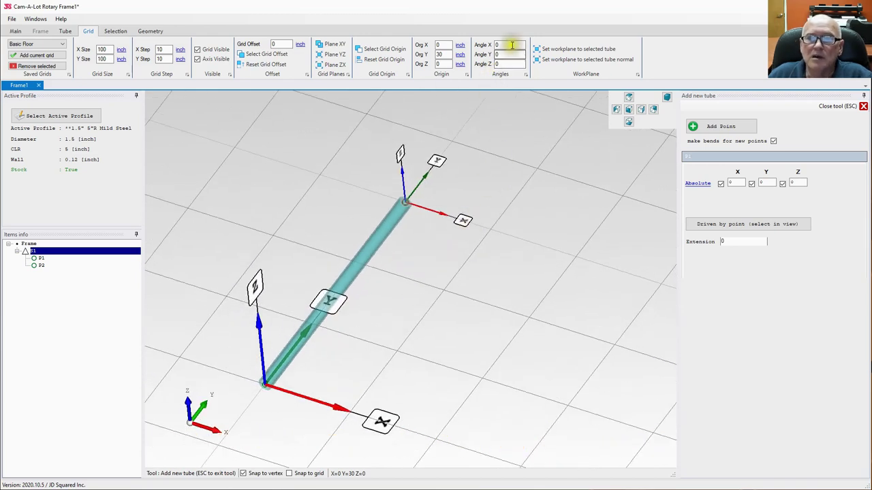
type("35")
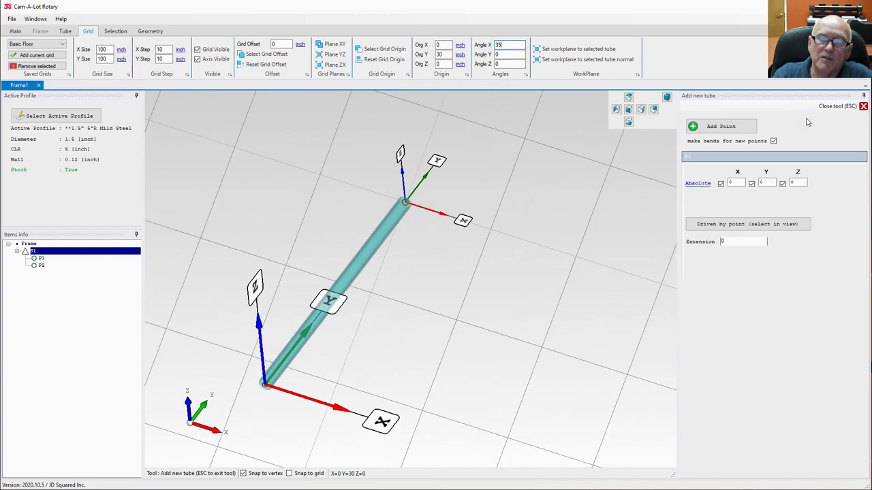
middle_click_drag(297, 399, 305, 348)
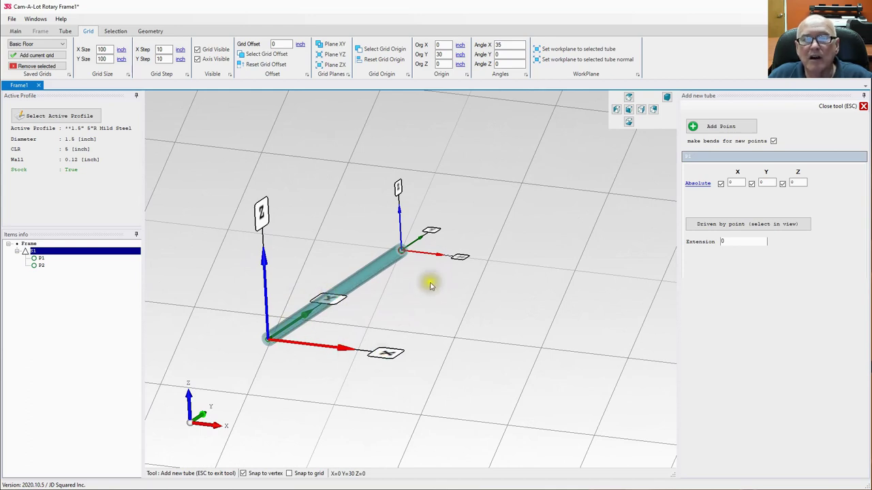
middle_click_drag(428, 282, 412, 292)
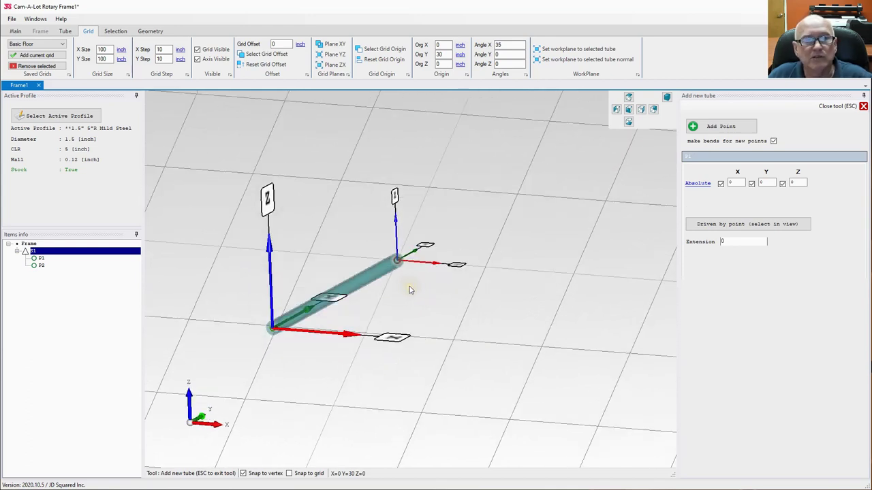
- Save the rotated grid under the name 35 Degrees
left_click(42, 56)
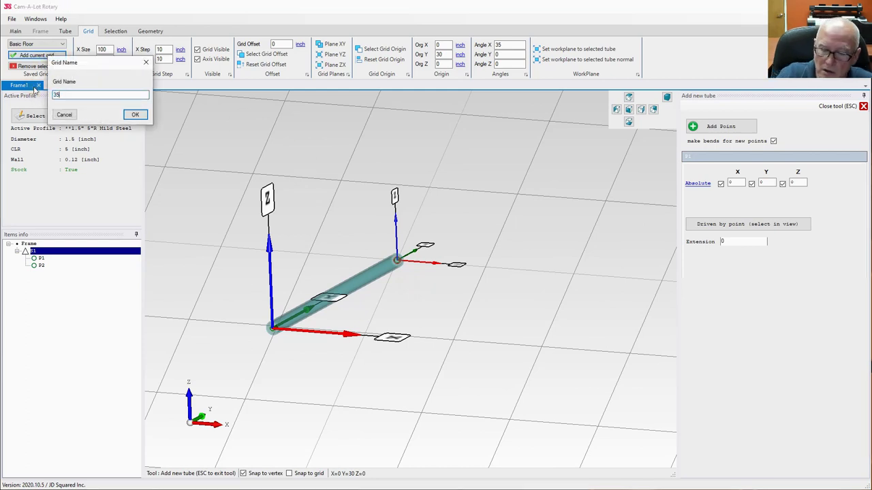
type("35 Degrees")
key("Return")
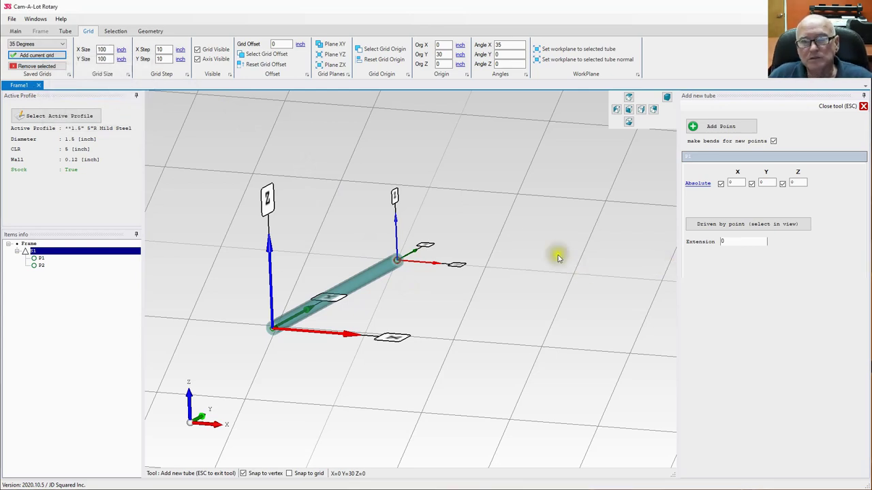
- Recall the saved Basic Floor grid and switch back to the 35 Degrees grid
left_click(28, 44)
left_click(23, 52)
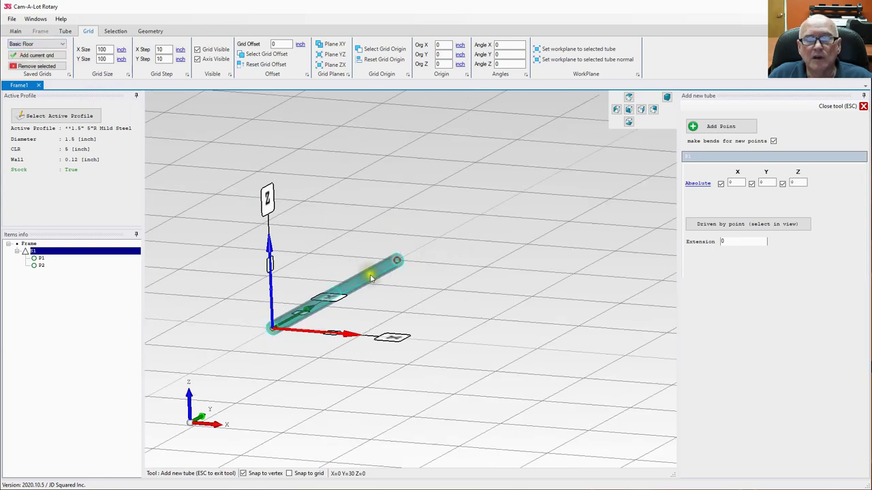
left_click(667, 96)
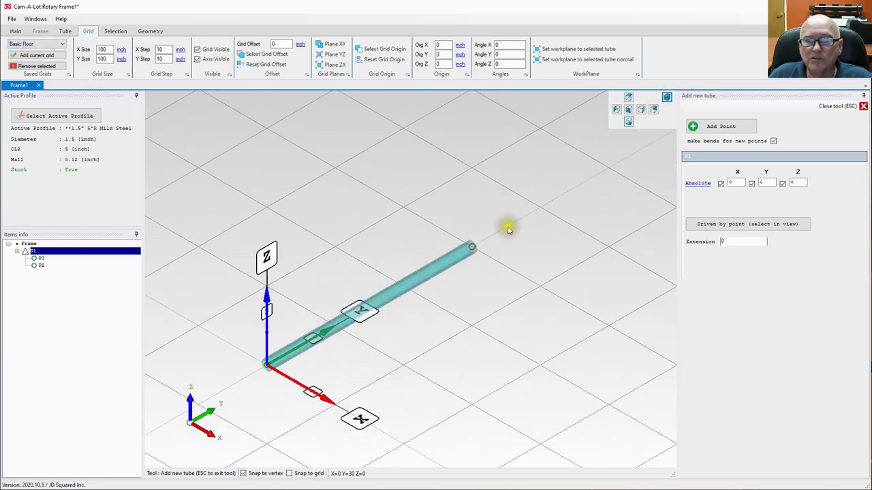
scroll(501, 231, "down", 3)
scroll(545, 252, "down", 2)
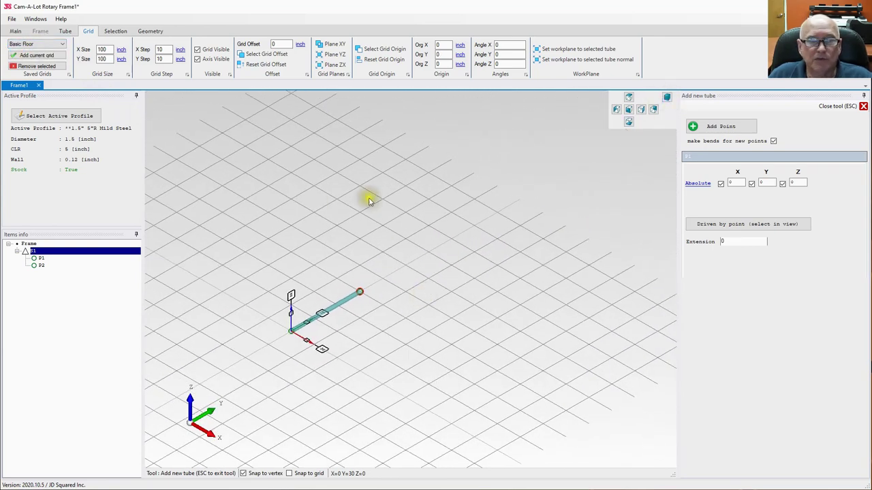
left_click(37, 43)
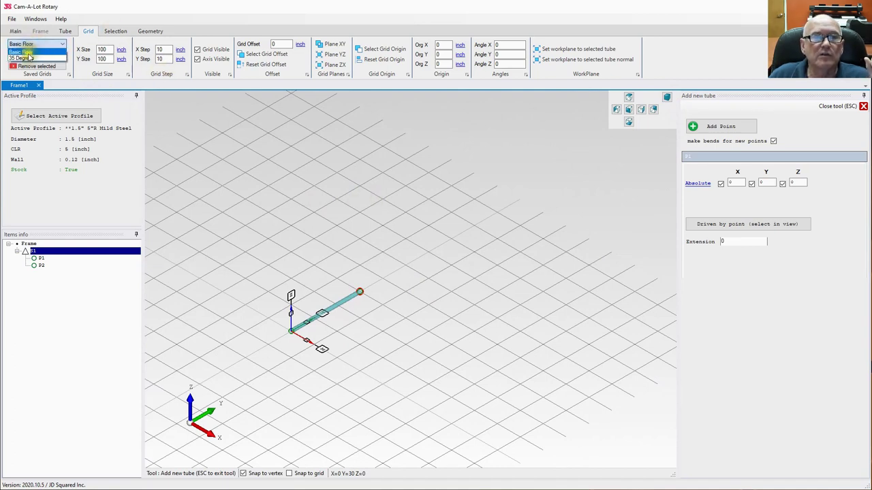
left_click(27, 57)
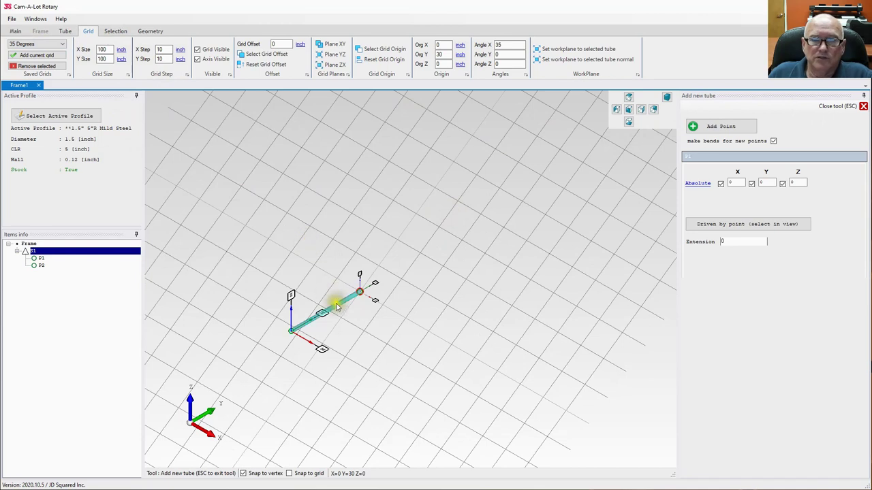
- Edit the tube by its points with grid snapping enabled, adding P3 at grid point X=0, Y=46.38, Z=11.47
left_click(65, 31)
left_click(123, 55)
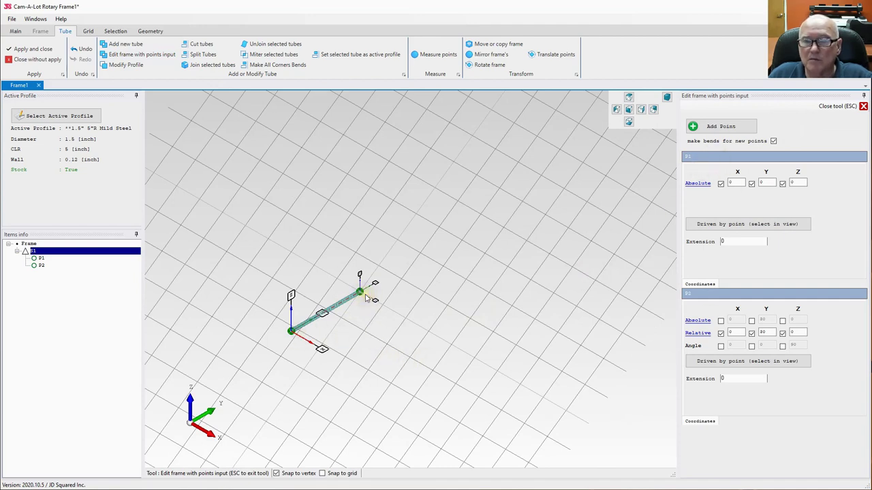
left_click(715, 127)
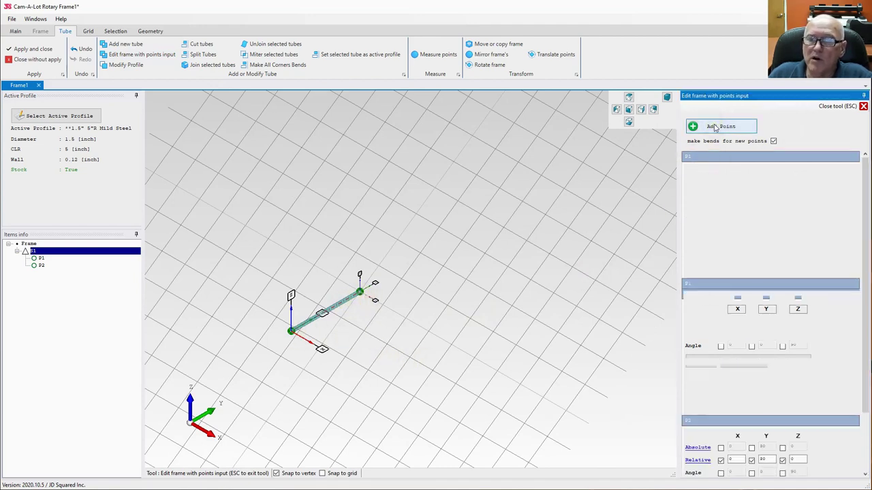
left_click(733, 423)
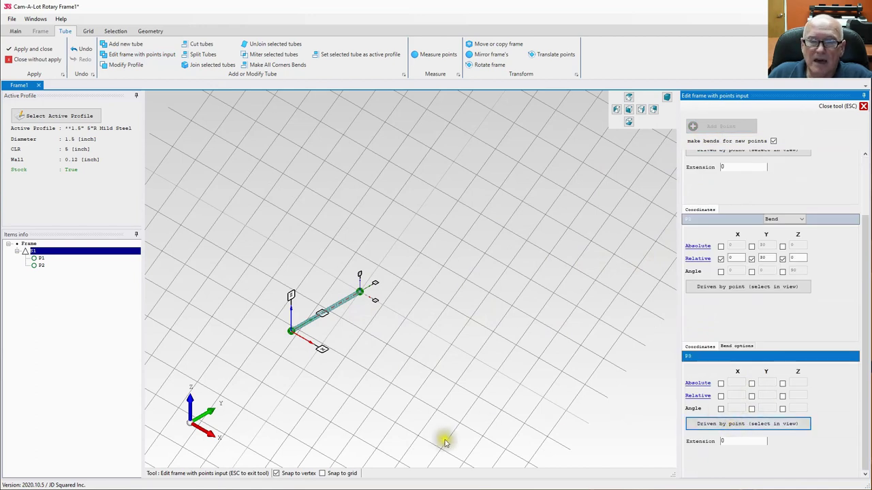
left_click(322, 474)
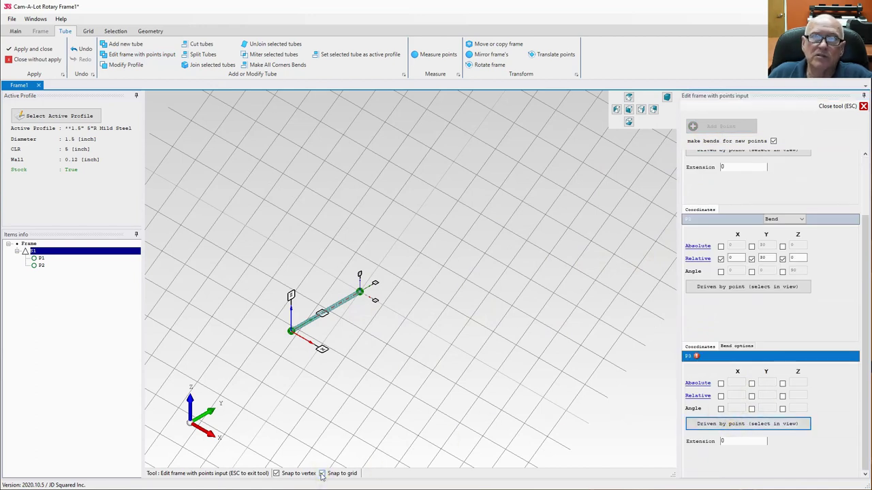
left_click(398, 241)
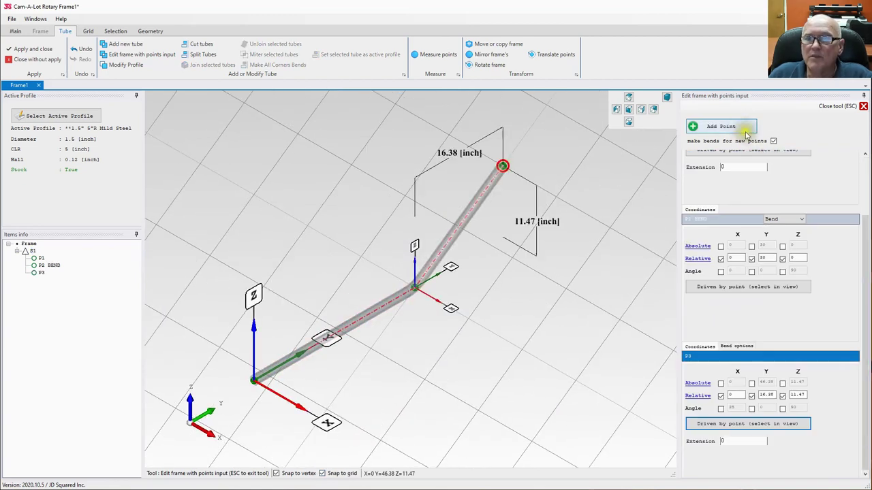
- Extend the tube on the tilted grid with P4 at X=20, Y=46.38, Z=11.47 and P5 at X=20, Y=30, Z=0
left_click(744, 131)
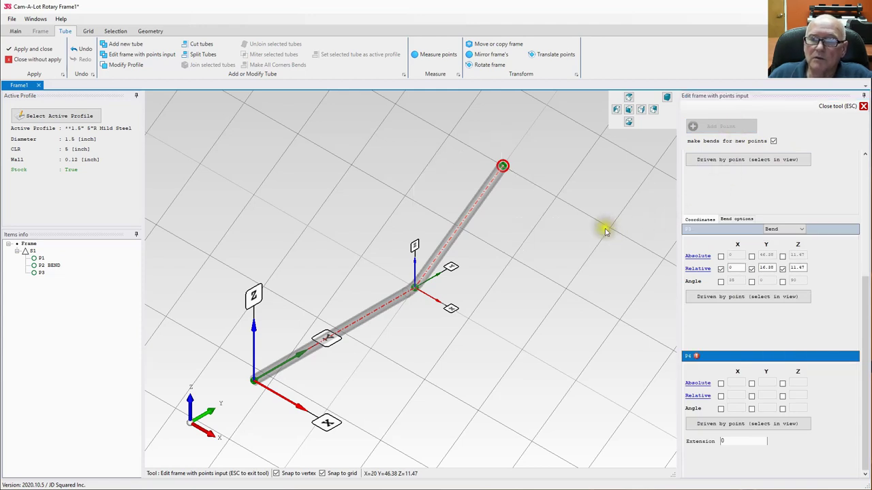
left_click(726, 423)
left_click(609, 230)
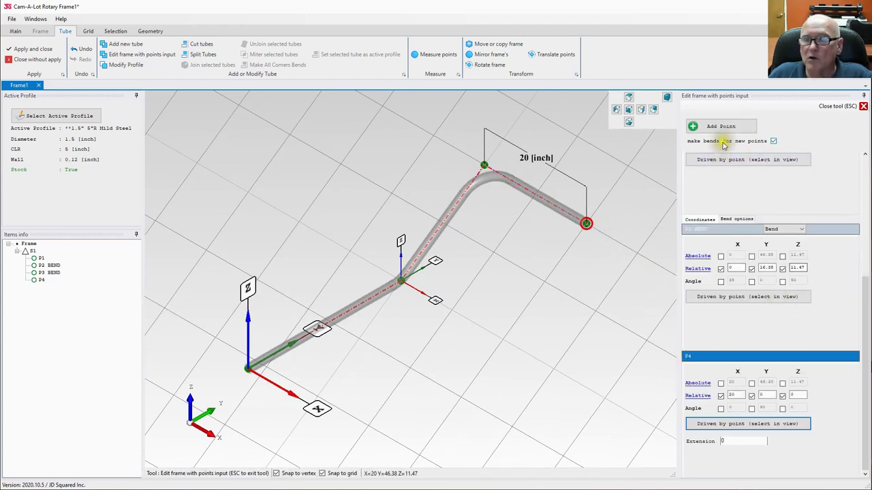
left_click(727, 129)
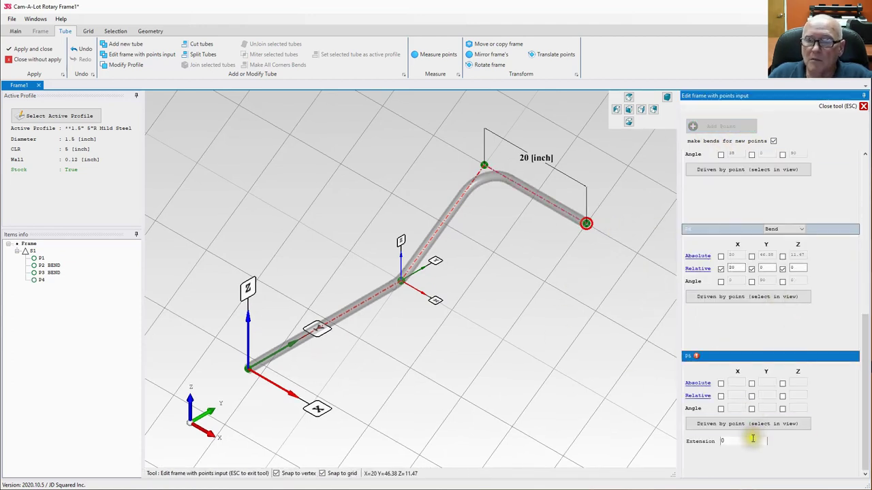
left_click(740, 423)
left_click(503, 339)
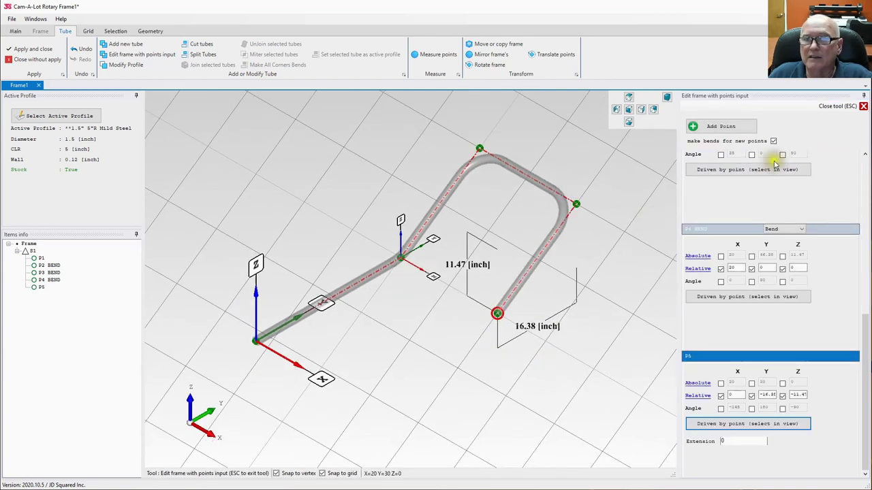
- Load the saved Basic Floor grid while keeping the tube open for point editing
left_click(88, 31)
left_click(40, 45)
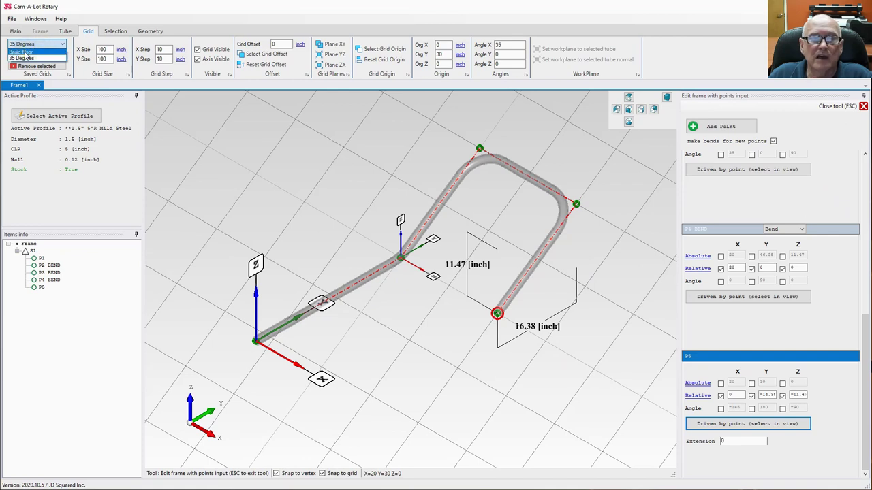
left_click(24, 53)
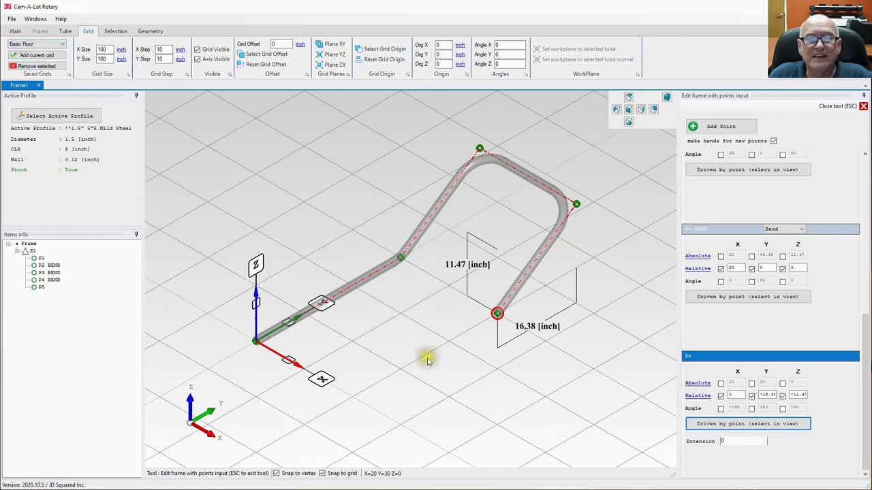
middle_click_drag(428, 361, 402, 334)
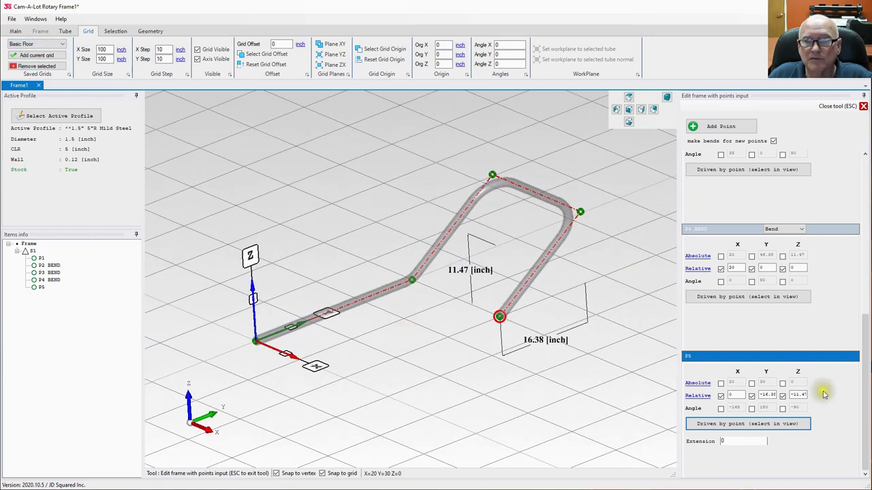
- Add P6 to the tube at grid point X=20, Y=0, Z=0 and finish the point editing
left_click(716, 125)
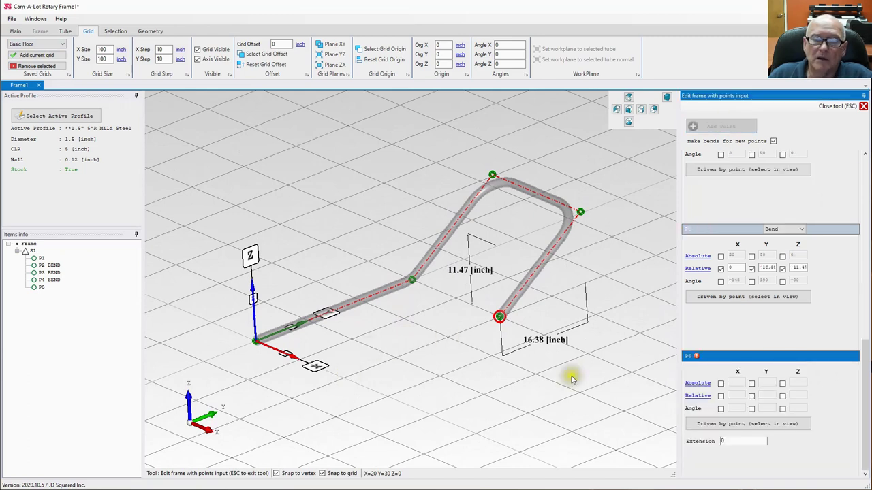
left_click(722, 421)
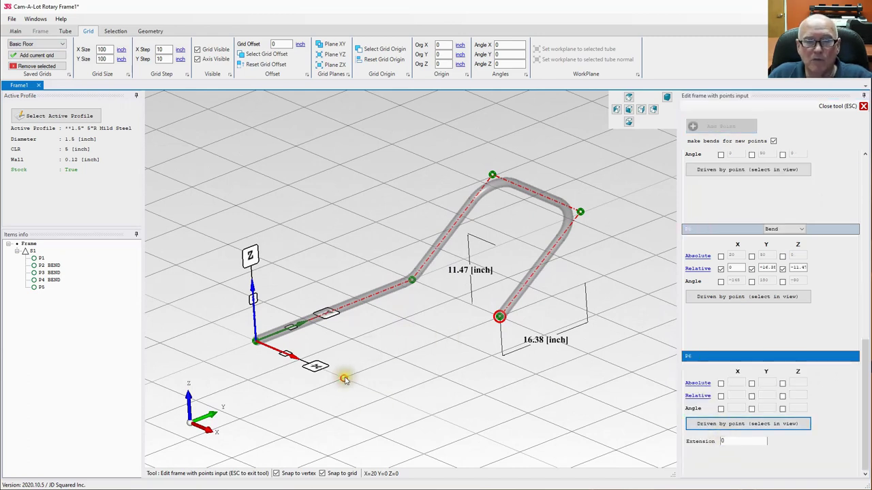
left_click(344, 380)
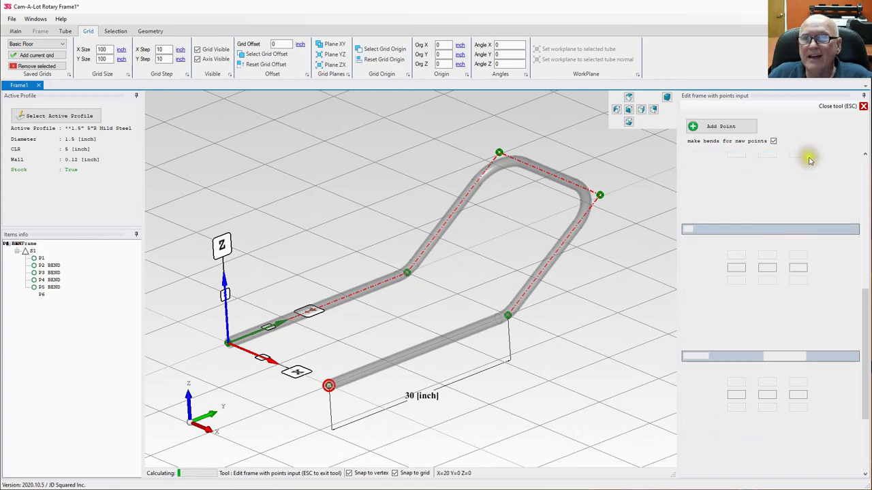
left_click(831, 108)
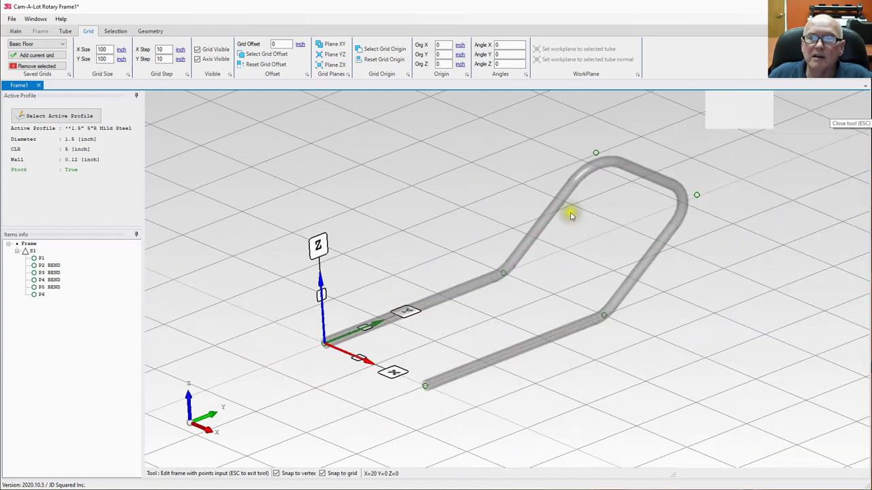
mouse_move(504, 305)
middle_mouse_down()
mouse_move(604, 249)
mouse_move(560, 247)
mouse_move(497, 286)
mouse_move(498, 299)
middle_mouse_up()
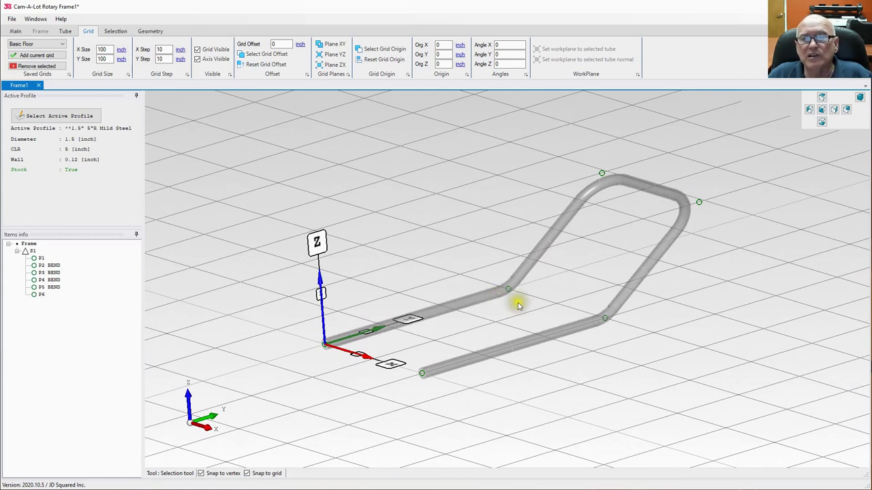
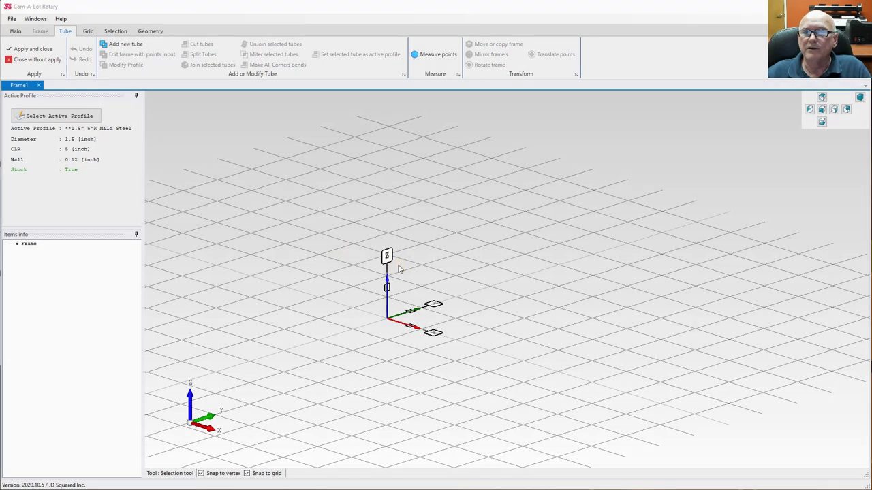
- Start a new tube with P1 at the origin and P2 at absolute Y=15, Z=20 inches
left_click(88, 31)
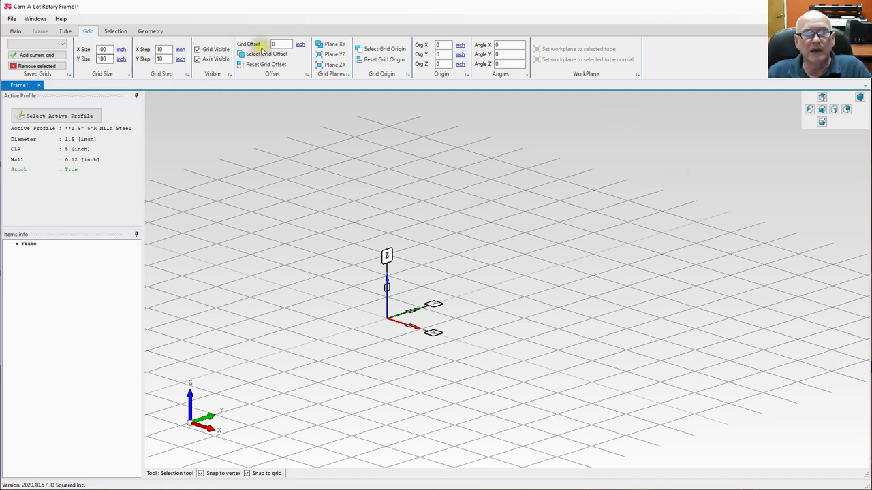
left_click(65, 31)
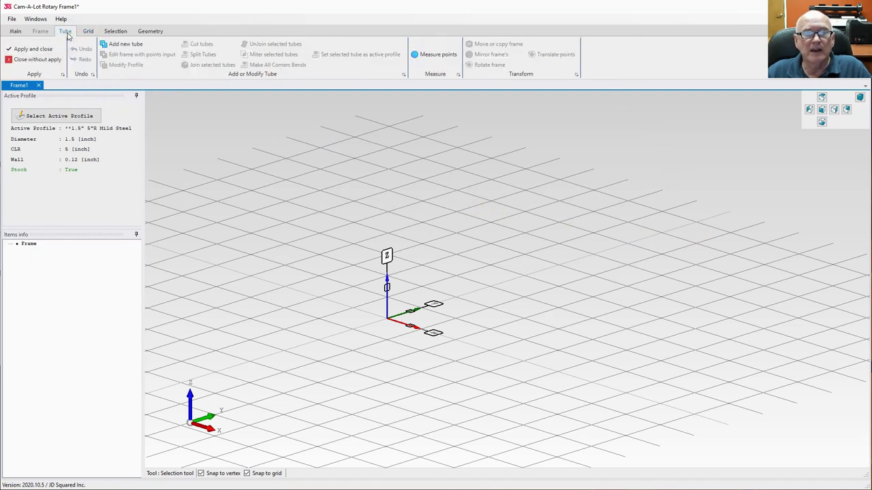
left_click(137, 45)
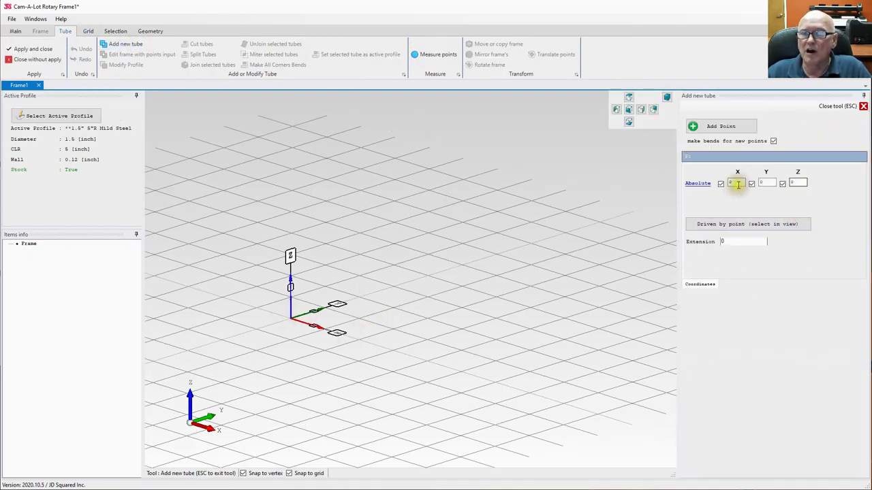
left_click(730, 126)
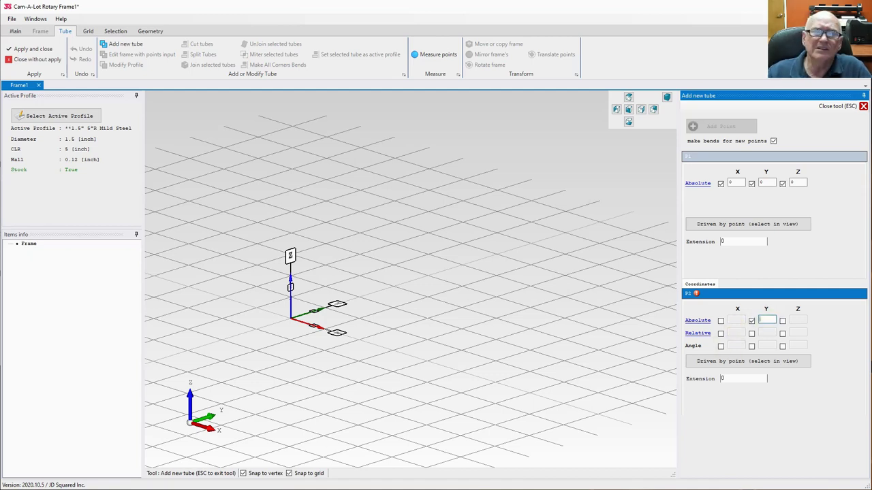
left_click(763, 320)
type("15")
key("Return")
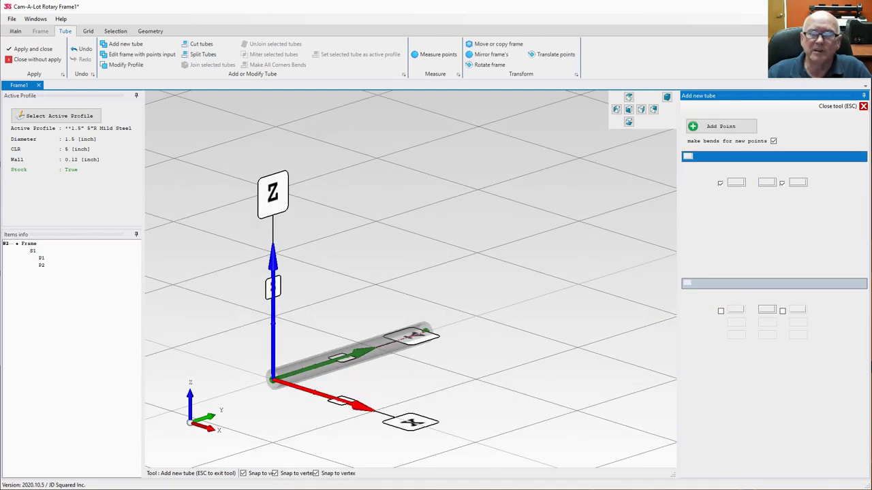
left_click(799, 310)
type("20")
key("Return")
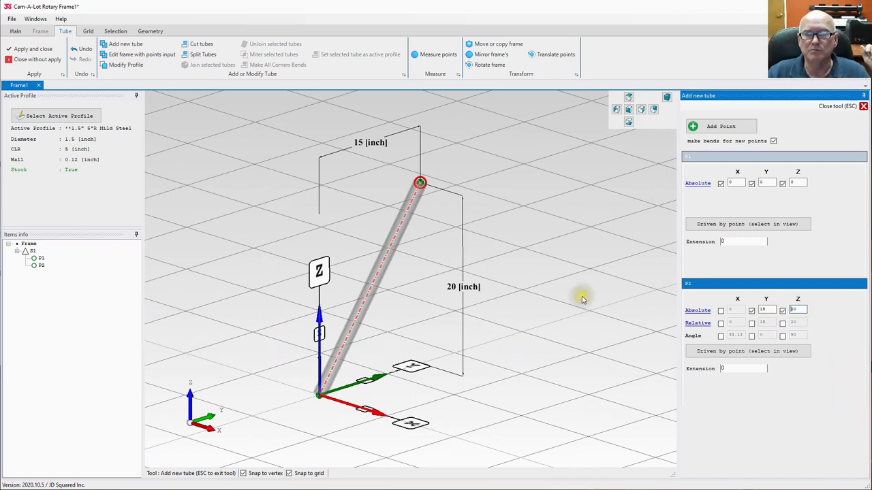
middle_click_drag(498, 234, 447, 191)
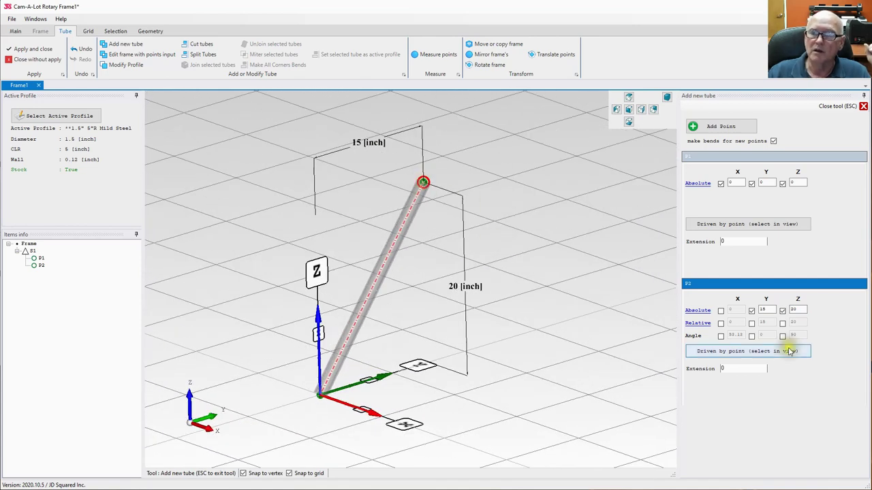
- Add P3 to the tube with absolute Z=30 and a relative X of 18 inches from P2
left_click(730, 127)
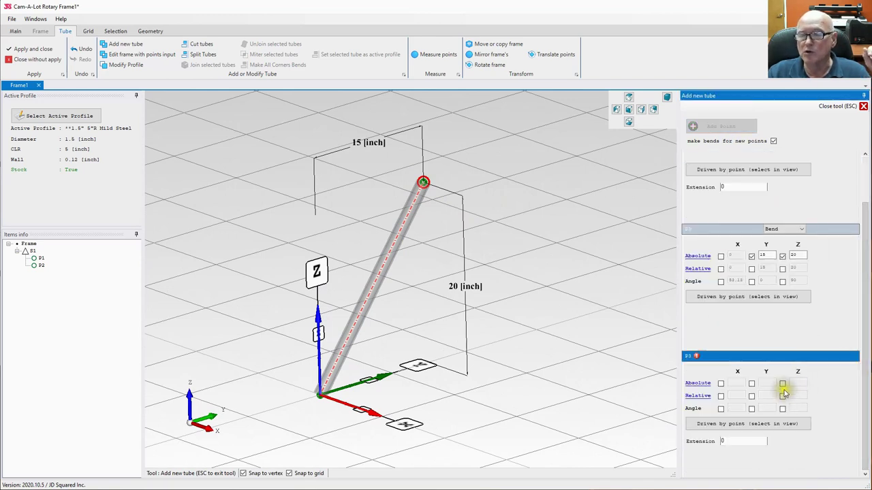
left_click(783, 384)
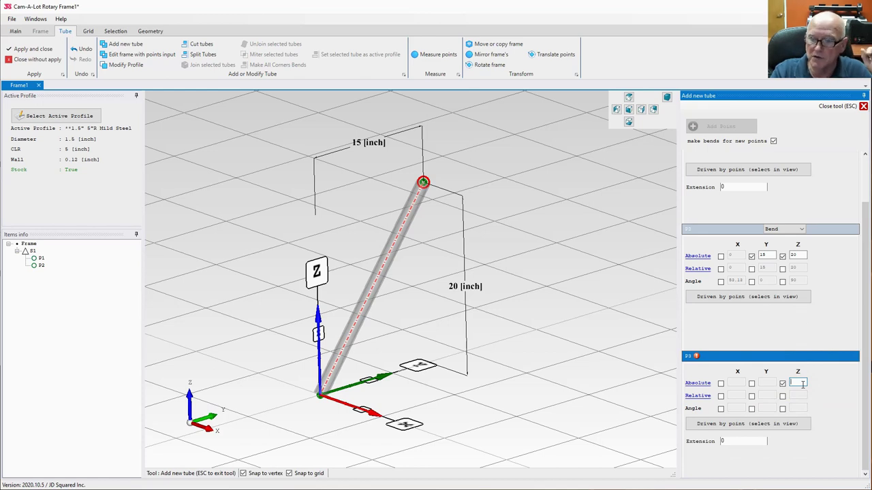
left_click(804, 386)
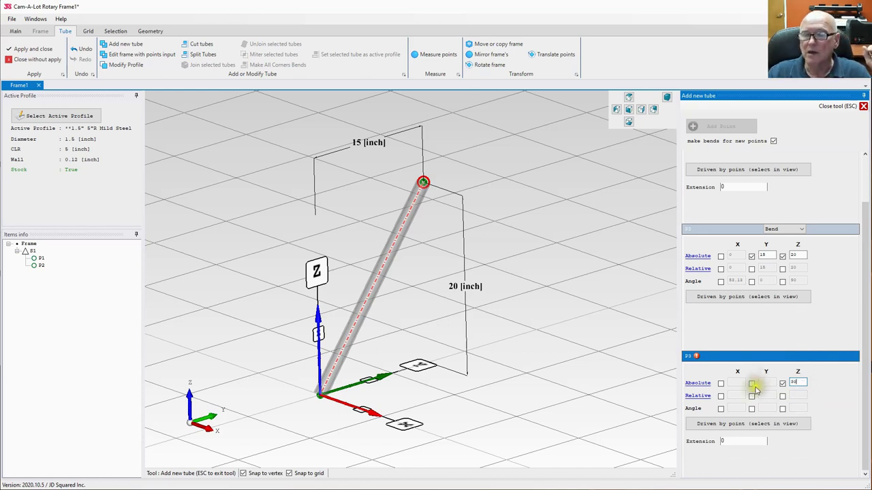
left_click(720, 385)
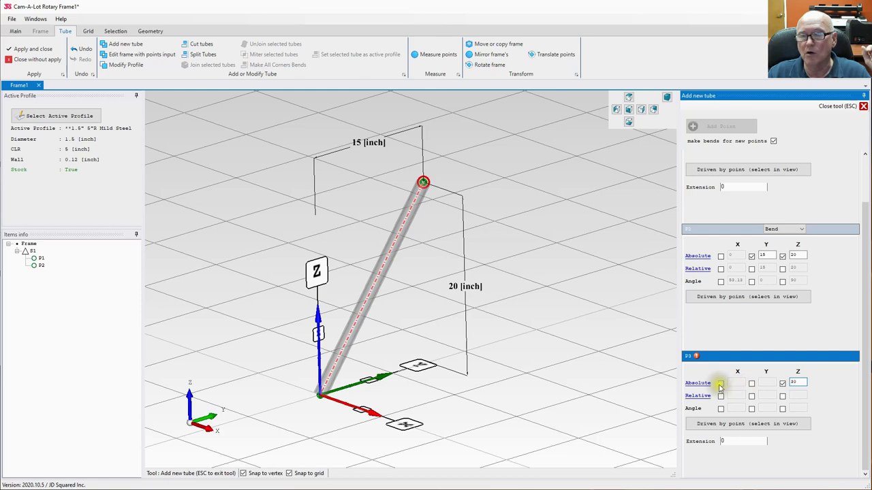
left_click(721, 396)
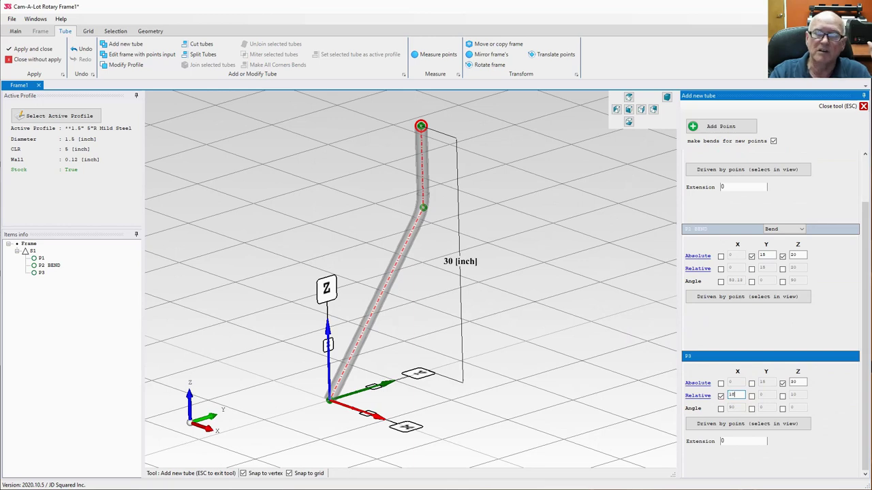
key("Return")
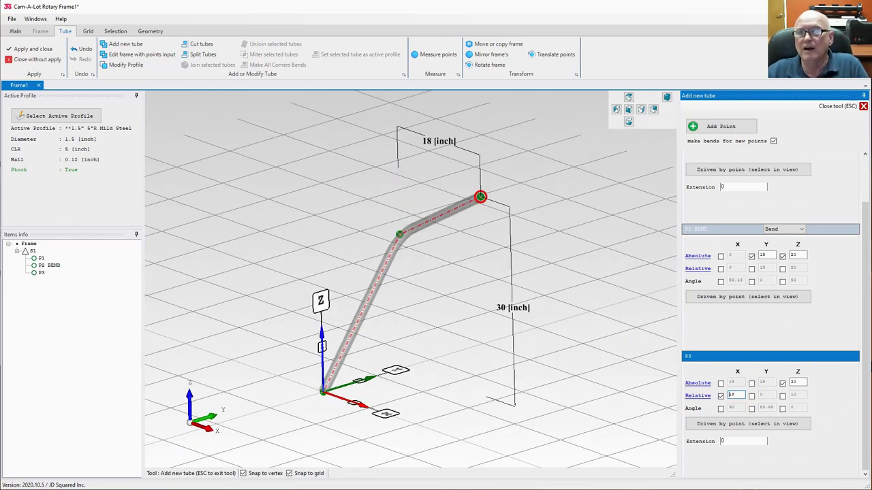
right_click_drag(473, 293, 549, 404)
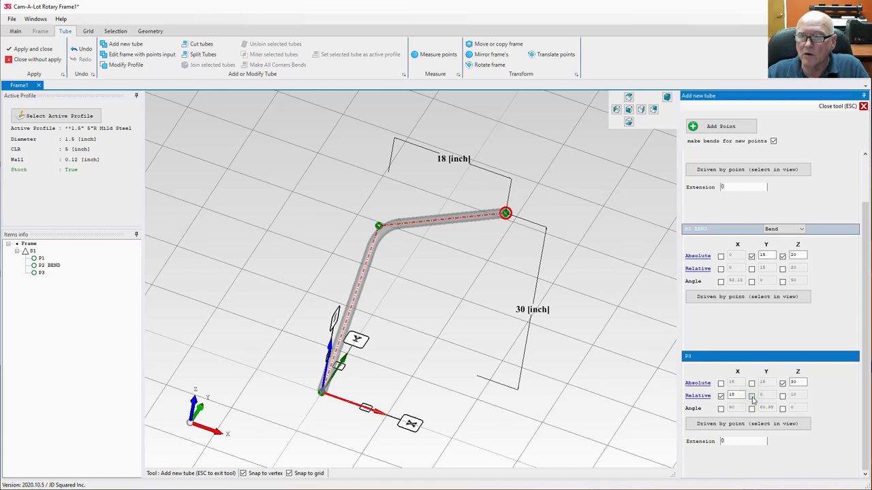
- Set the relative Y of P3 to 6 inches
left_click(751, 397)
left_click(764, 396)
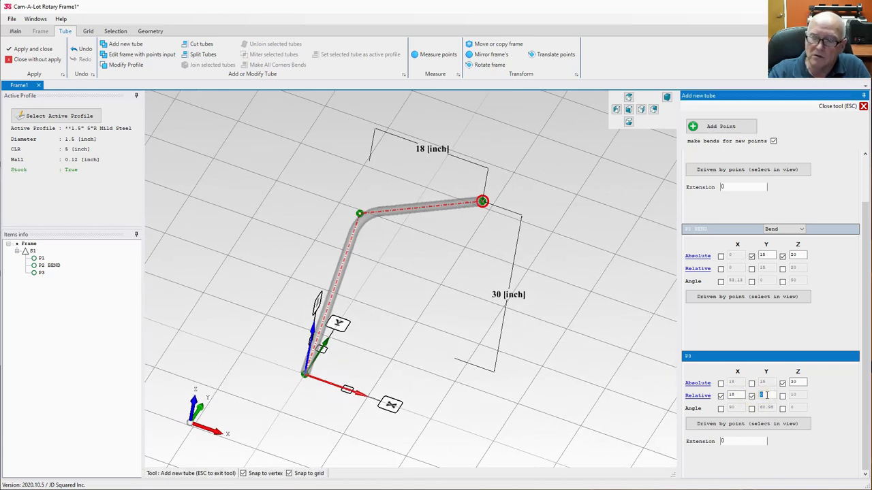
type("6")
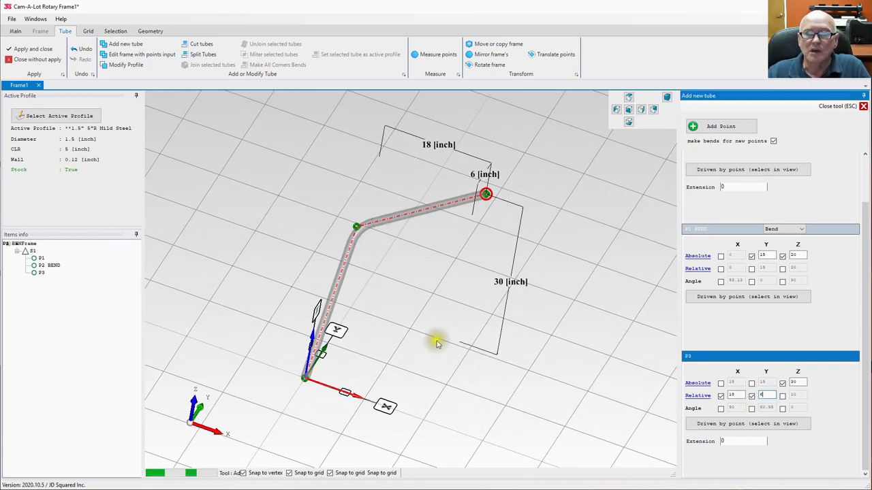
right_click_drag(438, 343, 554, 405)
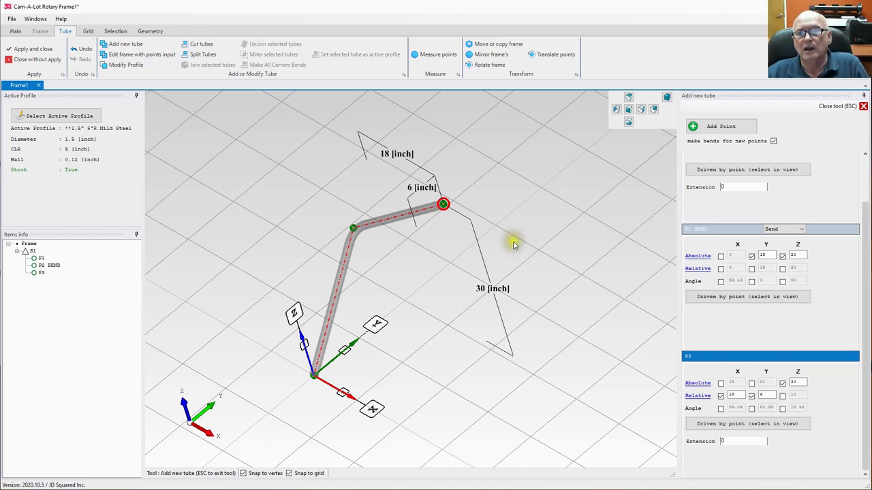
mouse_move(537, 241)
middle_mouse_down()
mouse_move(599, 236)
mouse_move(633, 287)
mouse_move(547, 247)
mouse_move(507, 250)
mouse_move(551, 236)
middle_mouse_up()
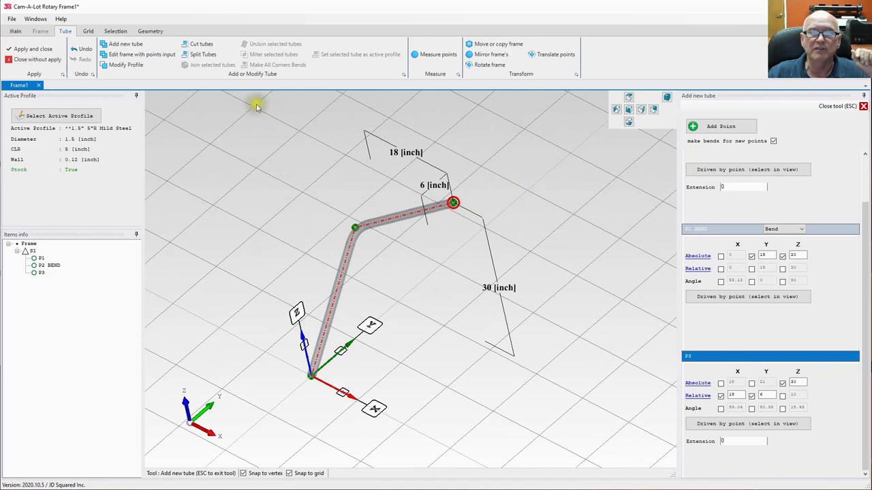
- Select the bent tube and set the workplane to the plane it lies in
left_click(88, 31)
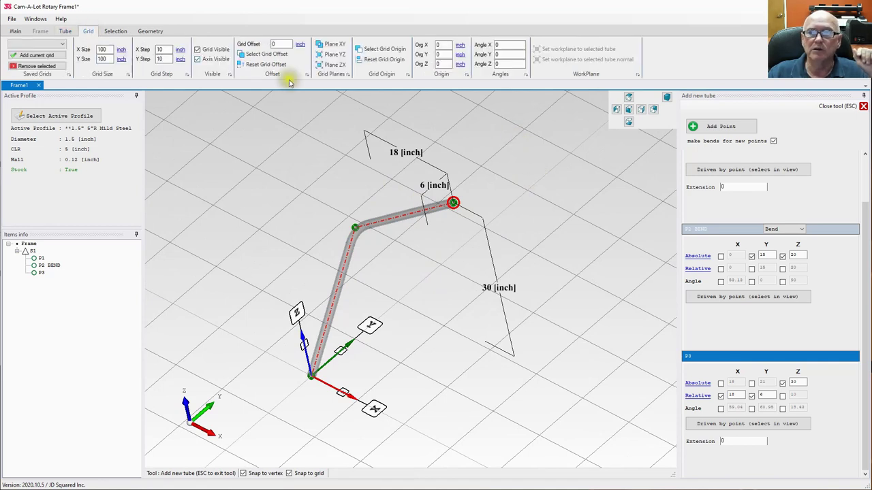
left_click(402, 222)
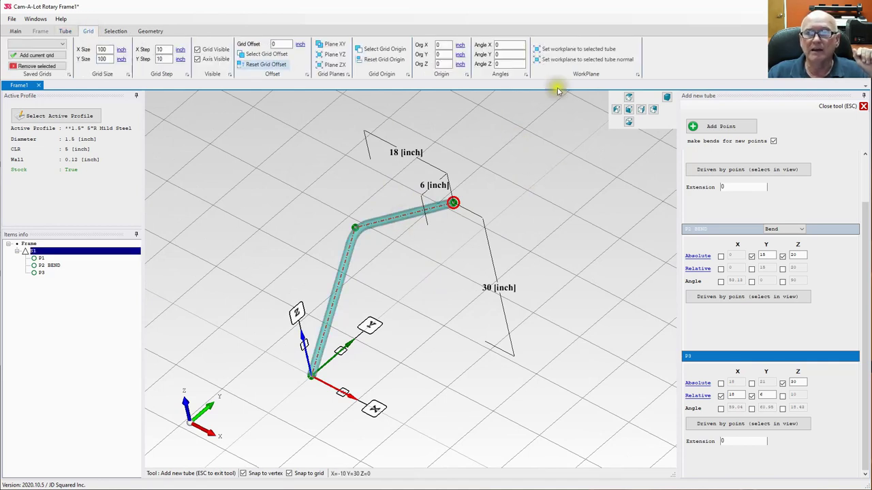
left_click(568, 49)
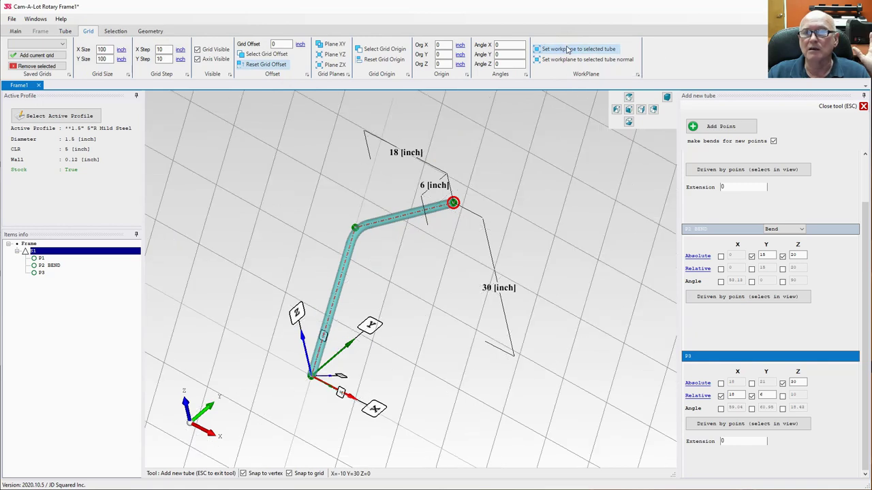
- Deselect the tube and examine how the workplane grid lies along it from the front and several tilted angles
middle_click_drag(422, 286, 465, 286)
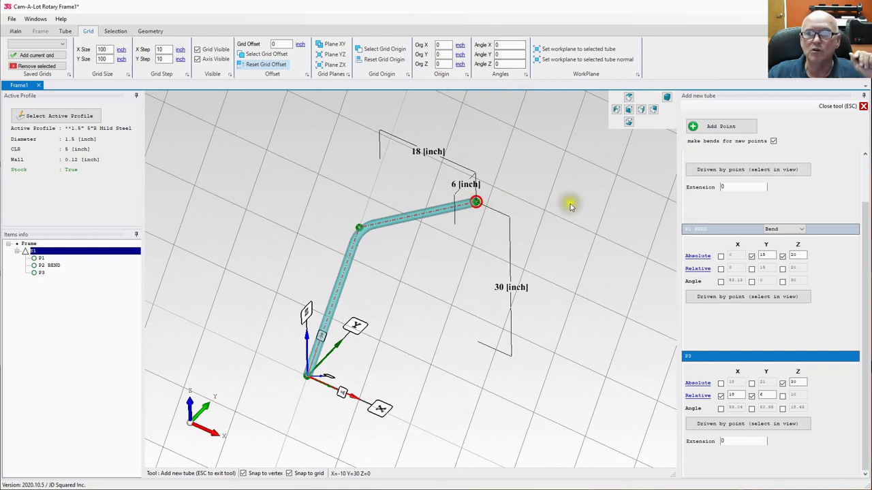
left_click(628, 110)
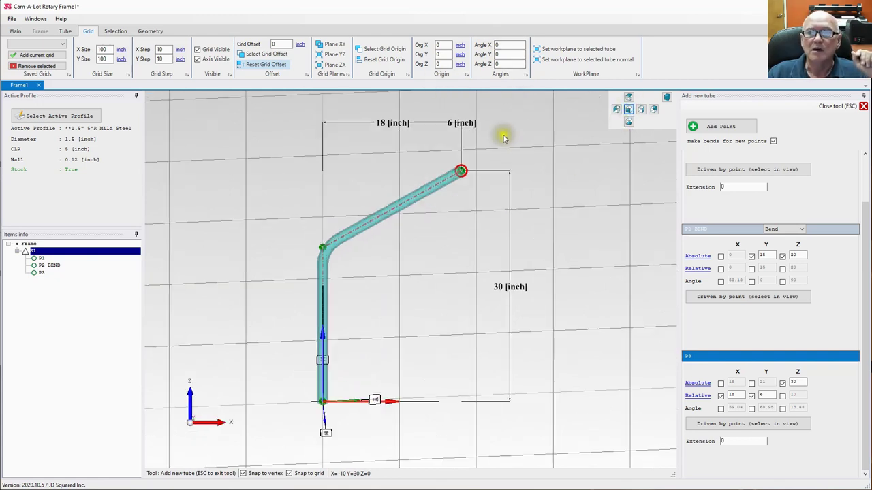
middle_click_drag(440, 225, 502, 241)
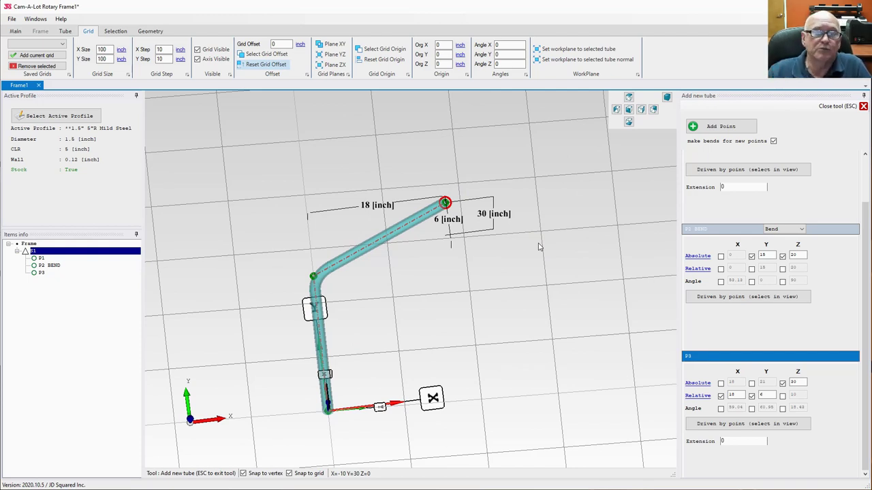
middle_click_drag(527, 318, 487, 282)
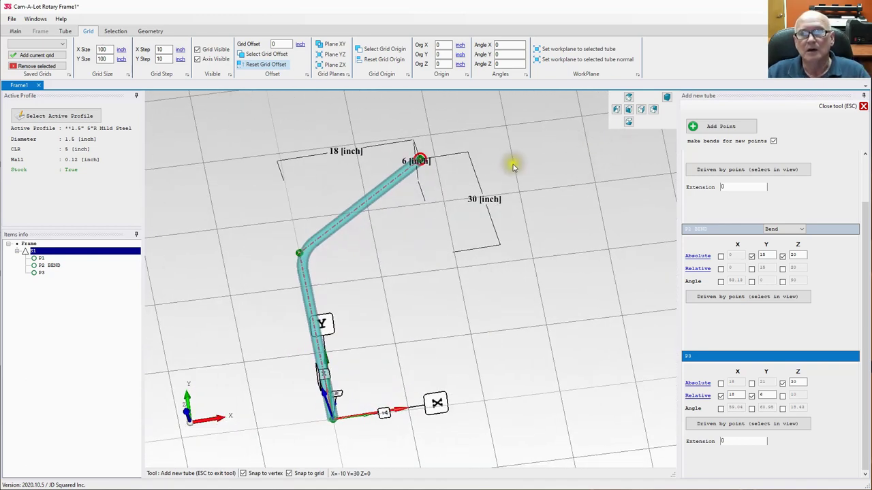
middle_click_drag(511, 163, 485, 188)
left_click(364, 334)
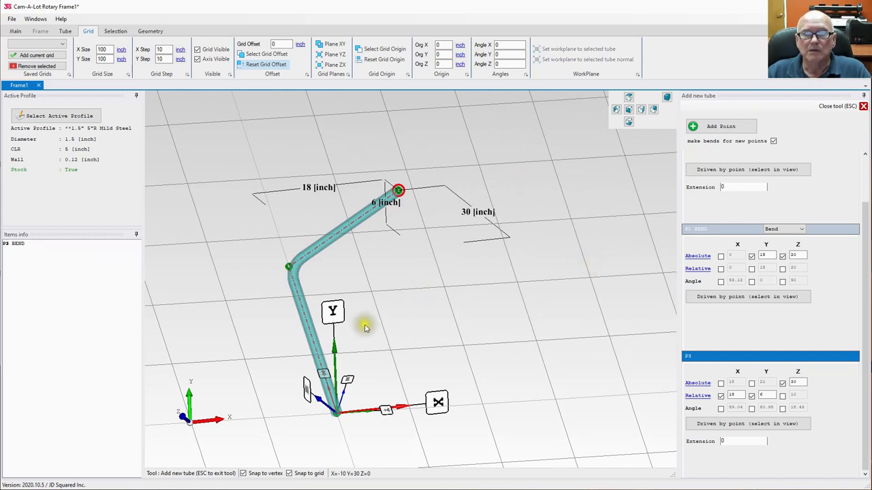
mouse_move(407, 333)
middle_mouse_down()
mouse_move(525, 266)
mouse_move(360, 292)
mouse_move(347, 356)
mouse_move(411, 333)
middle_mouse_up()
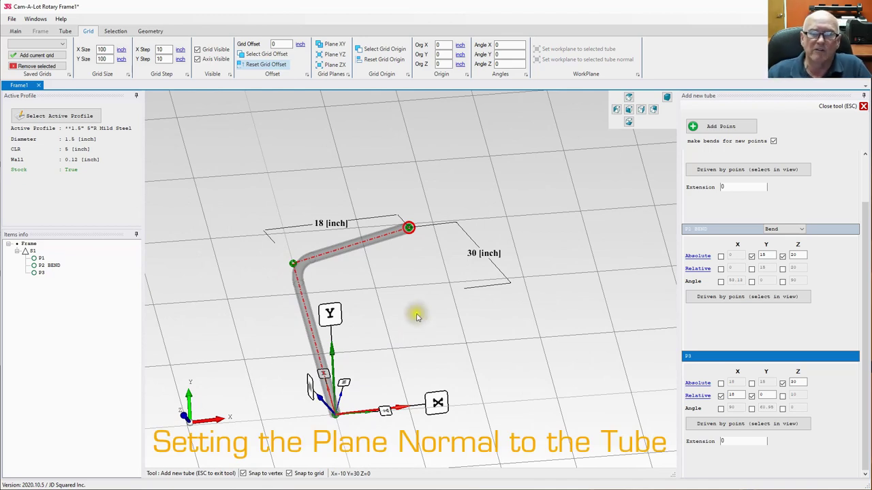
middle_click_drag(416, 316, 506, 250)
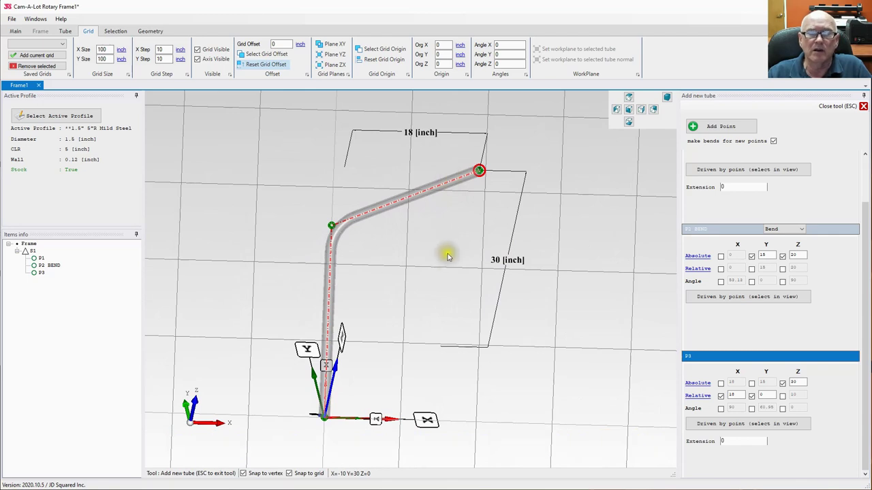
middle_click_drag(448, 256, 379, 327)
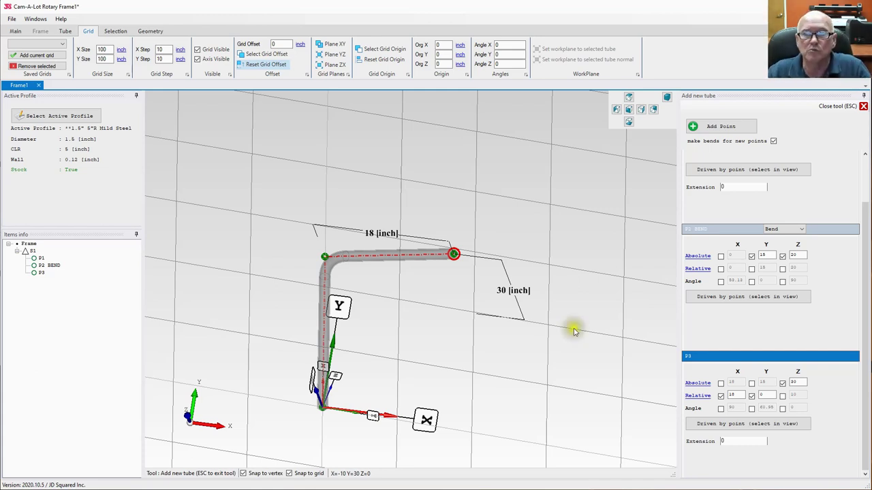
- Finish the new tube, select its end point P3 and set the workplane normal to the tube there
left_click(455, 255)
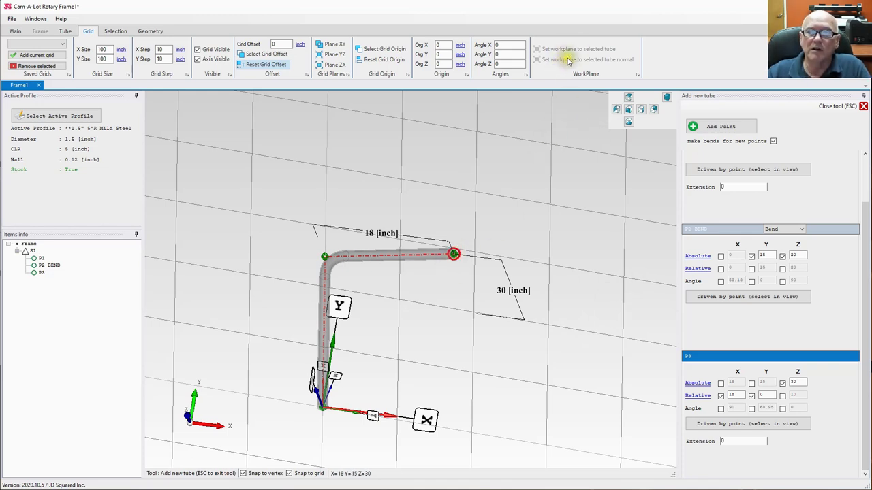
left_click(825, 107)
left_click(551, 256)
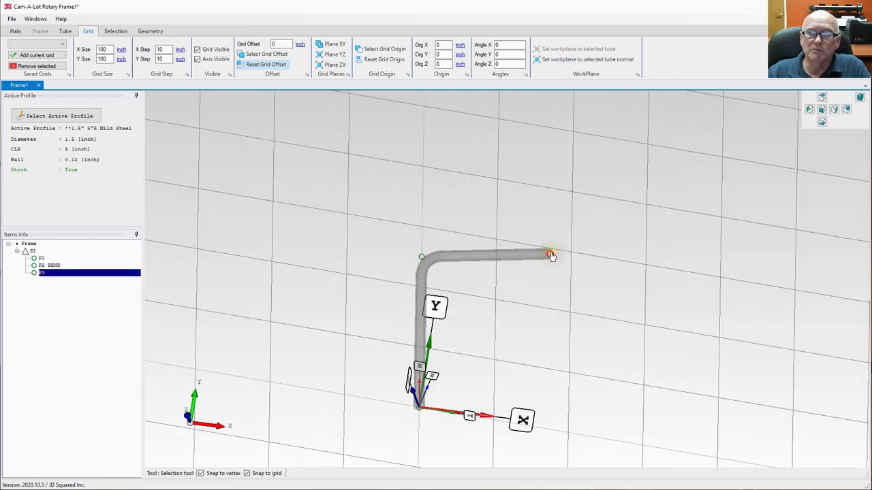
left_click(568, 60)
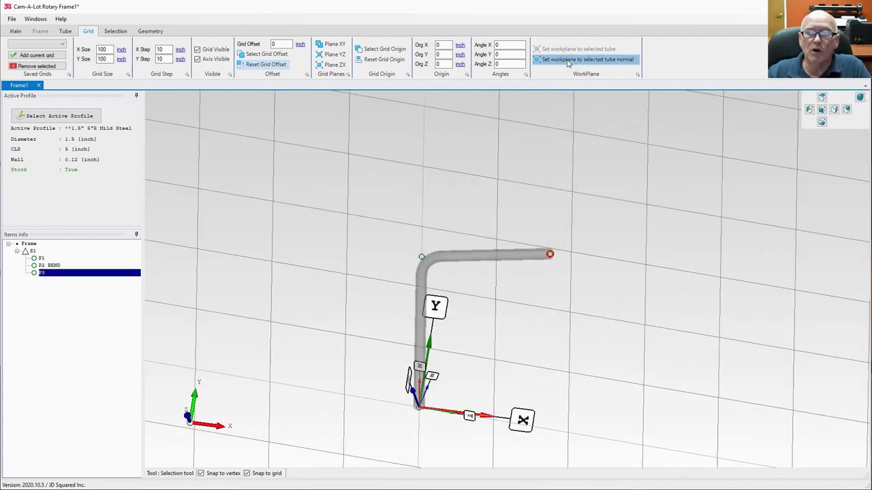
middle_click_drag(552, 306, 495, 325)
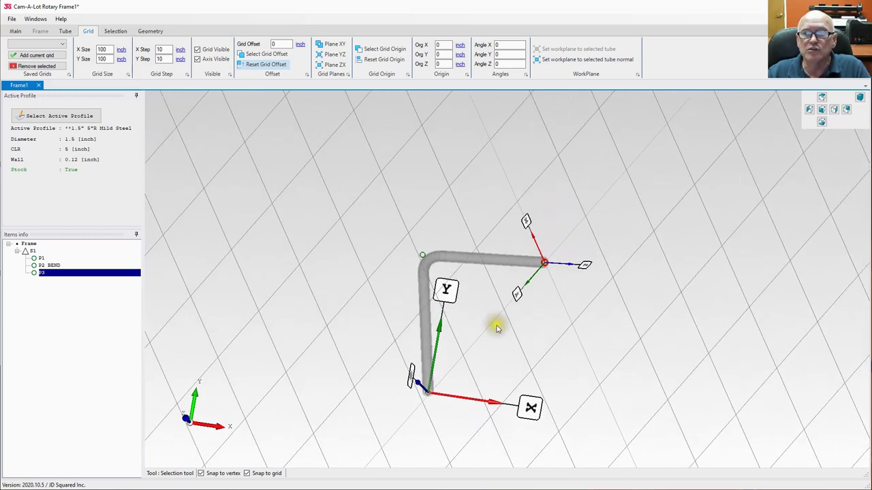
- Open the bent tube for editing with points input and save the current grid as "Normal to tube"
left_click(65, 30)
left_click(137, 54)
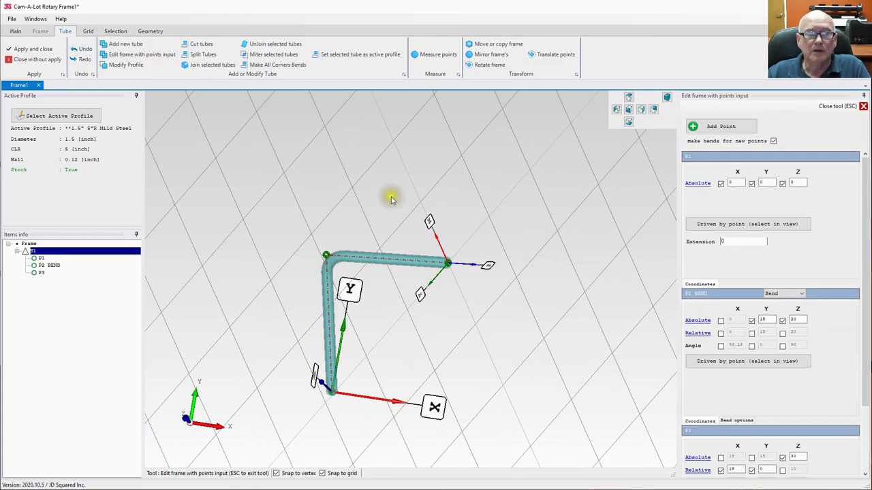
left_click(87, 31)
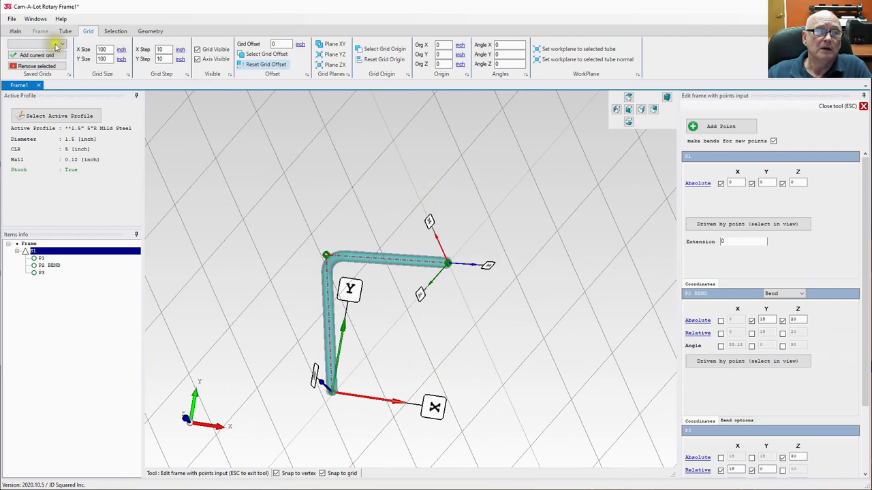
left_click(58, 45)
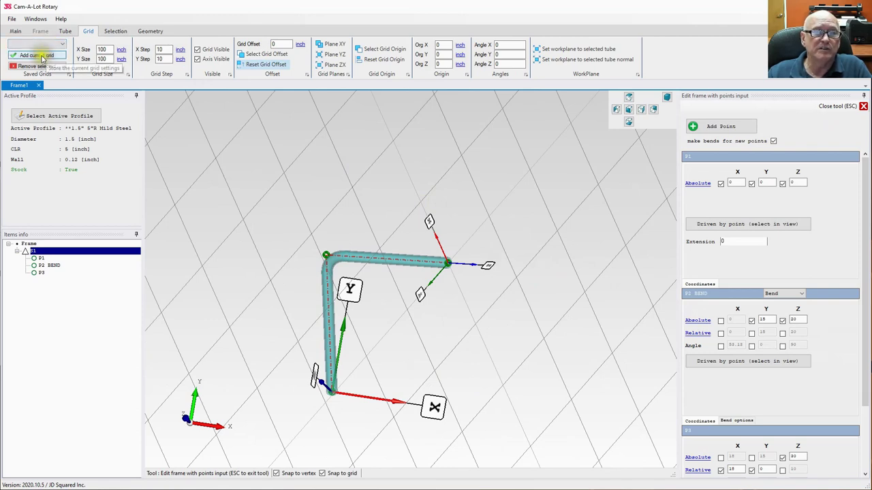
left_click(45, 56)
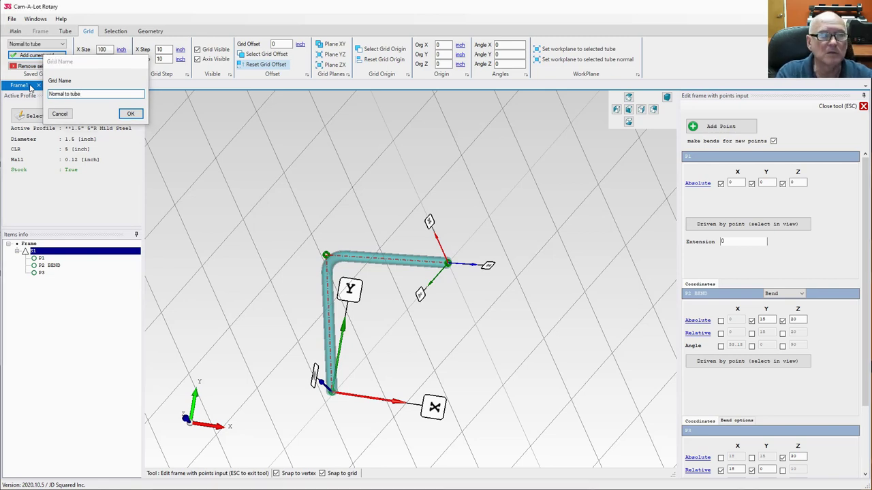
key("Return")
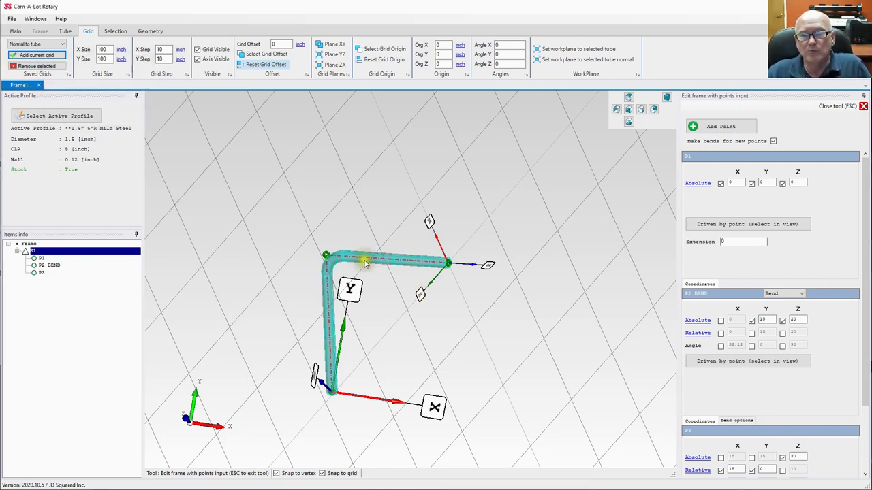
- Examine how the normal grid sits at the tube's end P3 from the standard views and several tilted angles
middle_click_drag(362, 259, 288, 226)
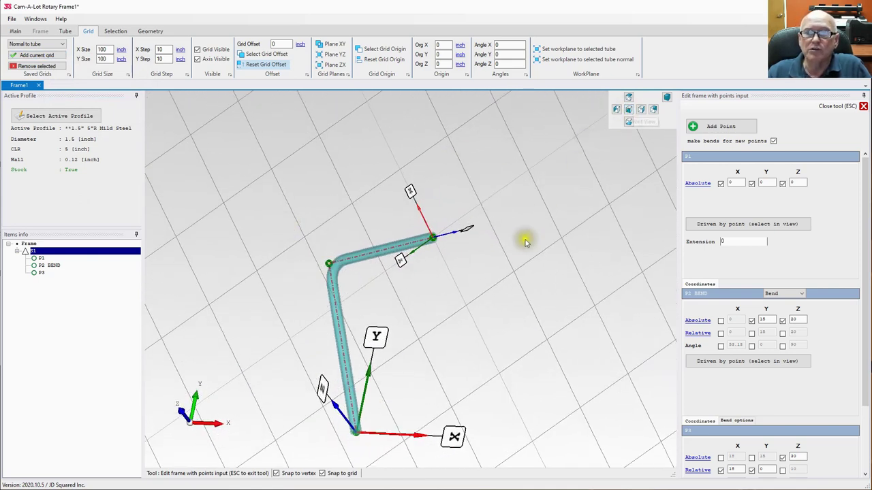
left_click(653, 109)
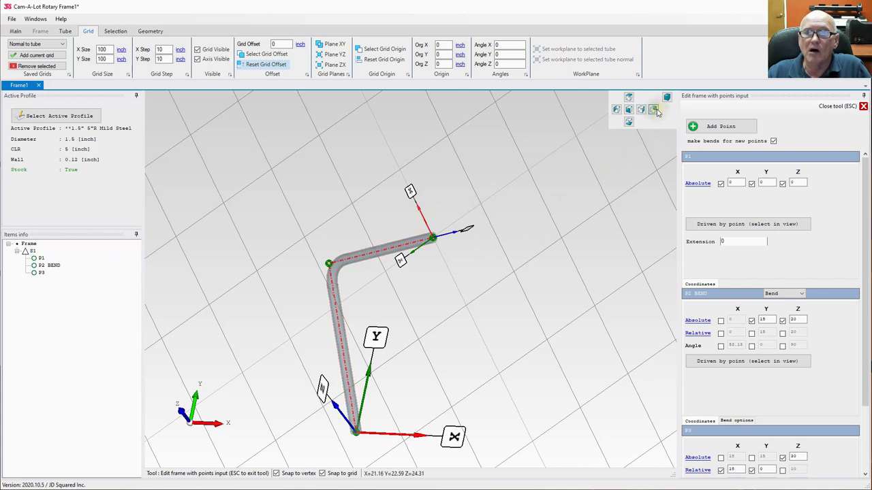
left_click(628, 97)
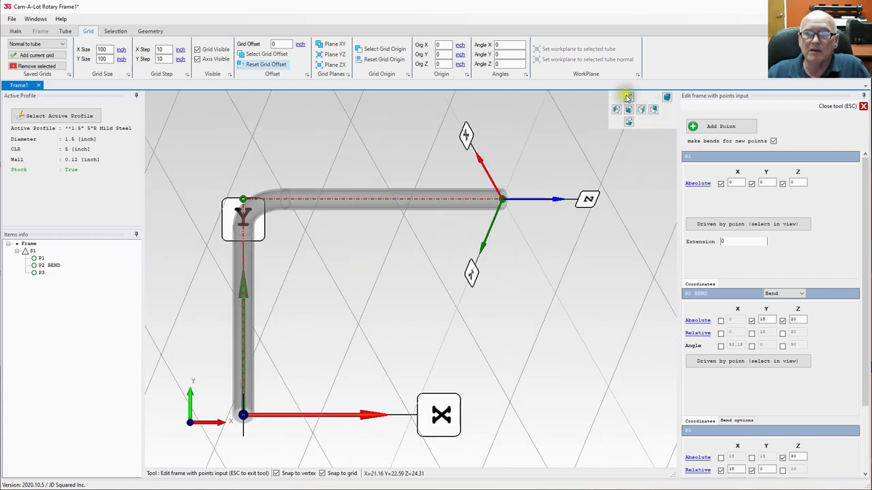
middle_click_drag(427, 241, 337, 228)
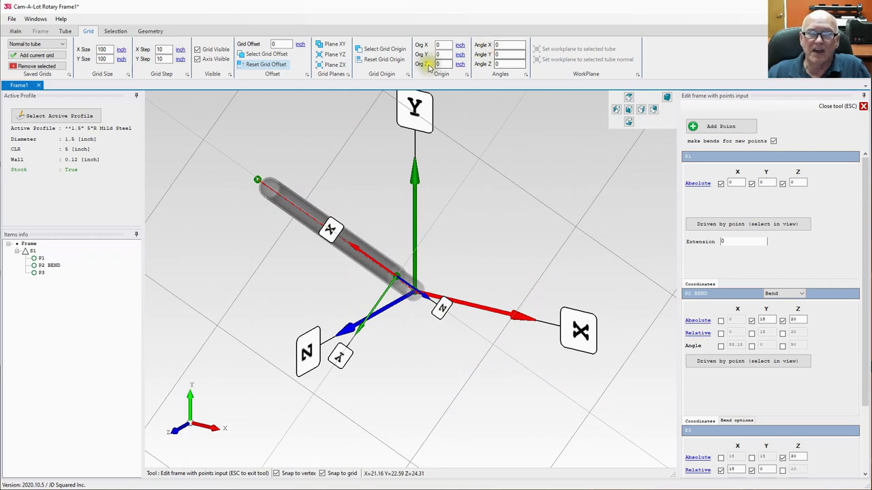
mouse_move(493, 229)
middle_mouse_down()
mouse_move(508, 173)
mouse_move(502, 218)
middle_mouse_up()
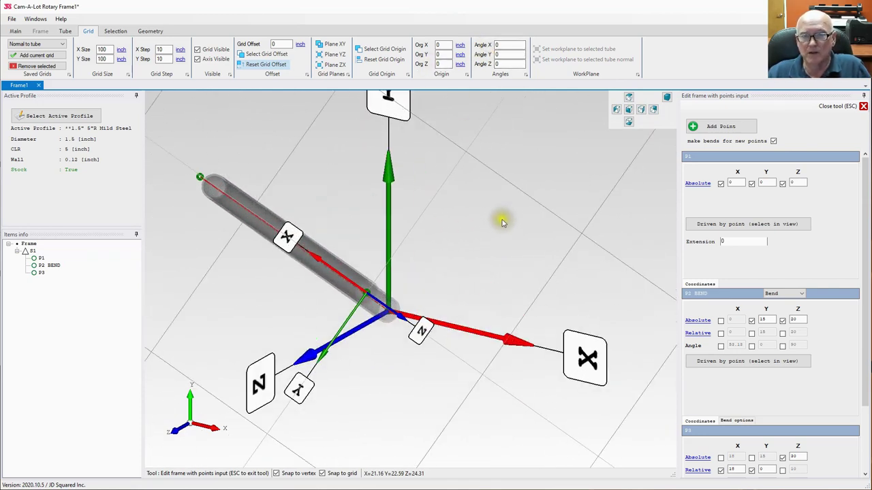
middle_click_drag(442, 244, 492, 196)
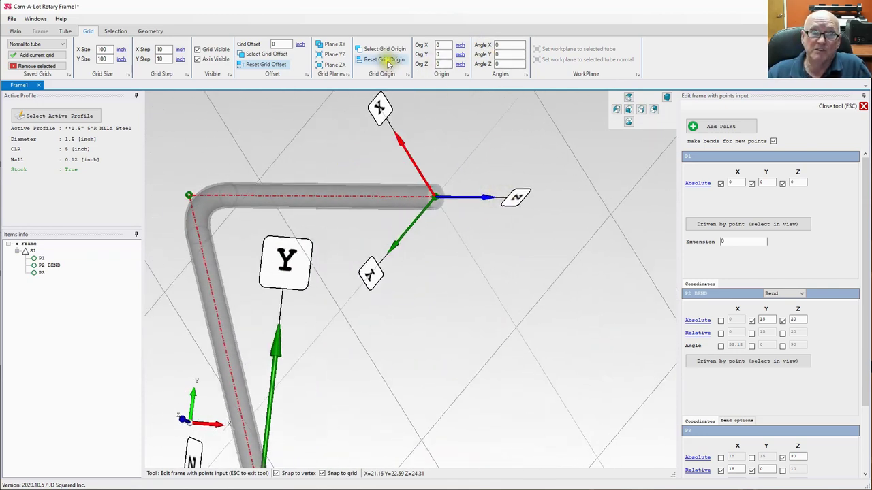
middle_click_drag(498, 249, 313, 265)
left_click(628, 110)
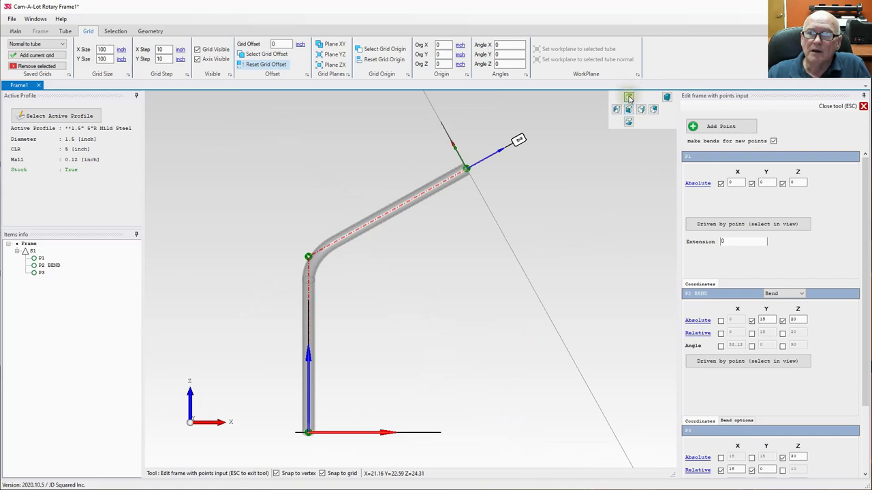
left_click(629, 97)
left_click(628, 122)
left_click(616, 109)
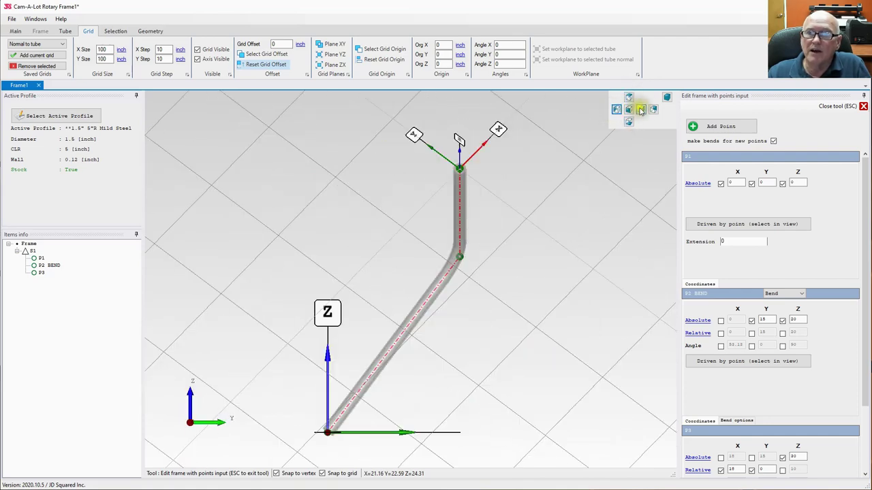
left_click(641, 111)
middle_click_drag(434, 209, 44, 310)
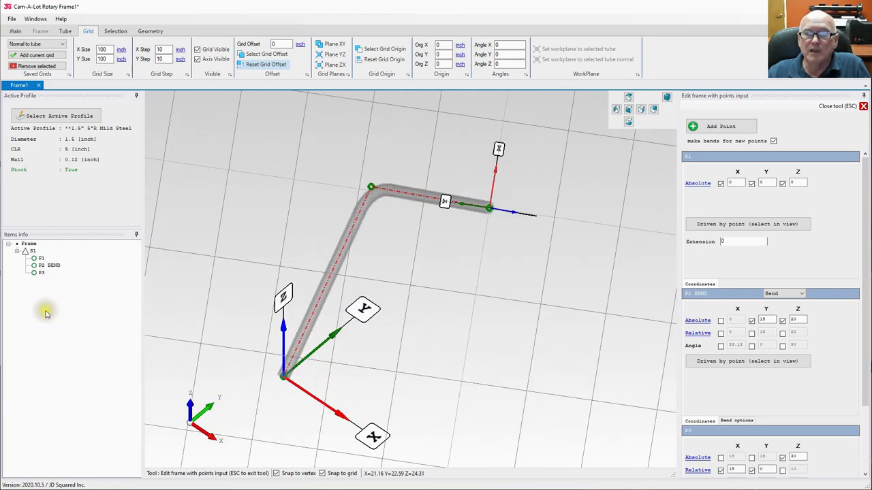
middle_click_drag(549, 213, 336, 220)
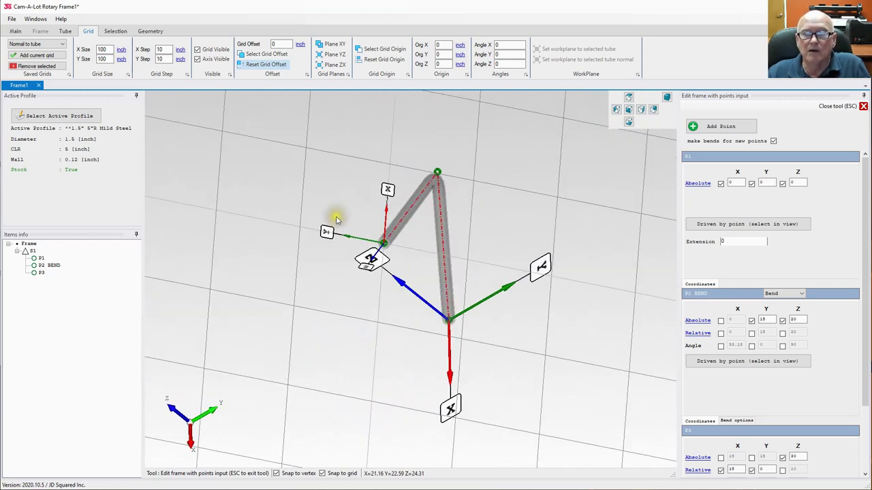
- Add P4 at about (11.7, -0.2, 41.4) and P5 at about (4.3, 12.8, 54.7) inches by picking on the grid, and finish editing
left_click(708, 126)
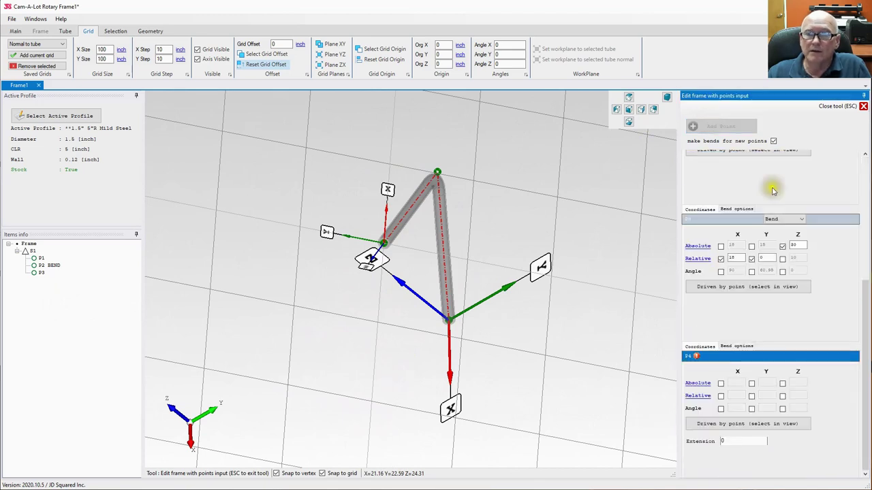
left_click(716, 423)
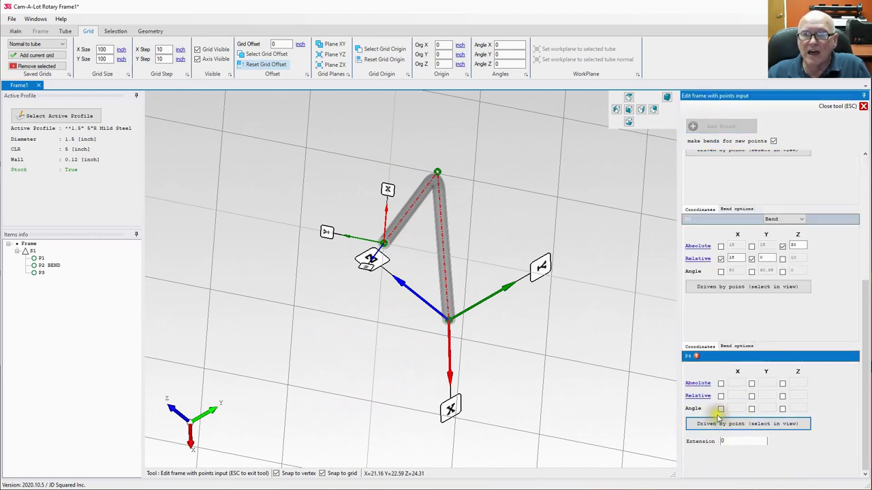
left_click(215, 211)
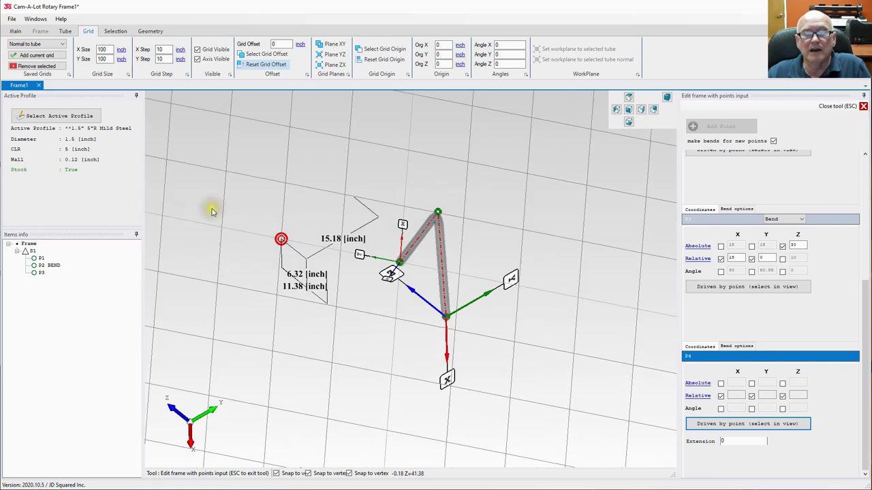
left_click(722, 127)
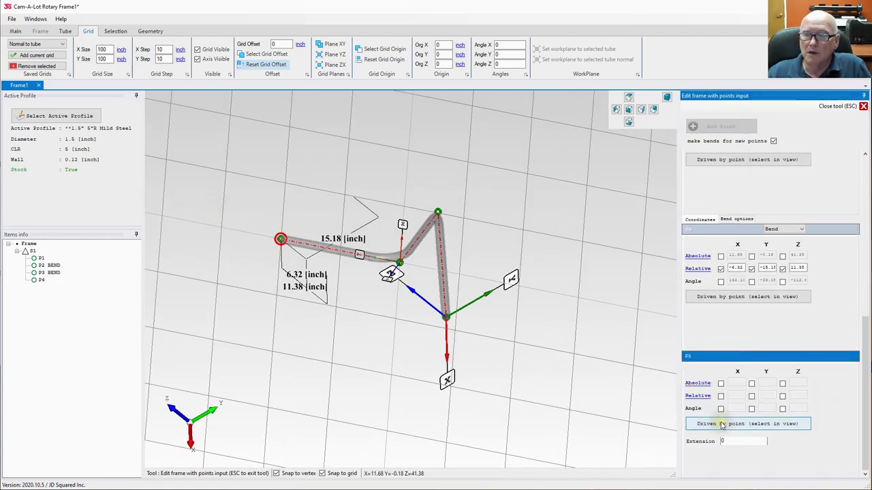
left_click(722, 426)
left_click(288, 127)
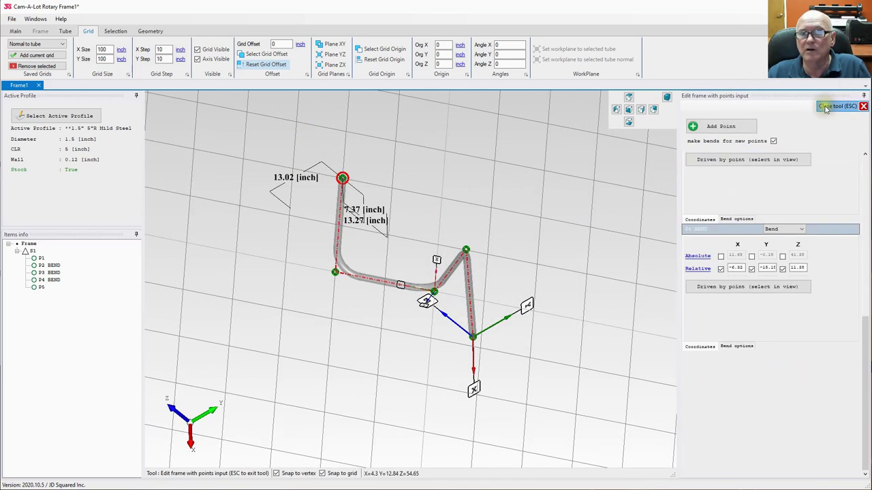
left_click(863, 106)
- Inspect the extended tube's path against the normal grid from several tilted angles
middle_click_drag(447, 259, 668, 300)
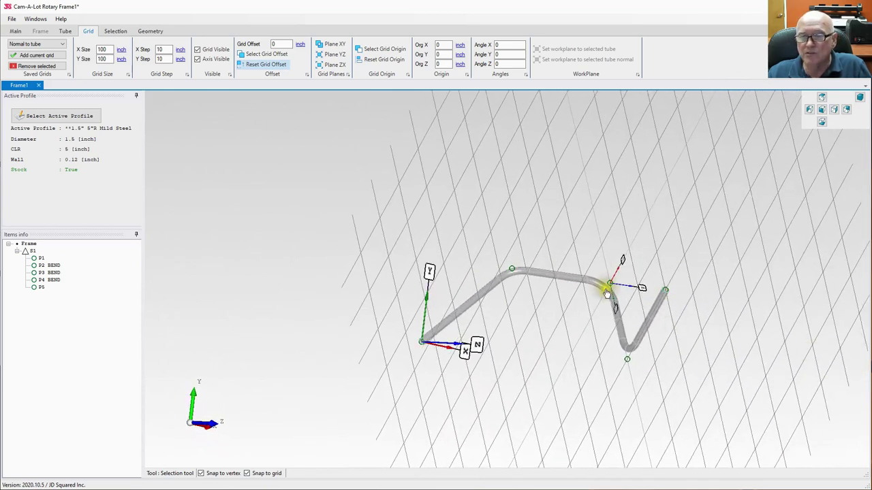
middle_click_drag(545, 310, 314, 165)
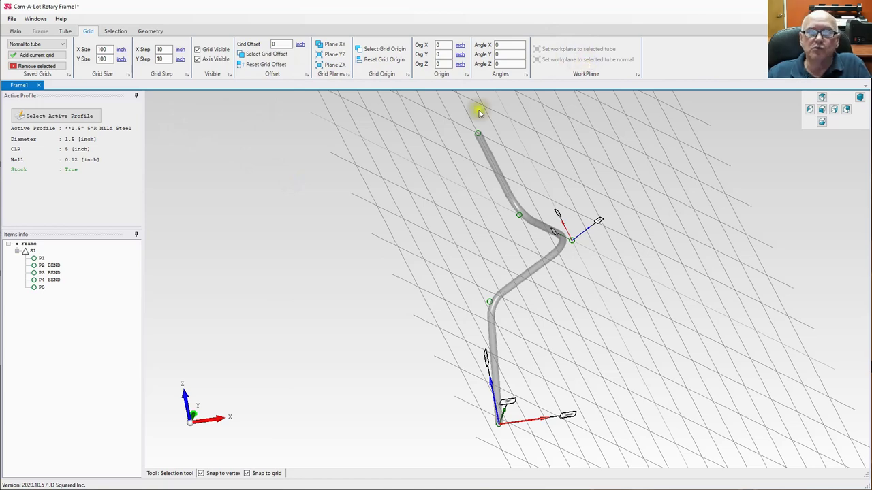
middle_click_drag(335, 194, 8, 188)
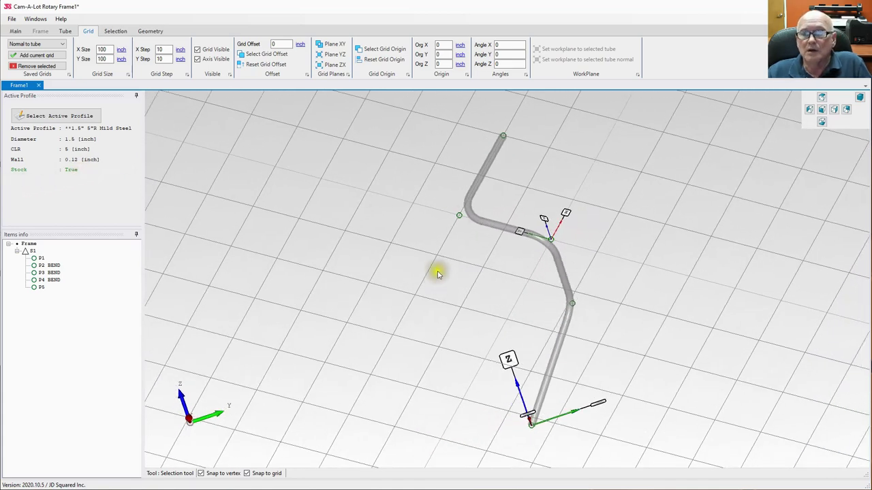
middle_click_drag(438, 274, 484, 233)
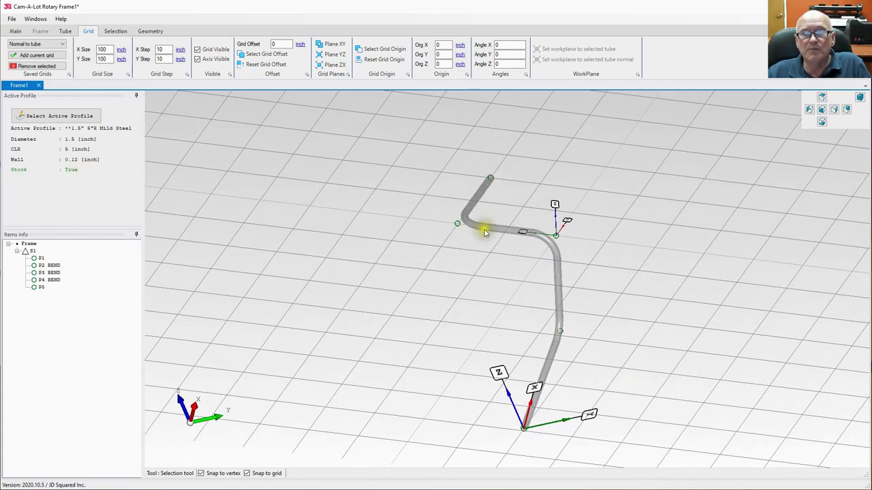